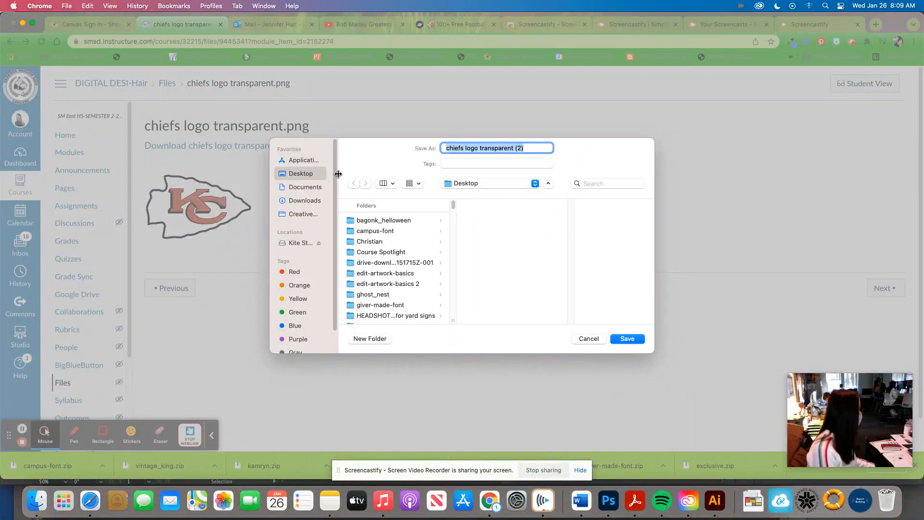
Step: Save the transparent Chiefs logo image to the Desktop and go back to the course's Modules list
{"action": "left_click", "coordinate": [628, 339]}
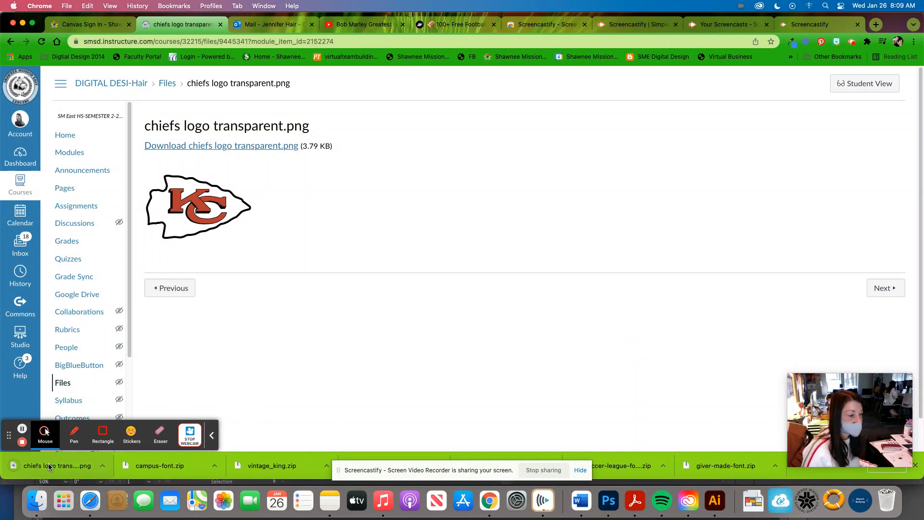
{"action": "mouse_move", "coordinate": [193, 206]}
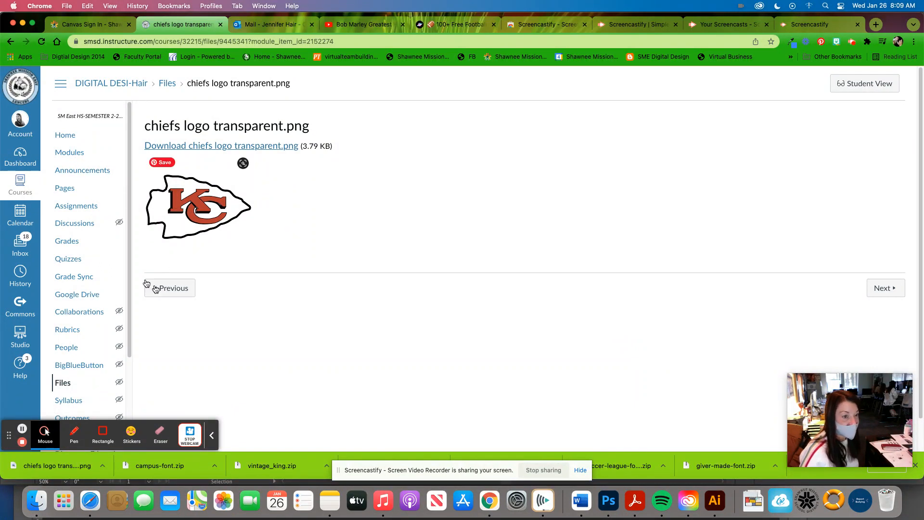
{"action": "left_click", "coordinate": [80, 159]}
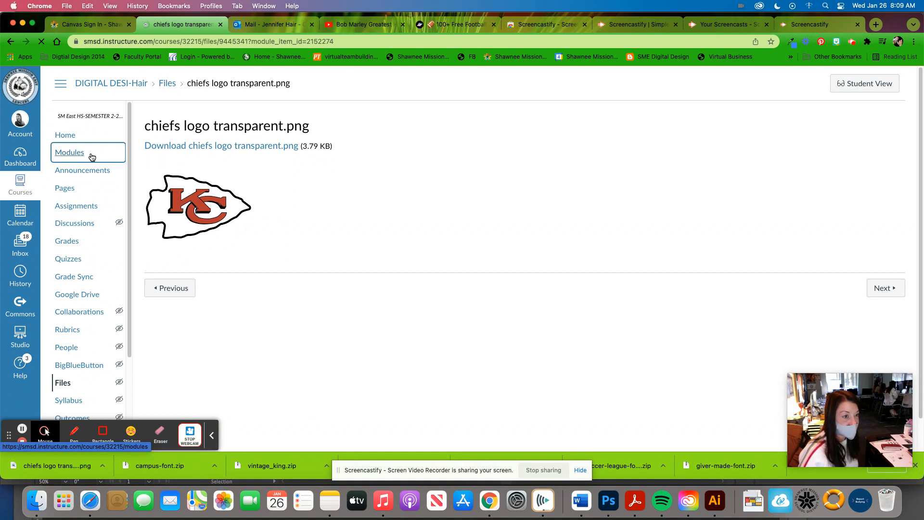
{"action": "scroll", "coordinate": [317, 226], "scroll_direction": "down", "scroll_amount": 6}
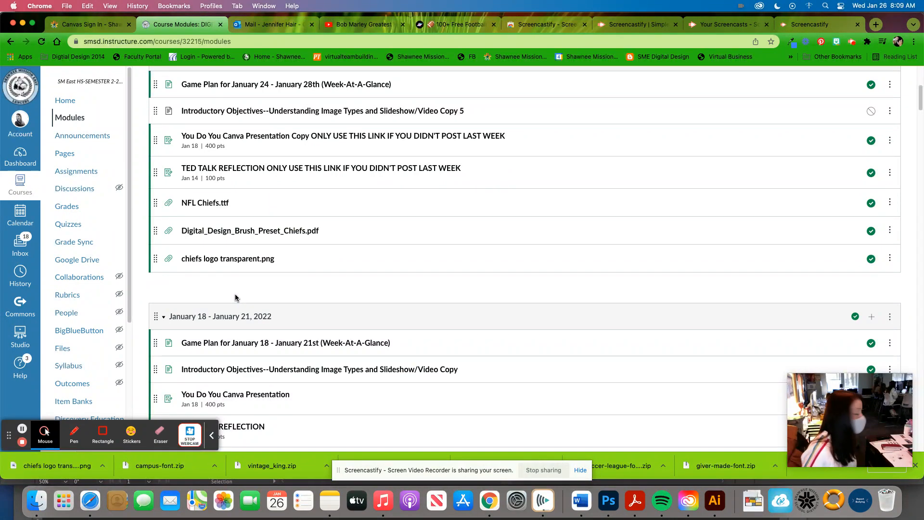
Step: Open the downloaded Chiefs logo to preview it and close the preview
{"action": "left_click", "coordinate": [57, 465]}
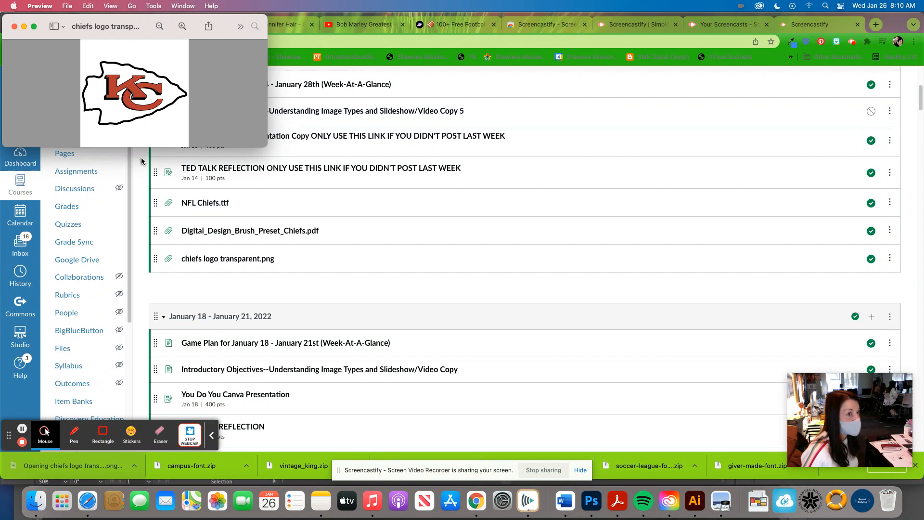
{"action": "left_click", "coordinate": [14, 26]}
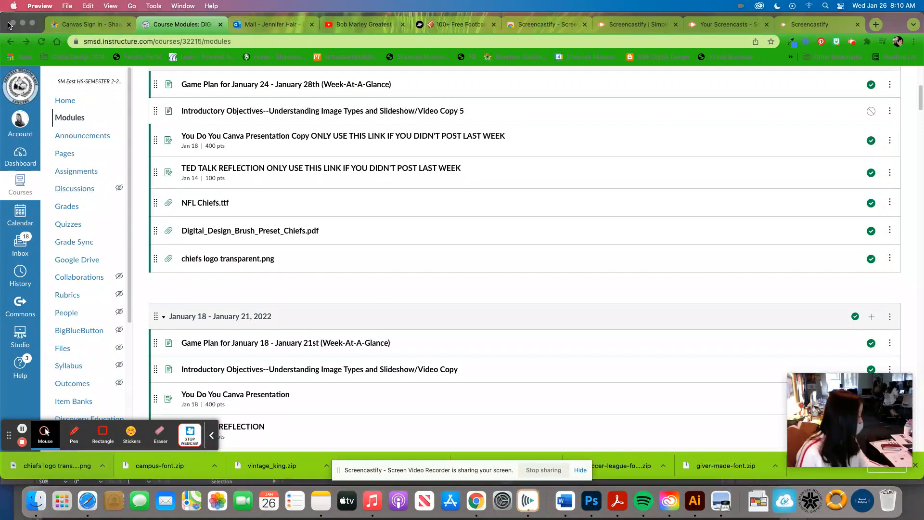
Step: Switch to Photoshop and create a new clipboard-size document with its units set to inches and a transparent background
{"action": "left_click", "coordinate": [595, 507]}
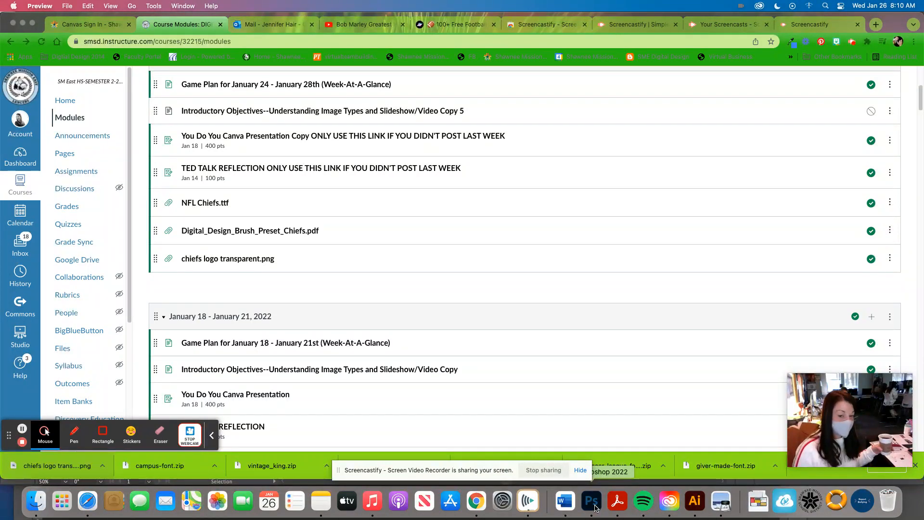
{"action": "left_click", "coordinate": [77, 6]}
{"action": "left_click", "coordinate": [84, 19]}
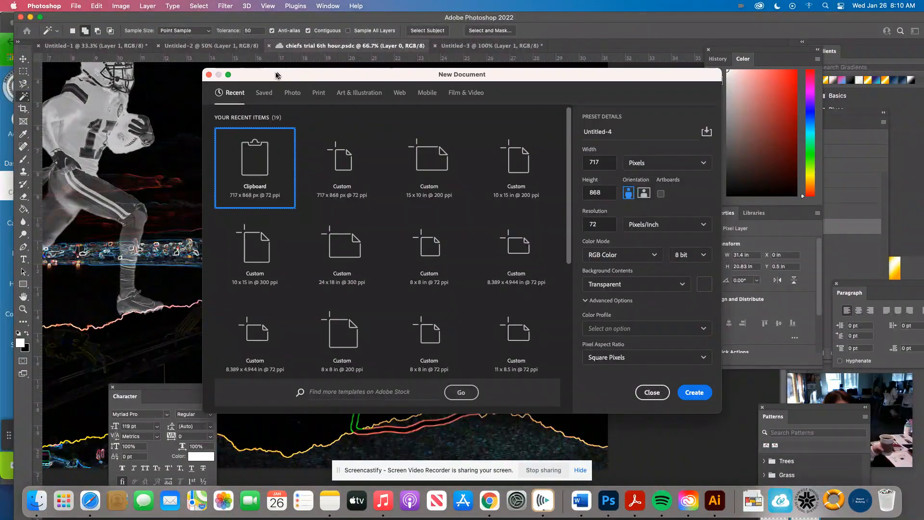
{"action": "left_click", "coordinate": [228, 74]}
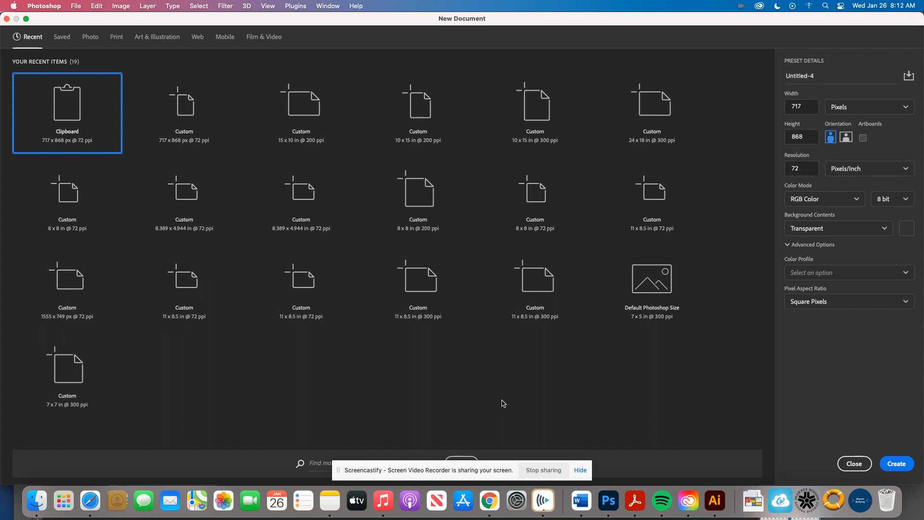
{"action": "left_click", "coordinate": [879, 108]}
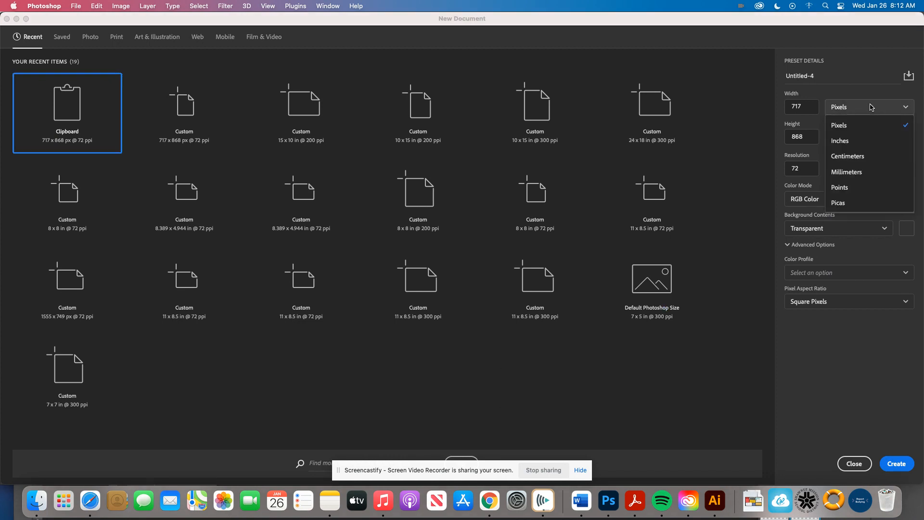
{"action": "left_click", "coordinate": [847, 141]}
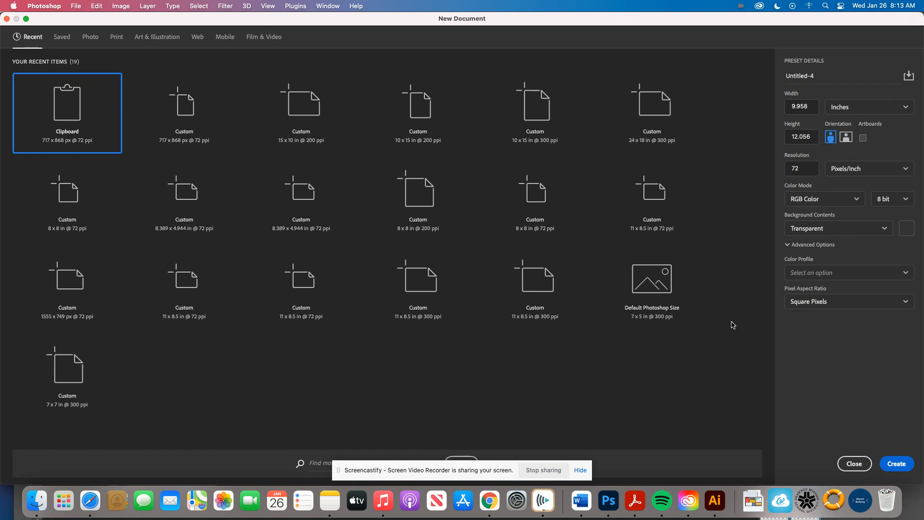
{"action": "key", "text": "Return"}
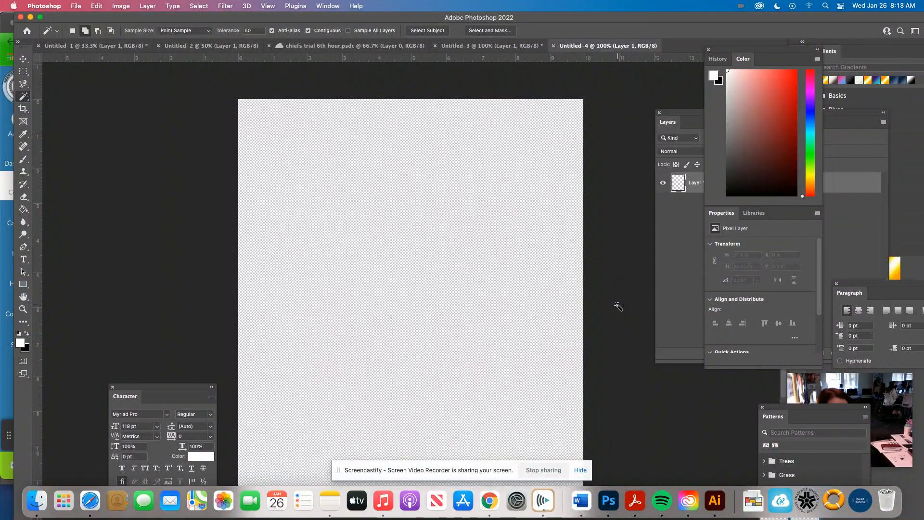
Step: Move the Layers panel out from behind the Color panel and park it beside the canvas
{"action": "left_click_drag", "start_coordinate": [668, 125], "coordinate": [580, 192]}
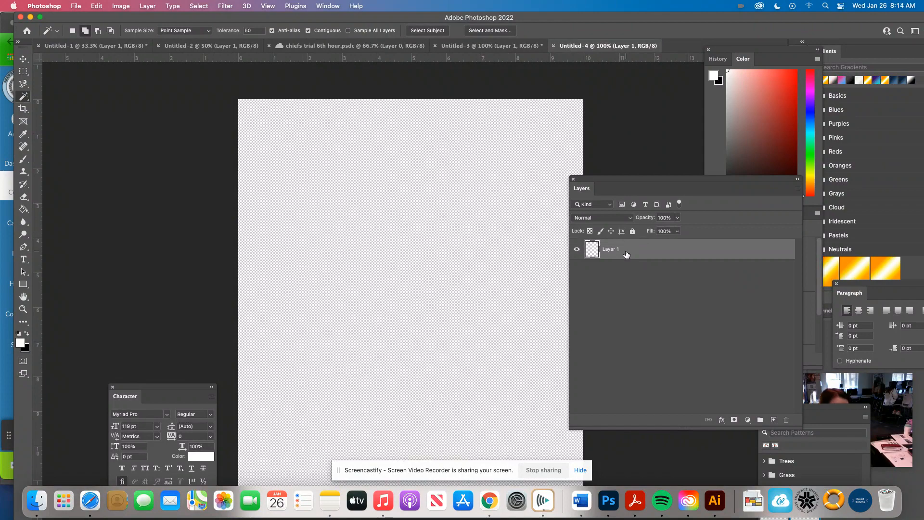
{"action": "left_click", "coordinate": [329, 6]}
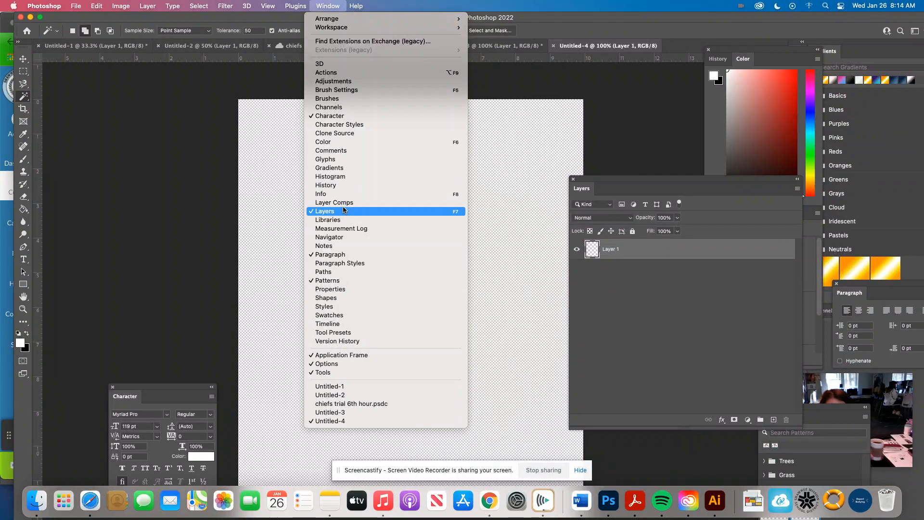
{"action": "left_click", "coordinate": [333, 212]}
{"action": "left_click_drag", "start_coordinate": [630, 182], "coordinate": [660, 177]}
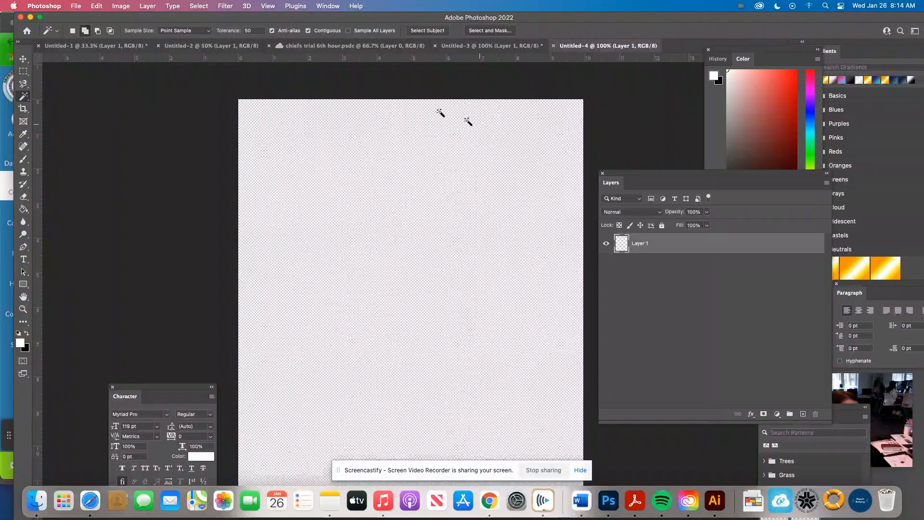
Step: Place chiefs logo transparent.png from the Desktop as an embedded image and scale it to about 127%
{"action": "left_click", "coordinate": [77, 6]}
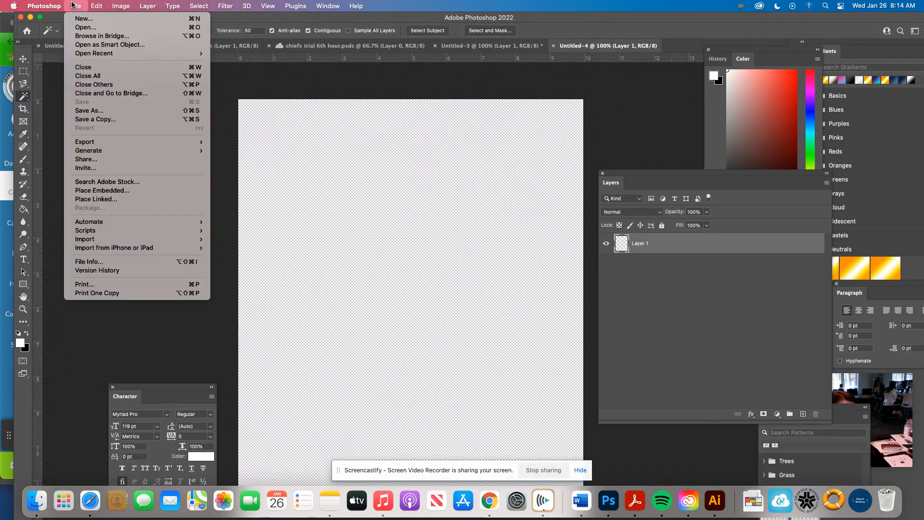
{"action": "left_click", "coordinate": [90, 191]}
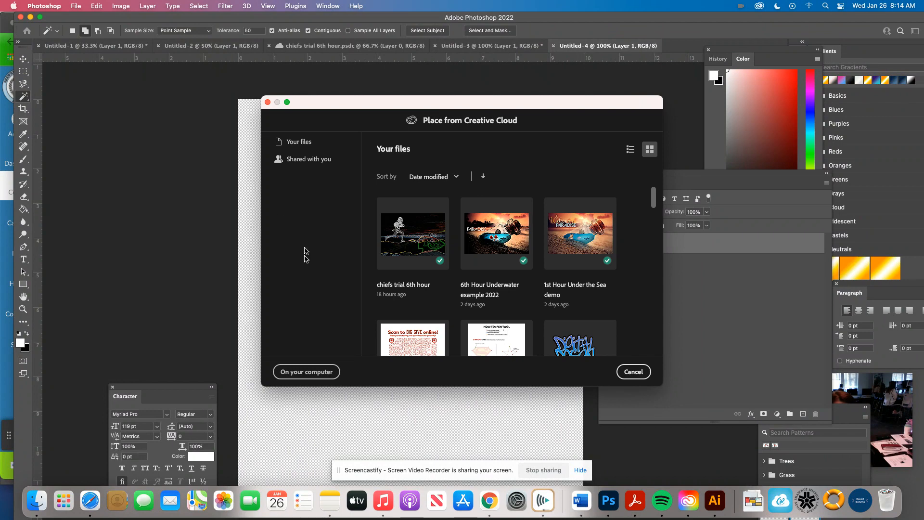
{"action": "left_click", "coordinate": [313, 373]}
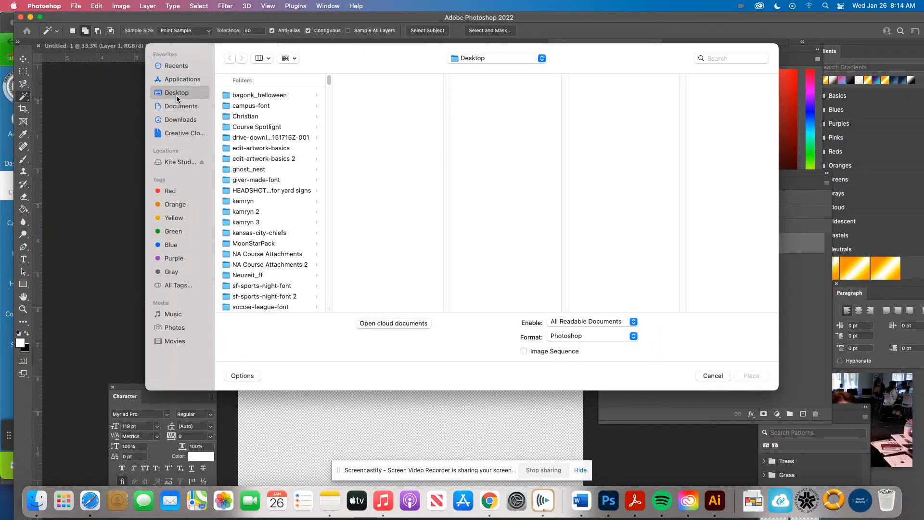
{"action": "left_click_drag", "start_coordinate": [329, 81], "coordinate": [328, 129]}
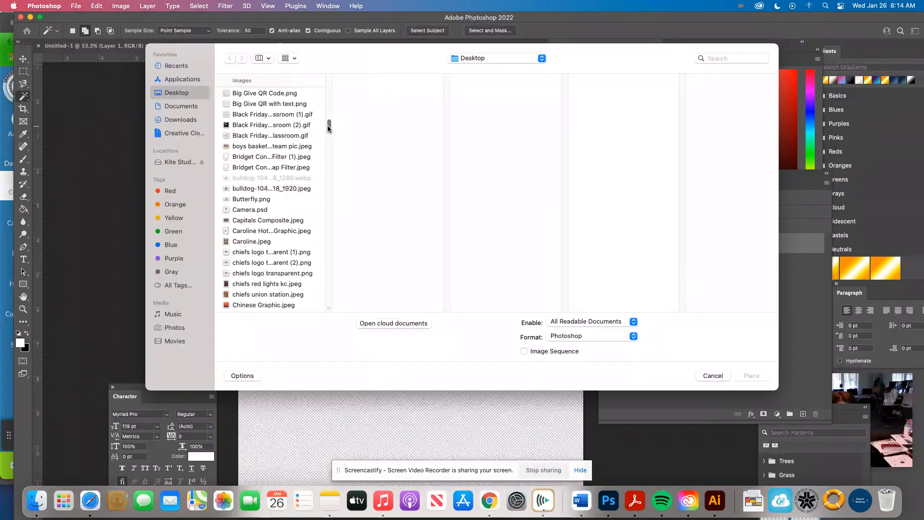
{"action": "left_click", "coordinate": [259, 274]}
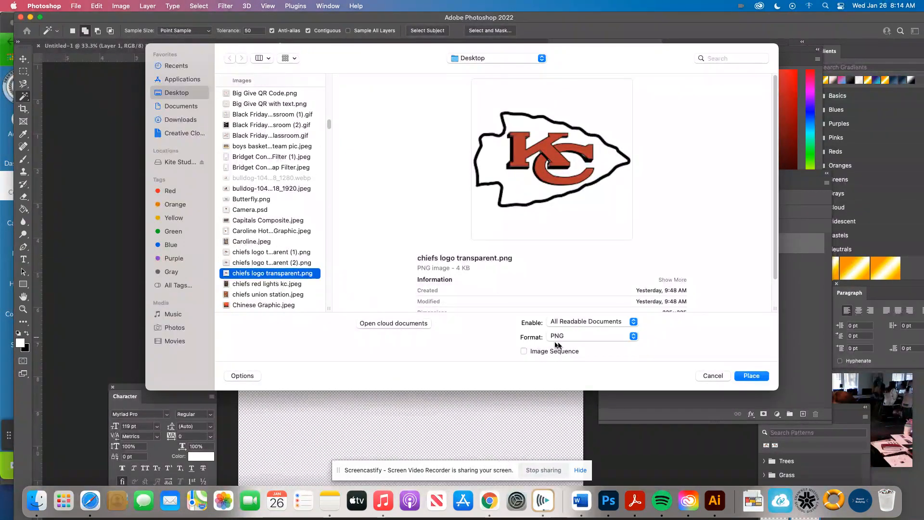
{"action": "left_click", "coordinate": [751, 376]}
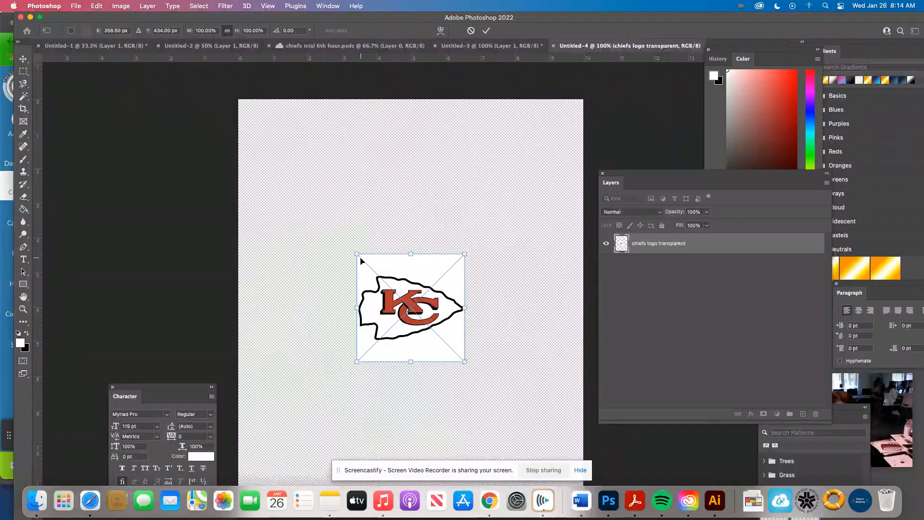
{"action": "left_click_drag", "start_coordinate": [358, 255], "coordinate": [328, 225]}
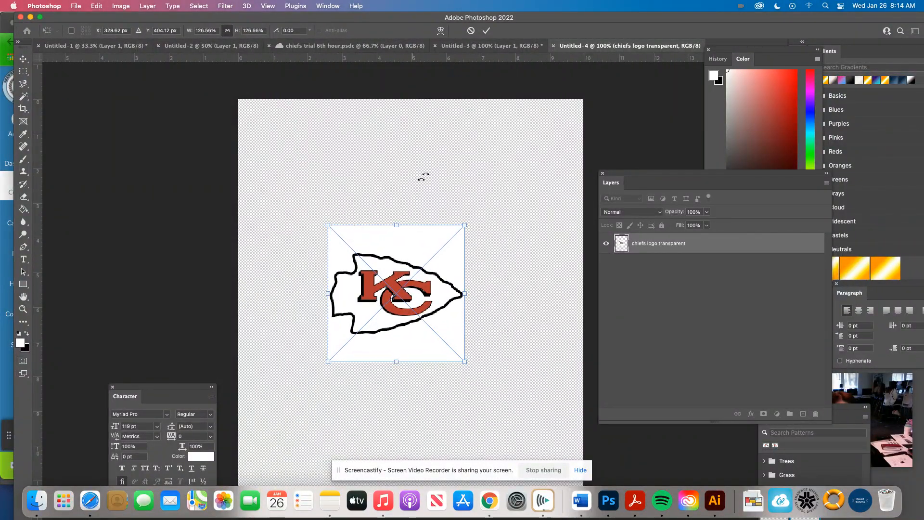
{"action": "left_click", "coordinate": [486, 31]}
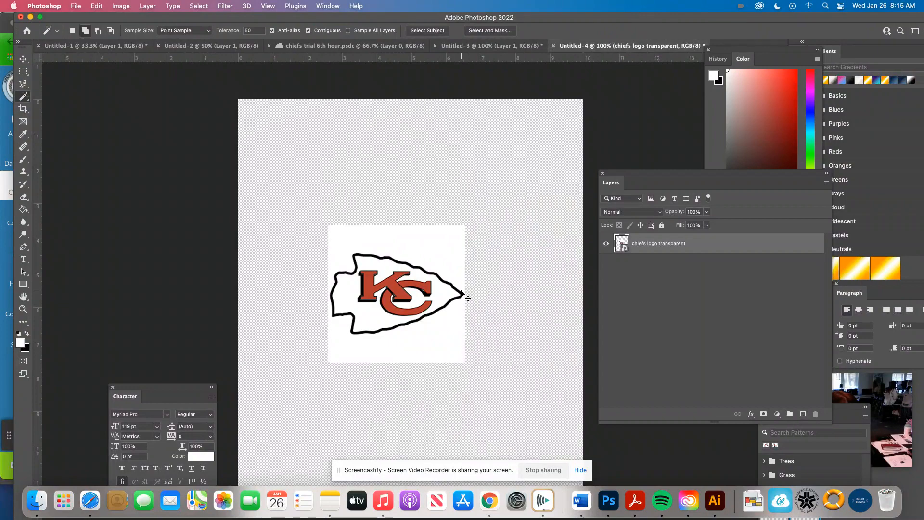
Step: Undo the placement of the logo
{"action": "key", "text": "super+z"}
{"action": "key", "text": "super+z"}
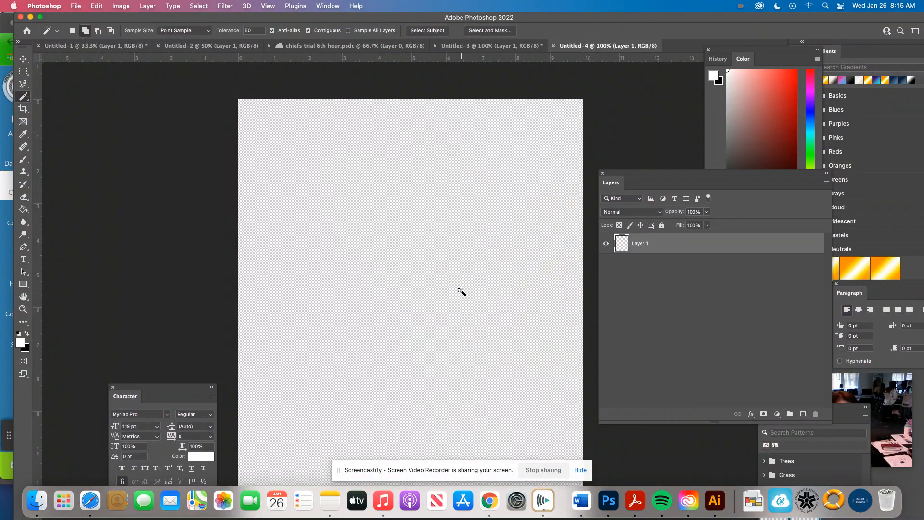
Step: Place the transparent Chiefs logo from the Desktop into the blank document as an embedded image
{"action": "left_click", "coordinate": [76, 6]}
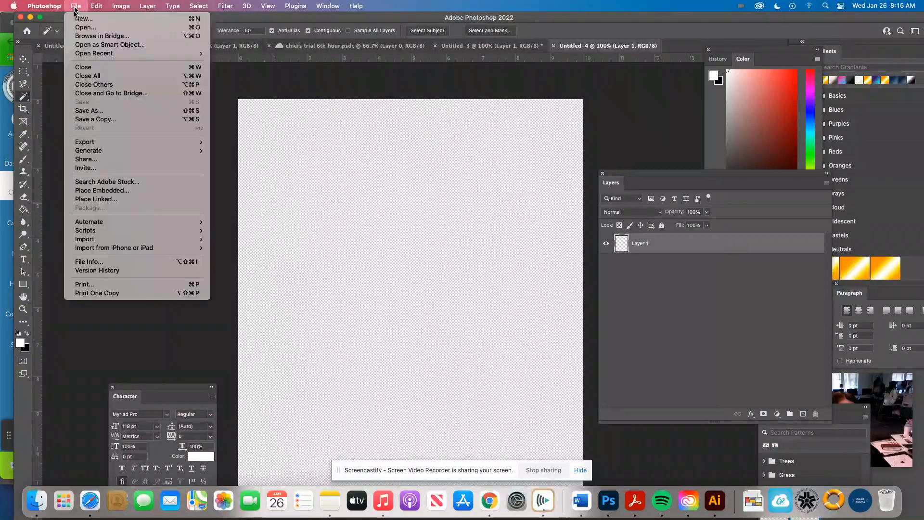
{"action": "left_click", "coordinate": [94, 190]}
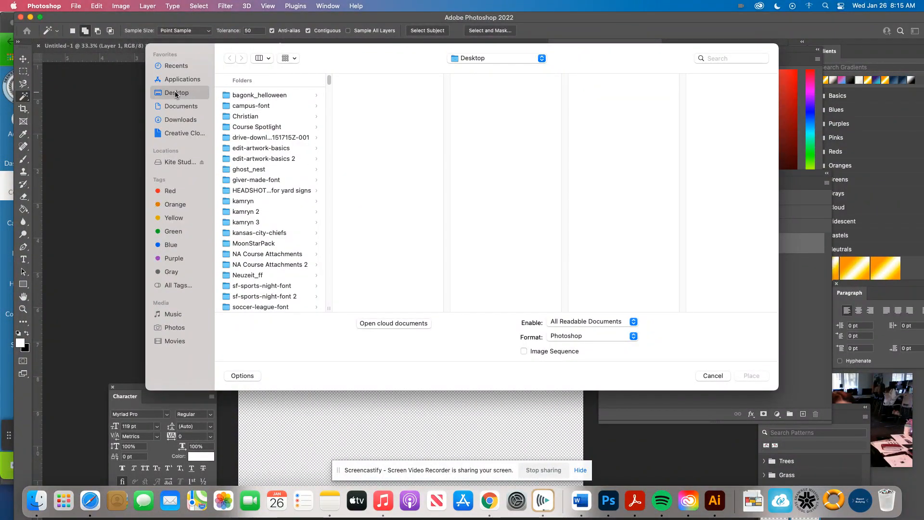
{"action": "left_click_drag", "start_coordinate": [332, 85], "coordinate": [329, 127]}
{"action": "left_click", "coordinate": [272, 164]}
{"action": "left_click", "coordinate": [752, 375]}
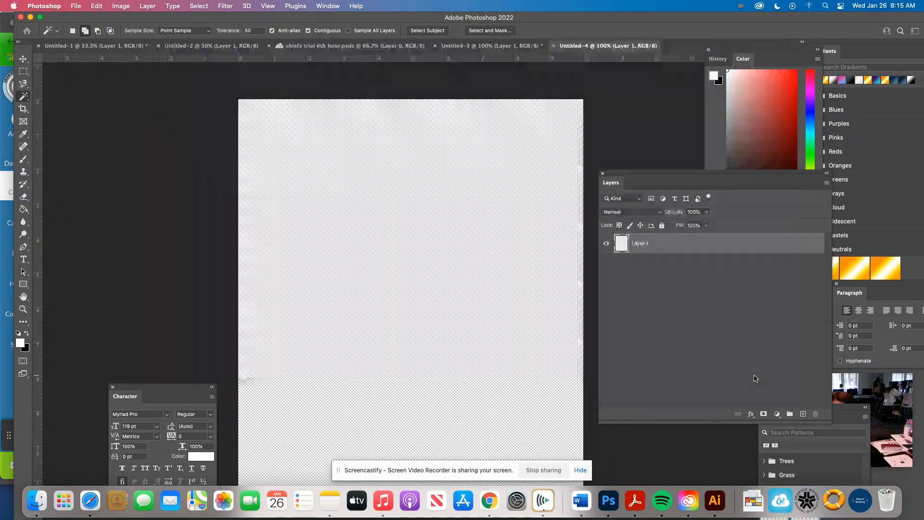
Step: Scale the placed logo to about 142%, move it to the upper middle of the canvas and commit the transform
{"action": "left_click_drag", "start_coordinate": [356, 254], "coordinate": [312, 210]}
{"action": "left_click_drag", "start_coordinate": [403, 290], "coordinate": [414, 226]}
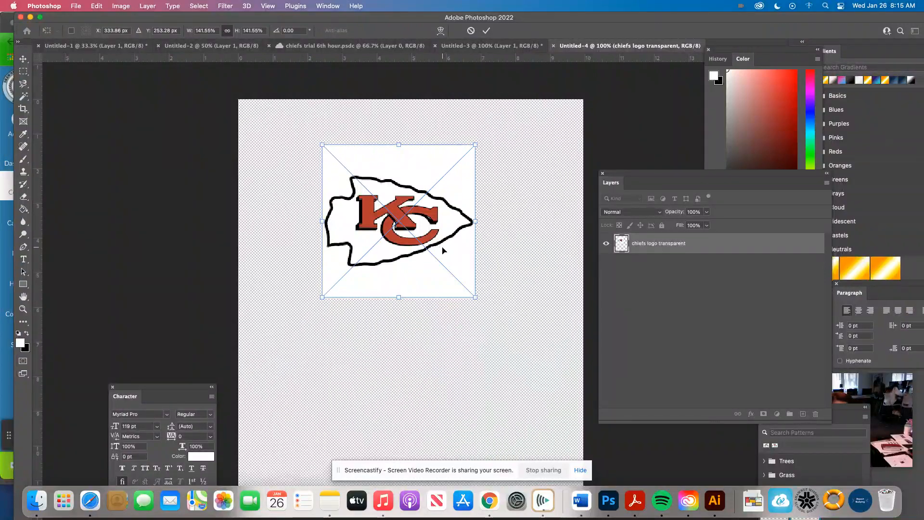
{"action": "left_click", "coordinate": [487, 32]}
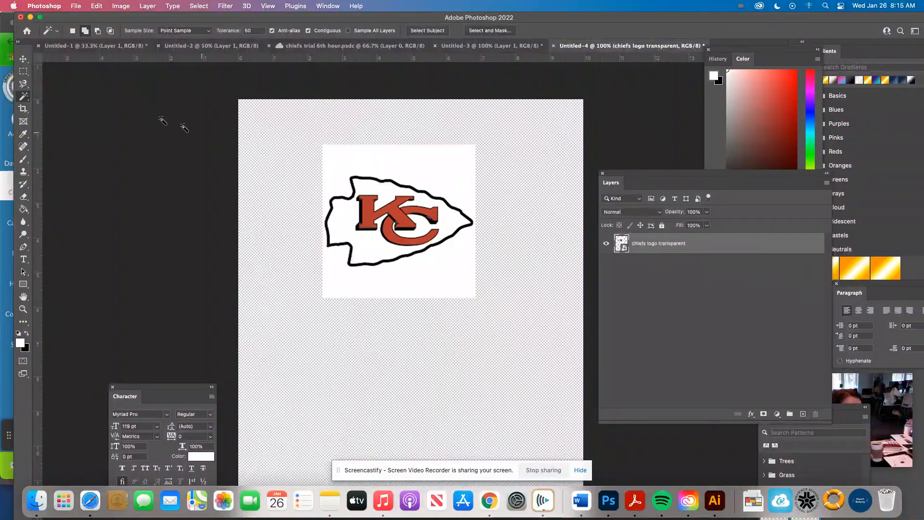
Step: Examine the variants offered by the Marquee, Lasso and Magic Wand selection tools
{"action": "left_click", "coordinate": [21, 75]}
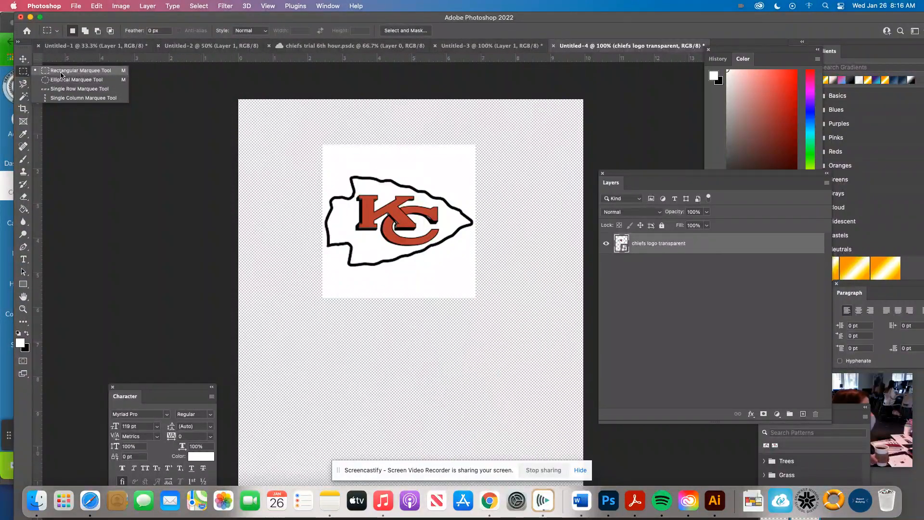
{"action": "left_click", "coordinate": [61, 75]}
{"action": "left_click", "coordinate": [25, 74]}
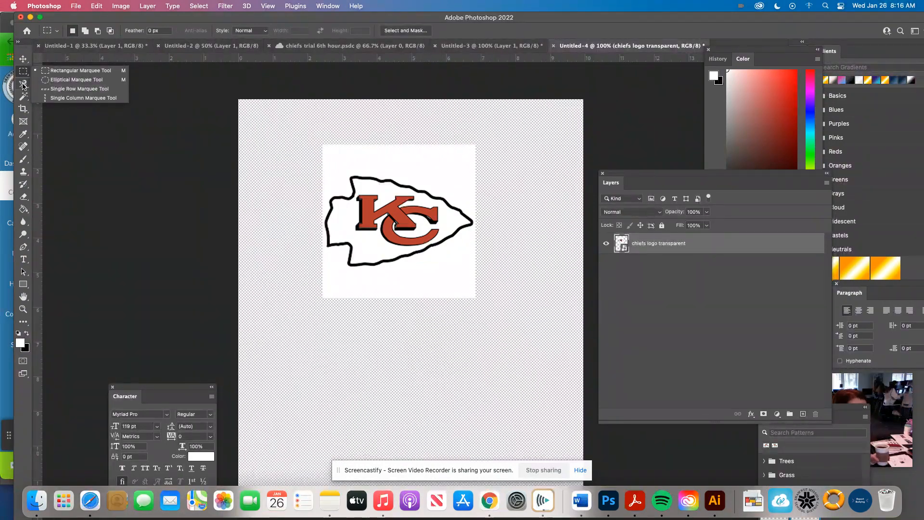
{"action": "left_click", "coordinate": [23, 83]}
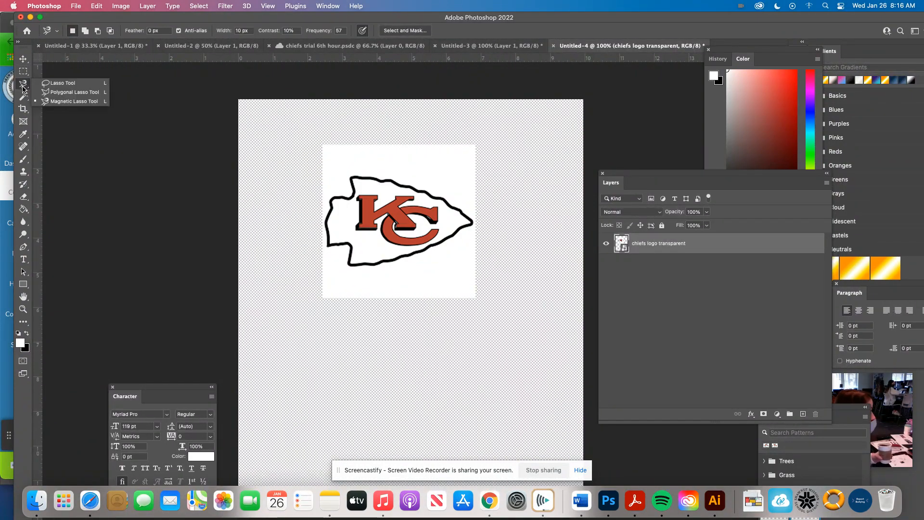
{"action": "left_click", "coordinate": [24, 99]}
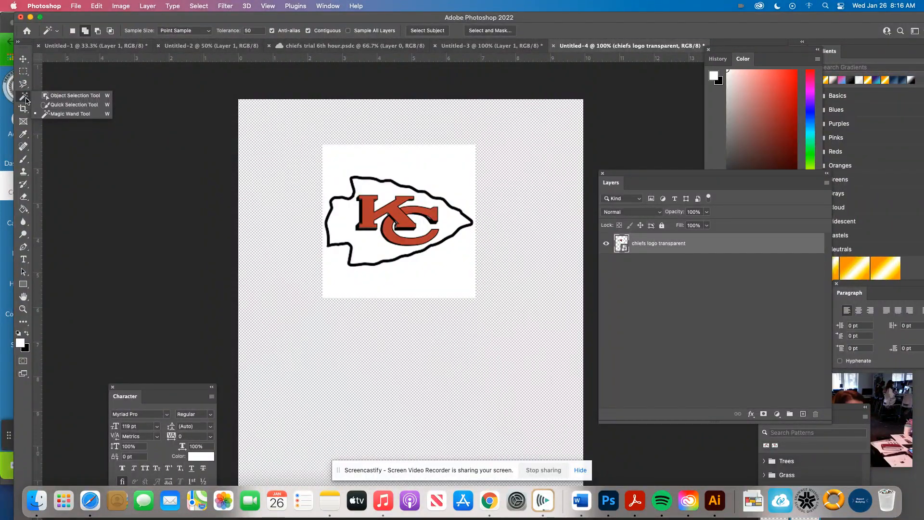
Step: Draw a rectangular marquee selection of about 4.47 by 2.86 in around the arrowhead logo
{"action": "left_click", "coordinate": [24, 72]}
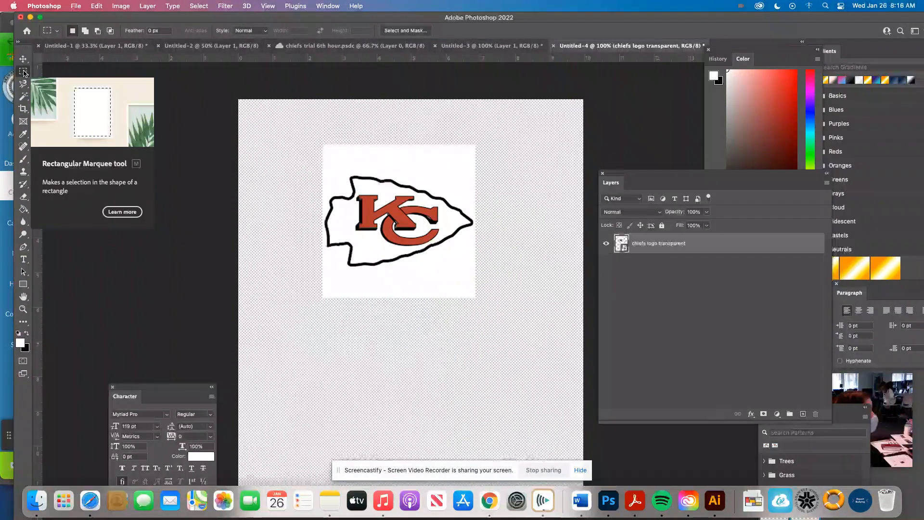
{"action": "left_click", "coordinate": [23, 72]}
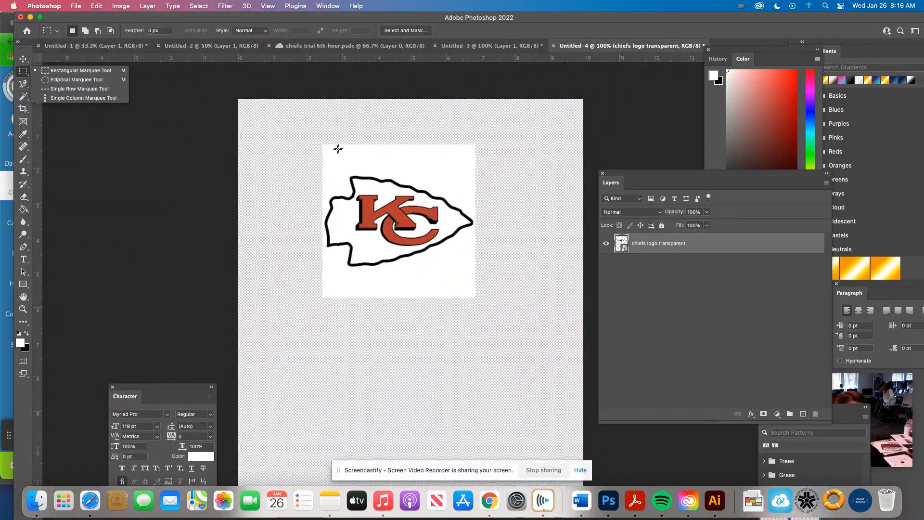
{"action": "left_click_drag", "start_coordinate": [321, 170], "coordinate": [477, 270]}
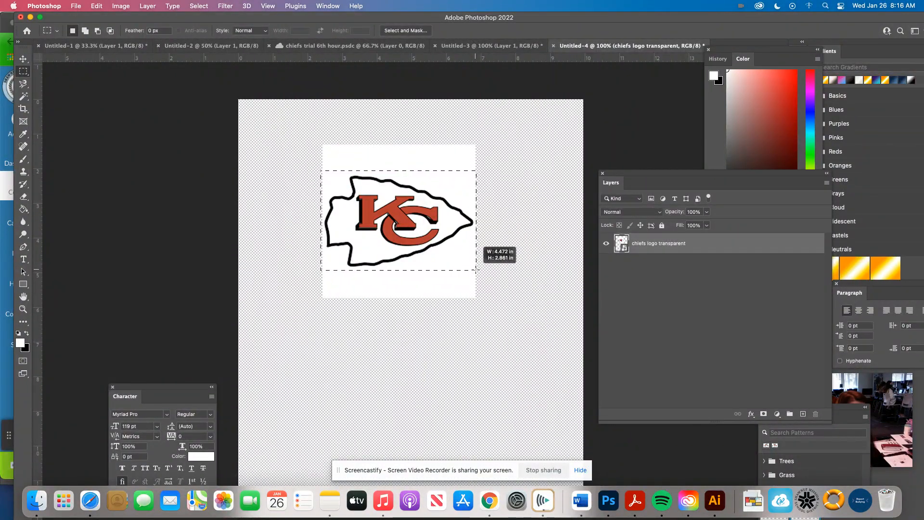
{"action": "left_click_drag", "start_coordinate": [476, 270], "coordinate": [476, 270]}
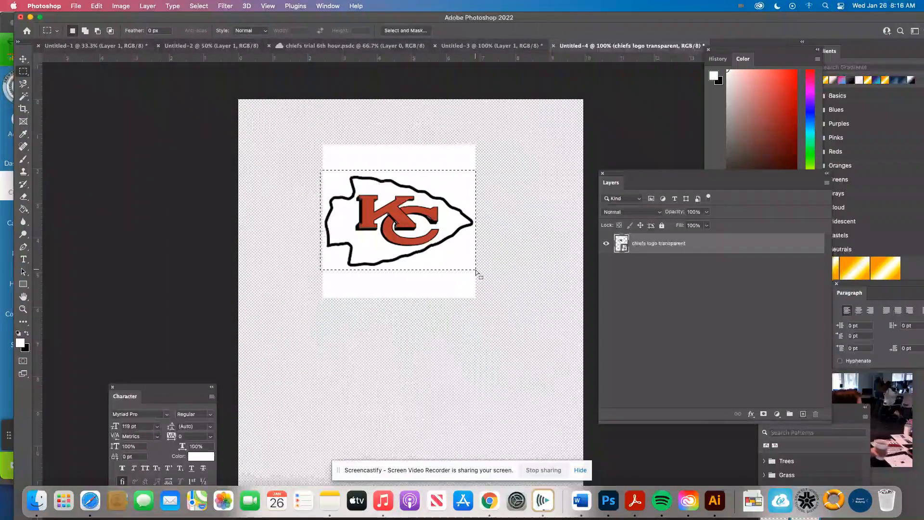
Step: Shift the rectangular selection down off the arrowhead and deselect it
{"action": "left_click", "coordinate": [23, 71]}
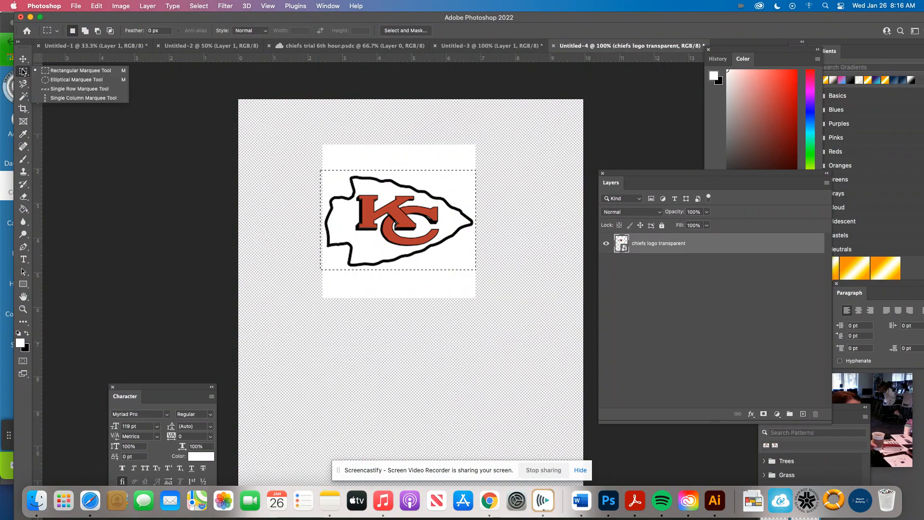
{"action": "left_click", "coordinate": [58, 72]}
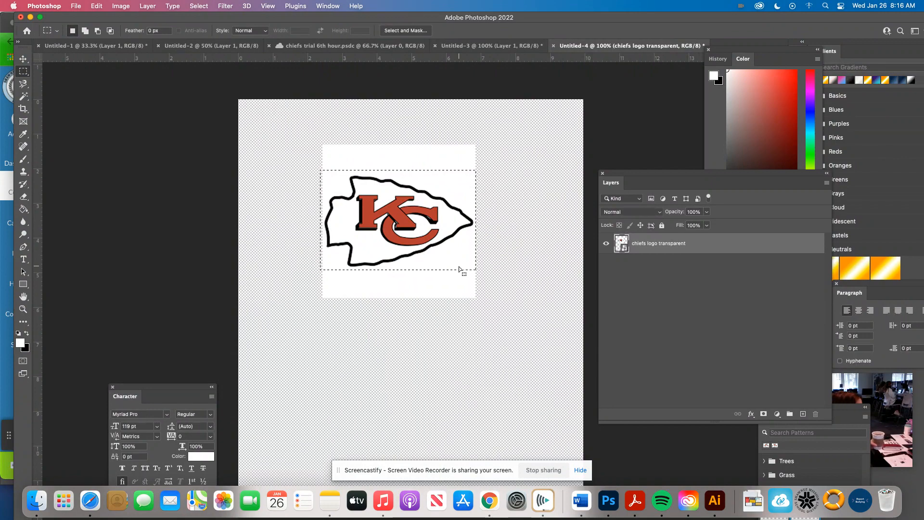
{"action": "left_click_drag", "start_coordinate": [324, 210], "coordinate": [431, 266]}
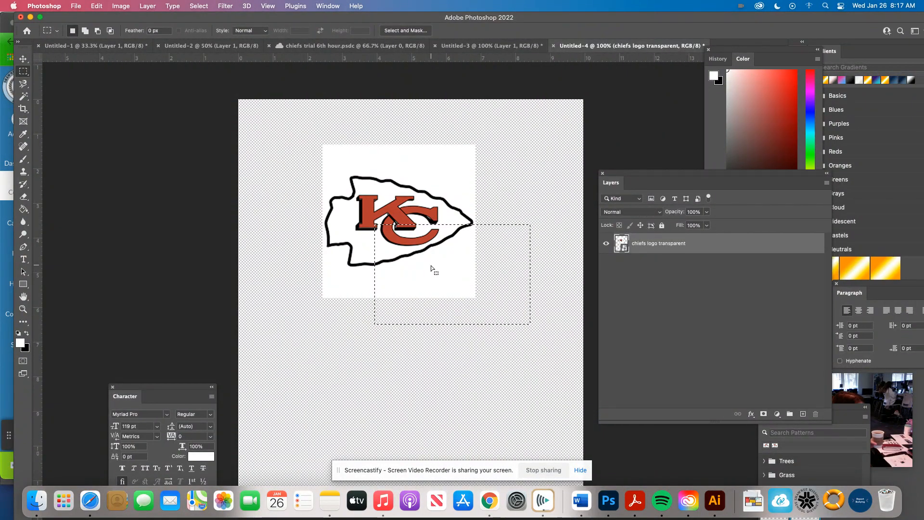
{"action": "left_click", "coordinate": [431, 266]}
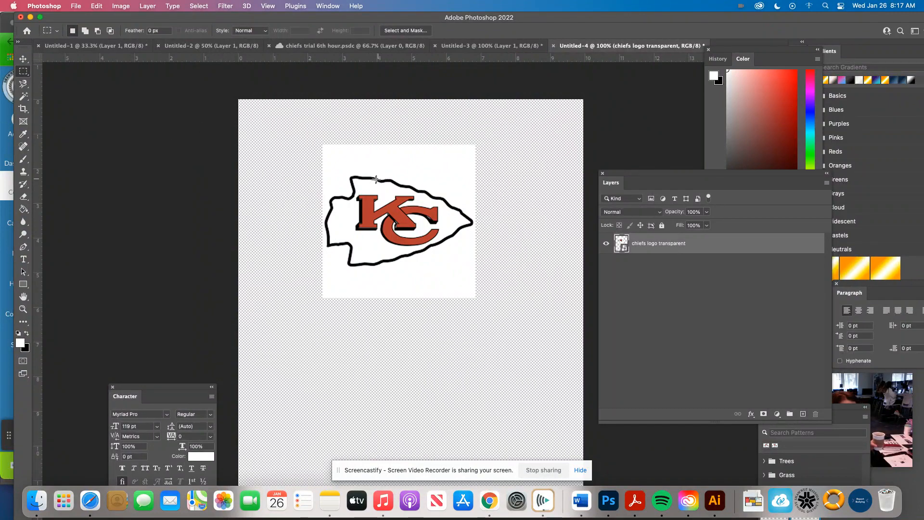
Step: Select the arrowhead closely with a rectangular marquee, define it as a brush preset named "Chiefs Brush 1st Hour" and deselect
{"action": "left_click_drag", "start_coordinate": [323, 173], "coordinate": [475, 266]}
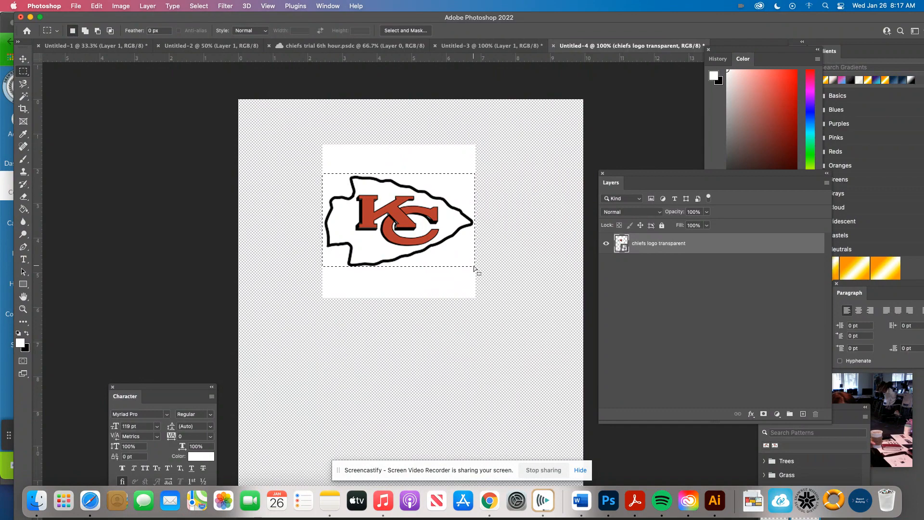
{"action": "left_click", "coordinate": [96, 6]}
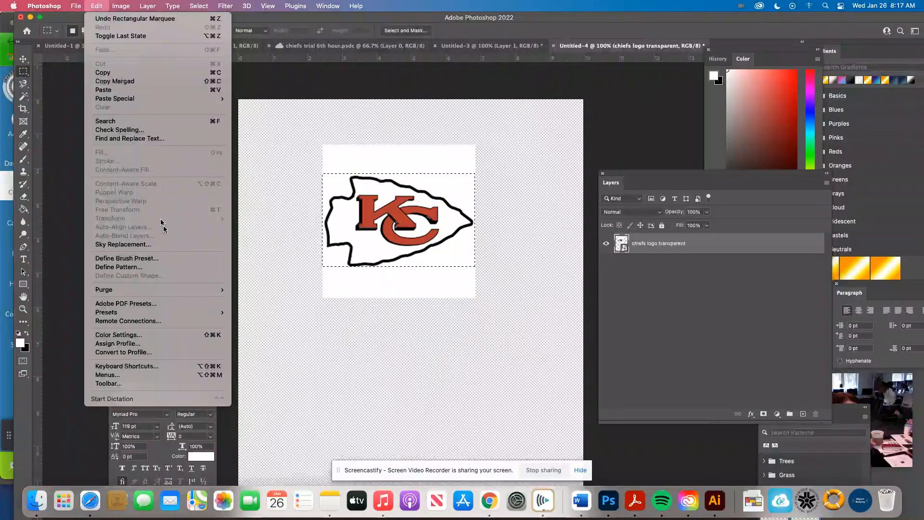
{"action": "left_click", "coordinate": [167, 260]}
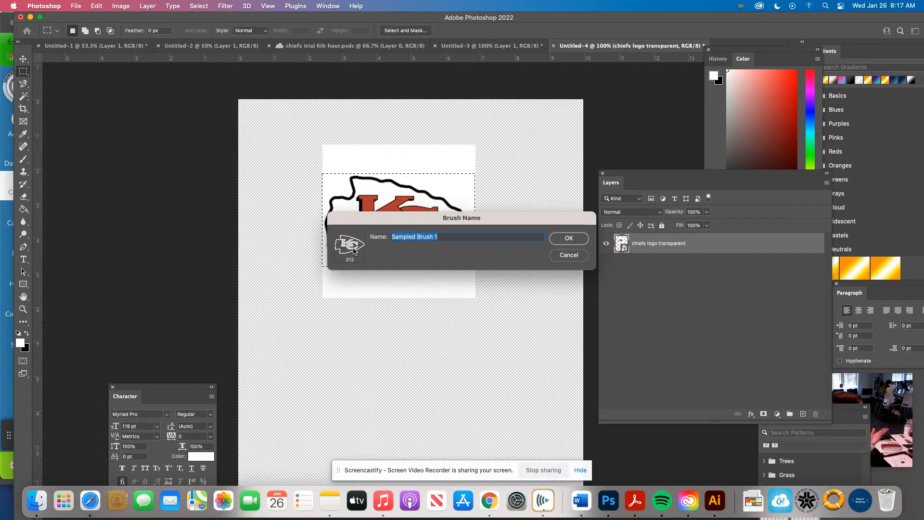
{"action": "type", "text": "Chiefs Brush 1st Hour"}
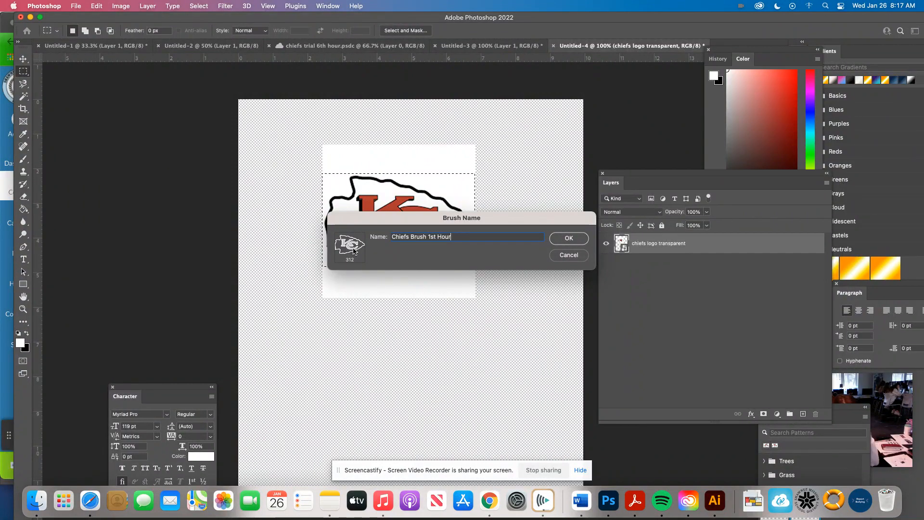
{"action": "left_click", "coordinate": [569, 239]}
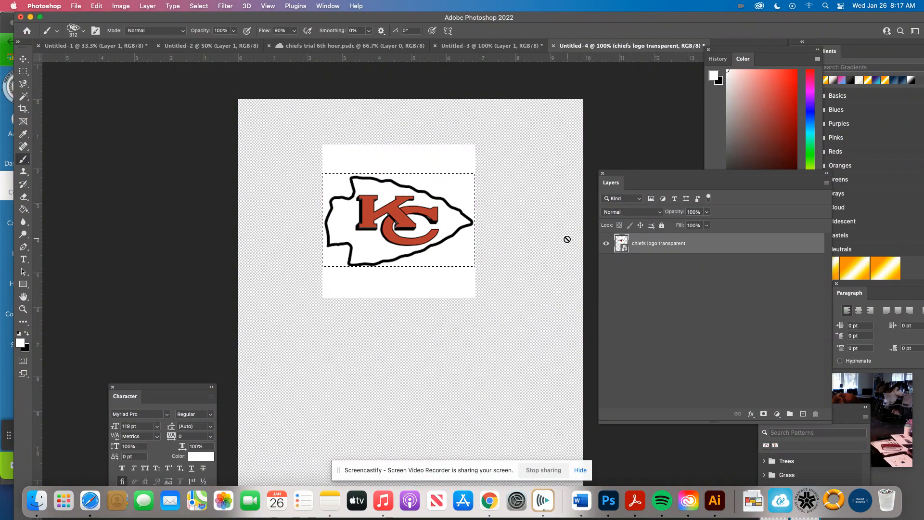
{"action": "key", "text": "super+d"}
Step: Place a second copy of "chiefs logo transparent.png" from the Desktop as an embedded image
{"action": "left_click", "coordinate": [76, 5]}
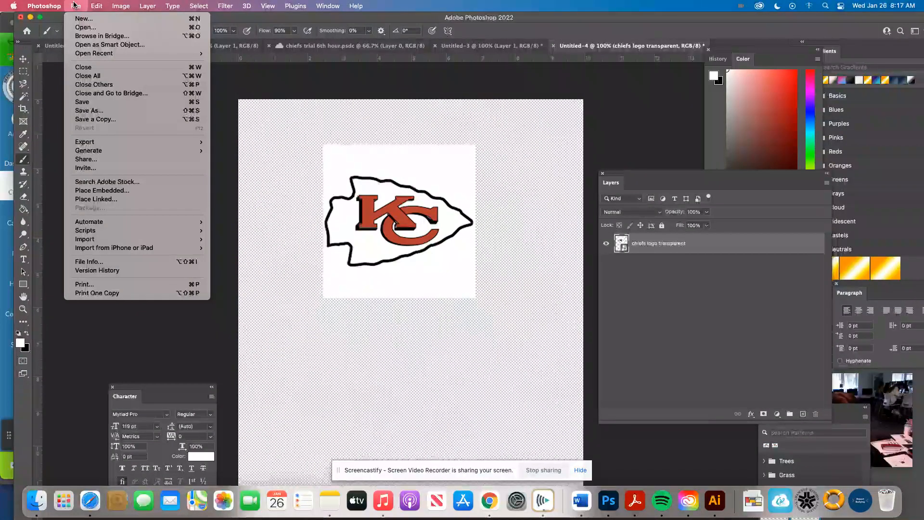
{"action": "left_click", "coordinate": [666, 242]}
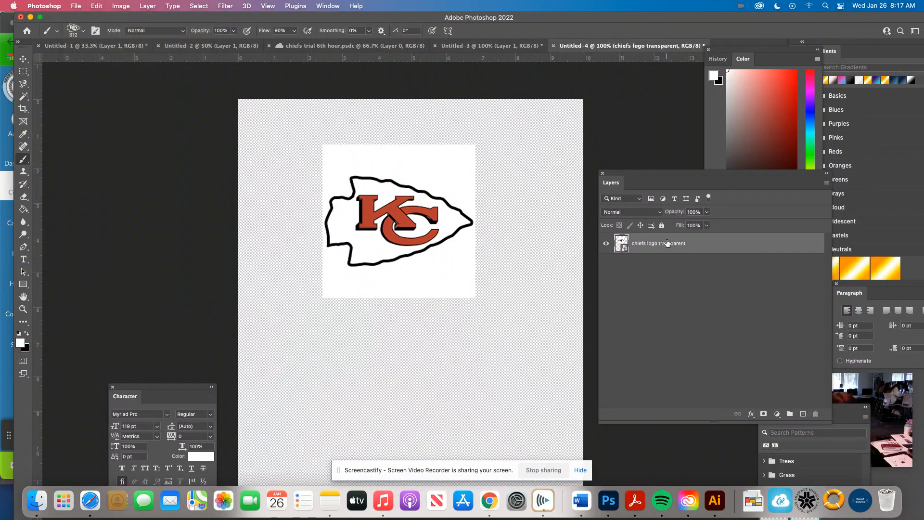
{"action": "left_click", "coordinate": [75, 6]}
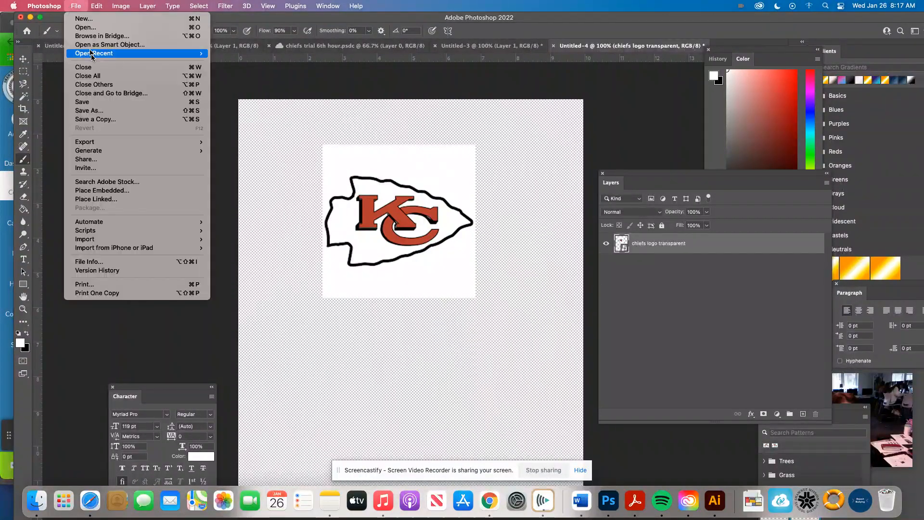
{"action": "left_click", "coordinate": [101, 190]}
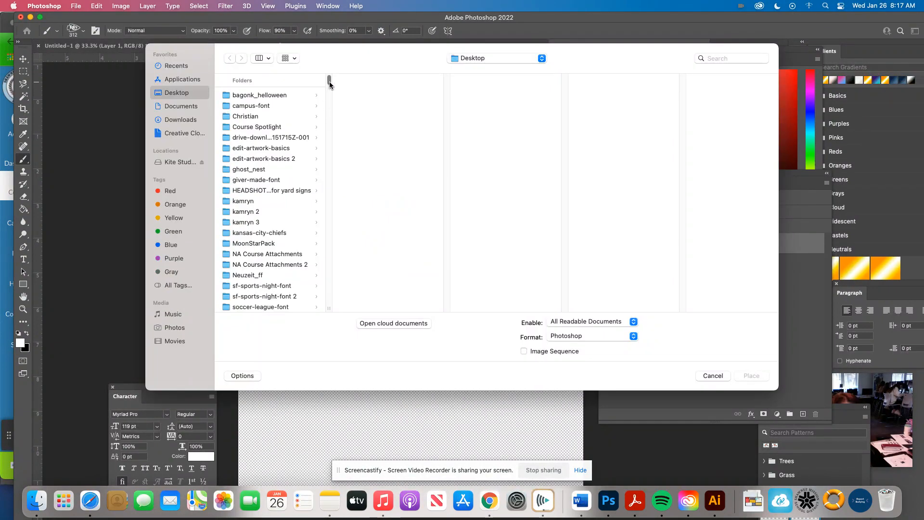
{"action": "left_click_drag", "start_coordinate": [330, 84], "coordinate": [326, 127]}
{"action": "left_click", "coordinate": [277, 166]}
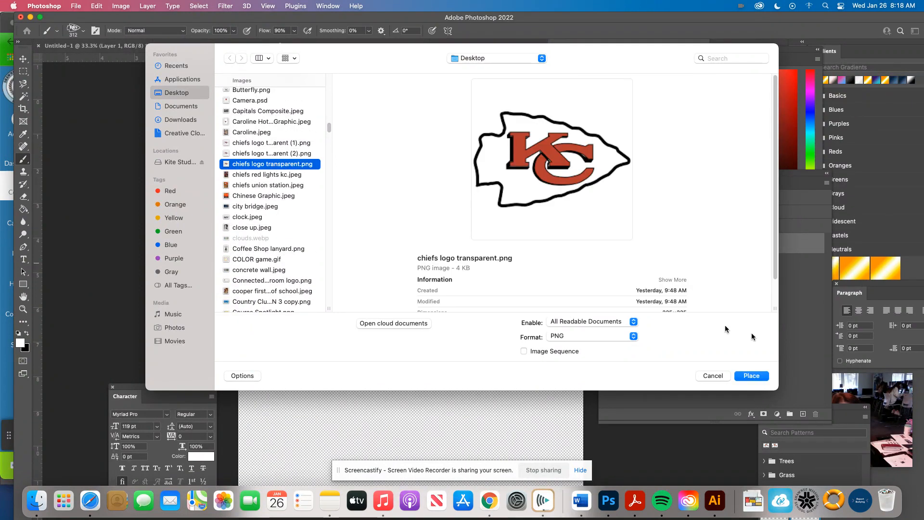
{"action": "left_click", "coordinate": [751, 376]}
Step: Scale the second logo to about 146%, position it directly below the first one and commit the transform
{"action": "left_click_drag", "start_coordinate": [357, 361], "coordinate": [392, 430]}
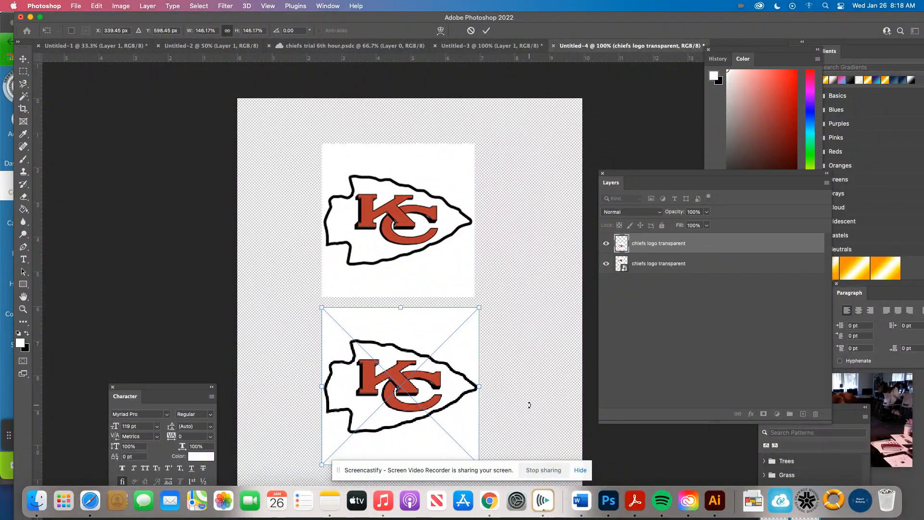
{"action": "scroll", "coordinate": [529, 406], "scroll_direction": "down", "scroll_amount": 2}
{"action": "left_click_drag", "start_coordinate": [464, 391], "coordinate": [460, 390]}
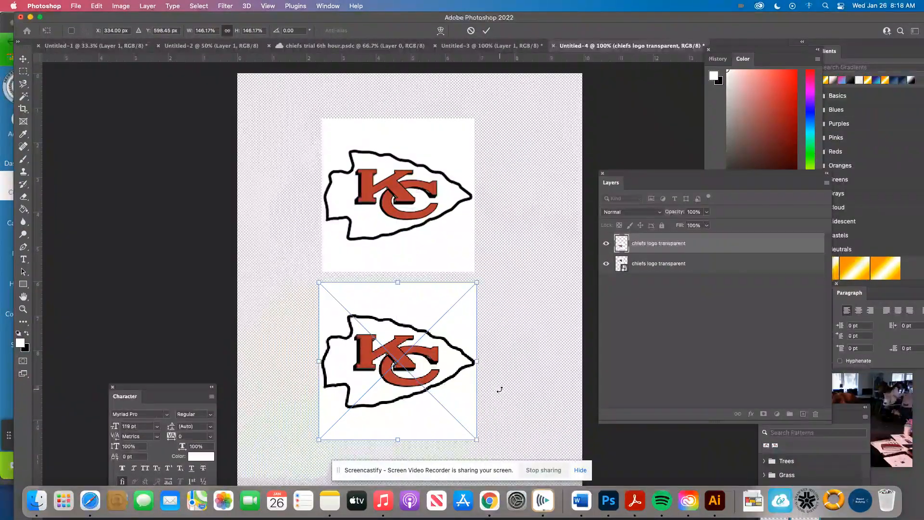
{"action": "left_click", "coordinate": [486, 31]}
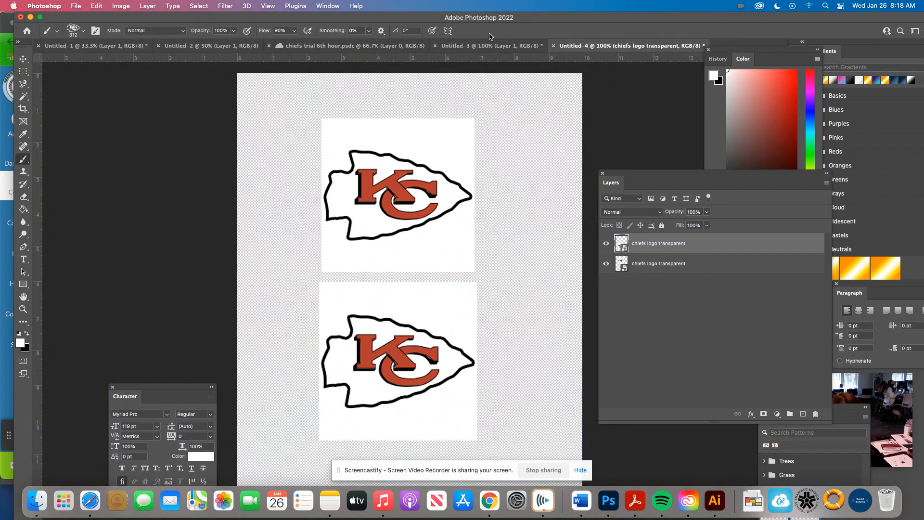
Step: Select the lower arrowhead with a rectangular marquee and try to define it as a brush preset
{"action": "key", "text": "m"}
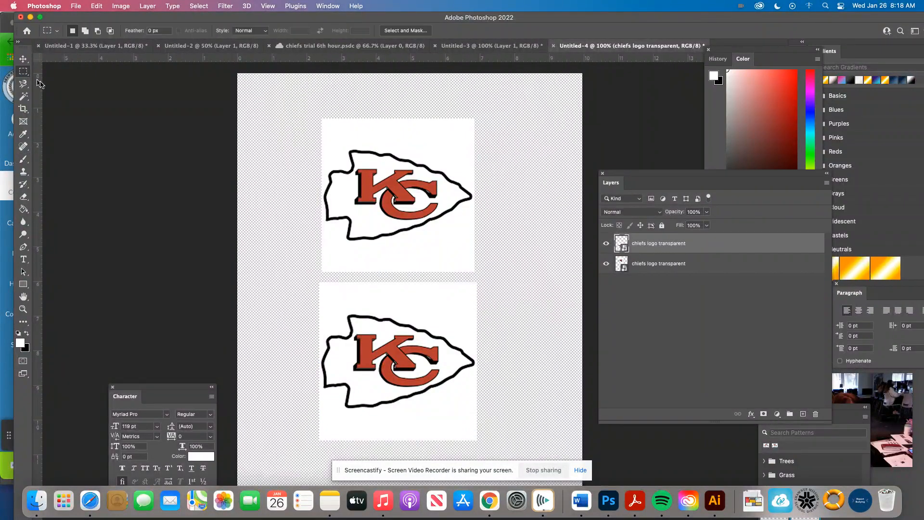
{"action": "left_click_drag", "start_coordinate": [318, 313], "coordinate": [476, 413]}
{"action": "left_click", "coordinate": [96, 5]}
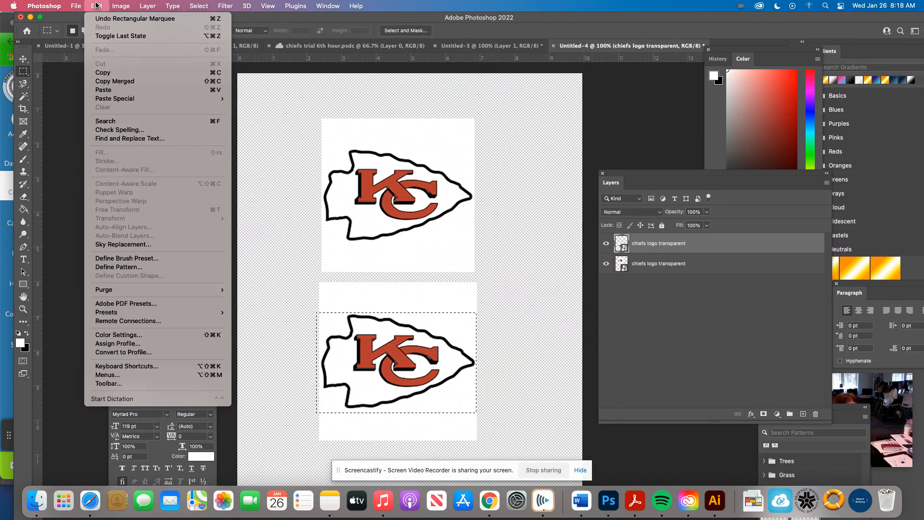
{"action": "left_click", "coordinate": [181, 262]}
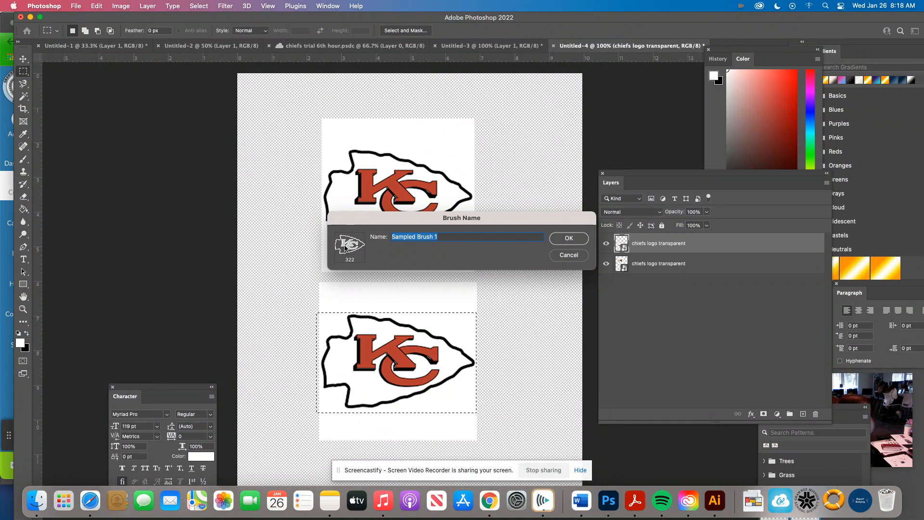
{"action": "left_click", "coordinate": [568, 255]}
Step: Delete the lower logo's layer and clear the selection
{"action": "left_click_drag", "start_coordinate": [721, 243], "coordinate": [815, 414]}
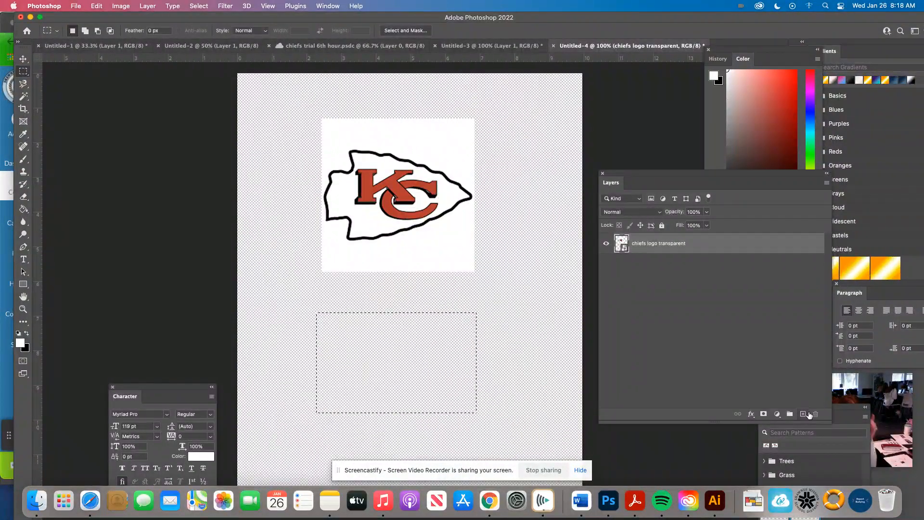
{"action": "left_click", "coordinate": [423, 364]}
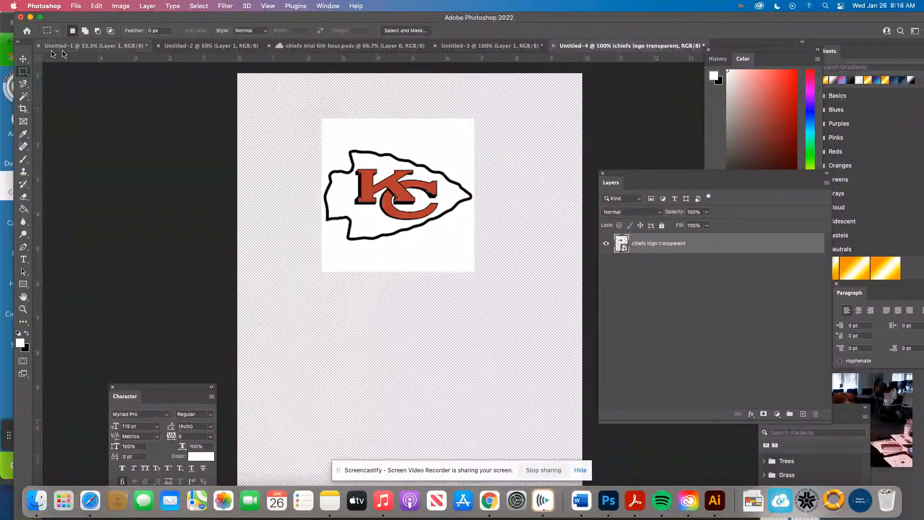
Step: Select the remaining arrowhead with a rectangular marquee, define it as a pattern named "Chiefs Arrowhead 1st Hour" and deselect
{"action": "left_click_drag", "start_coordinate": [319, 145], "coordinate": [473, 242]}
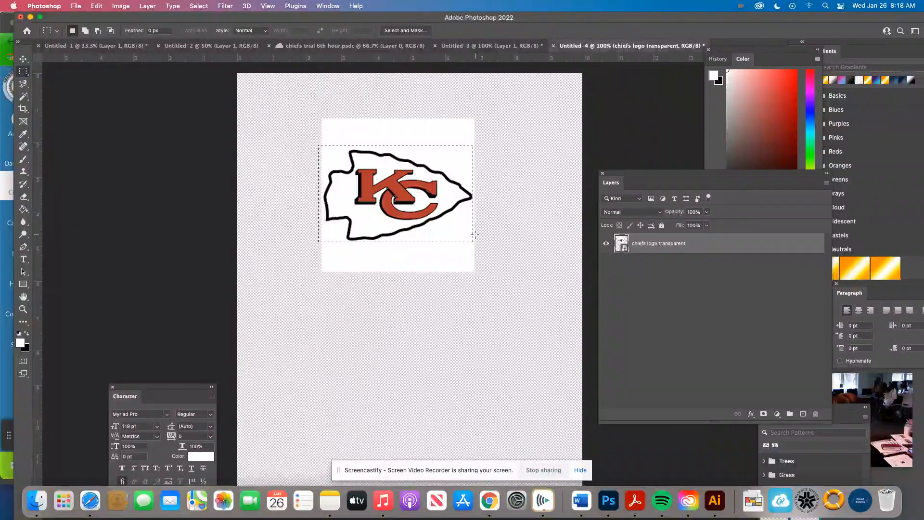
{"action": "left_click", "coordinate": [97, 6]}
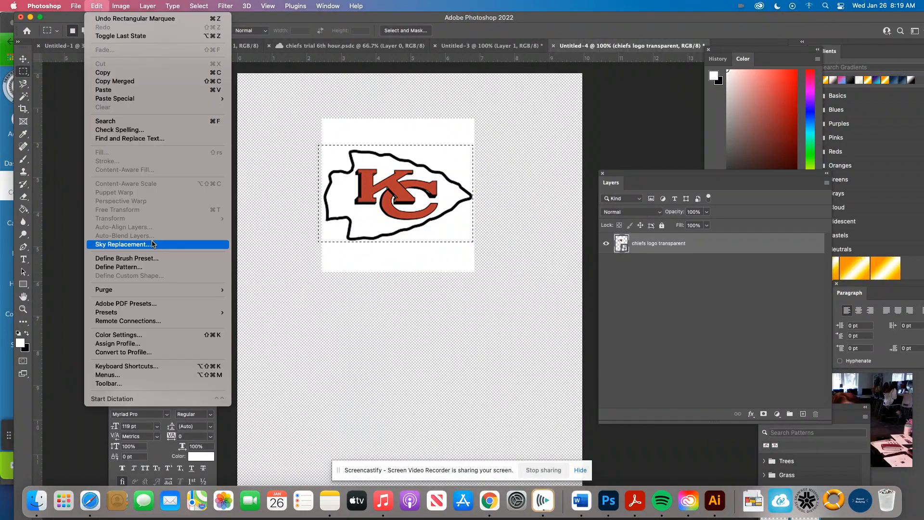
{"action": "left_click", "coordinate": [148, 269]}
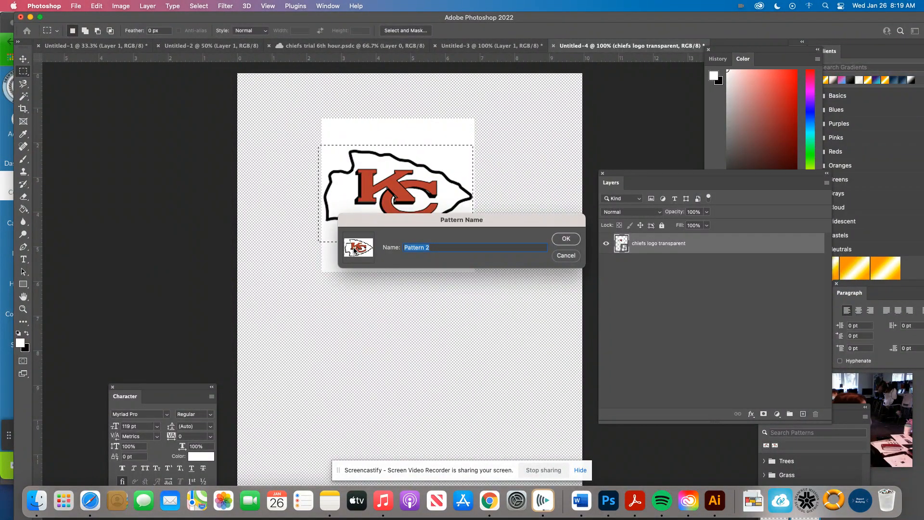
{"action": "type", "text": "Chiefs Ar"}
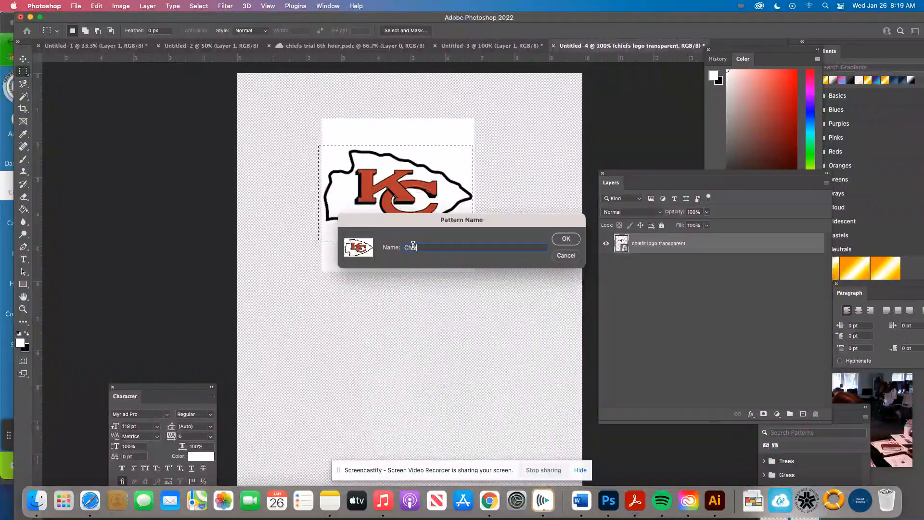
{"action": "type", "text": "rowhead "}
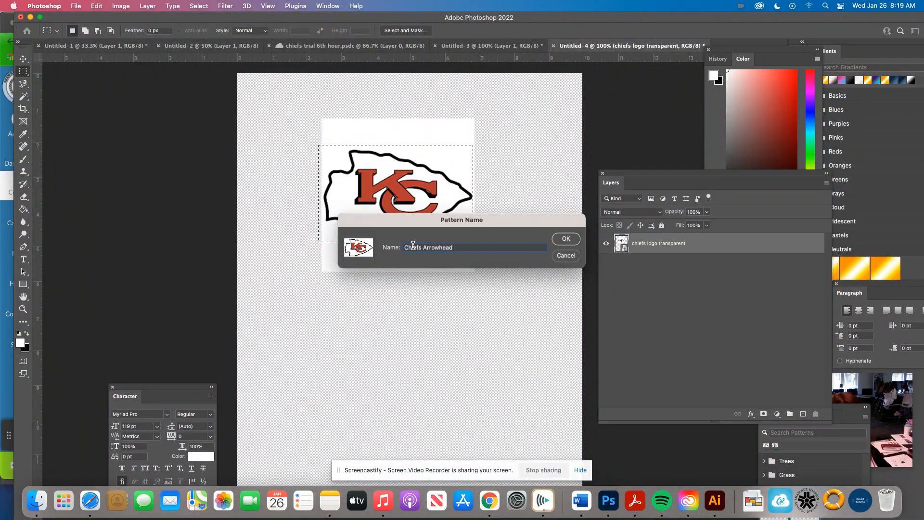
{"action": "type", "text": "1st Hour"}
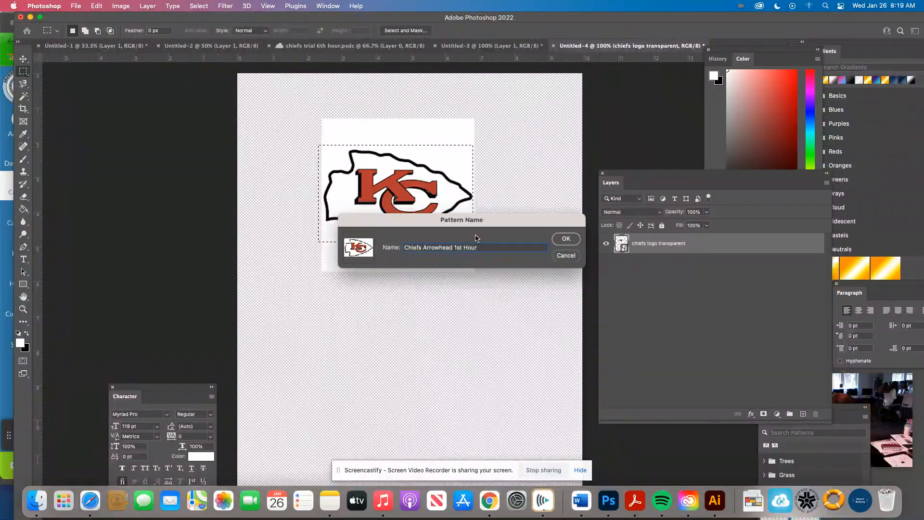
{"action": "left_click", "coordinate": [558, 241]}
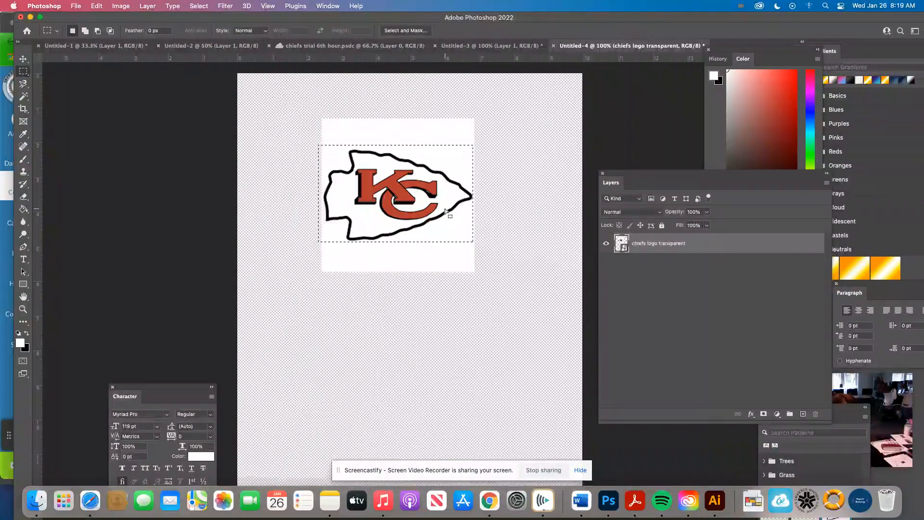
{"action": "left_click", "coordinate": [445, 209]}
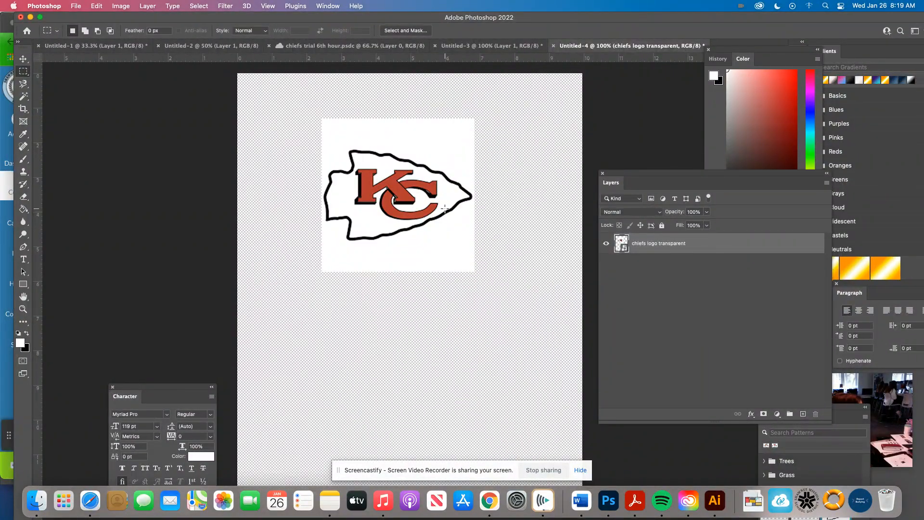
{"action": "left_click", "coordinate": [97, 6]}
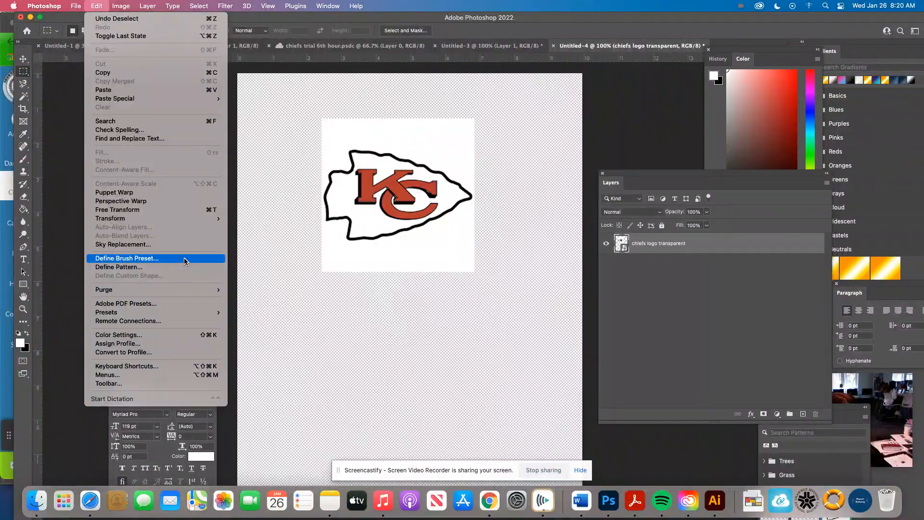
{"action": "left_click", "coordinate": [48, 164]}
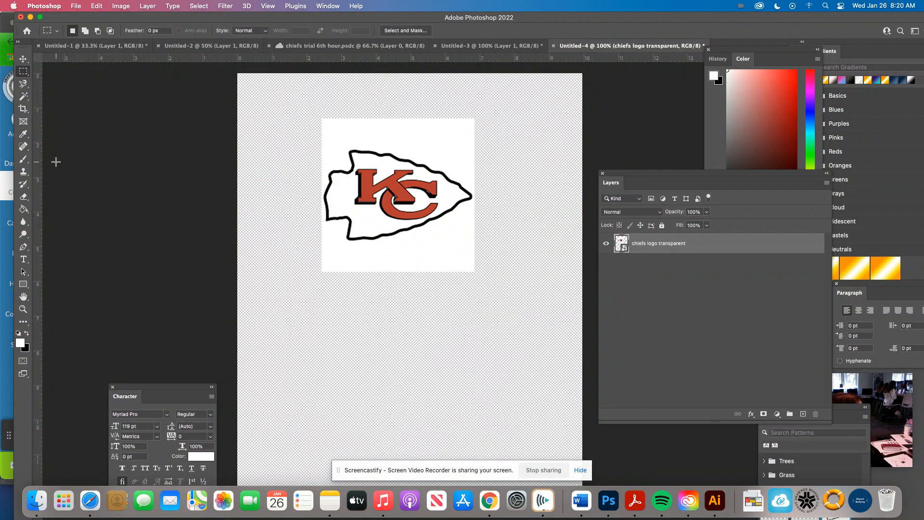
Step: Activate the Brush tool and open its brush preset list
{"action": "key", "text": "b"}
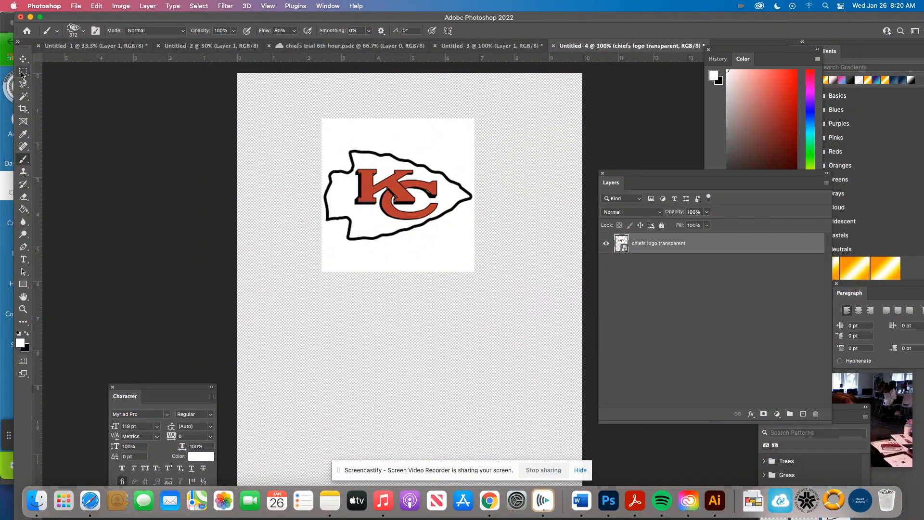
{"action": "left_click", "coordinate": [24, 162]}
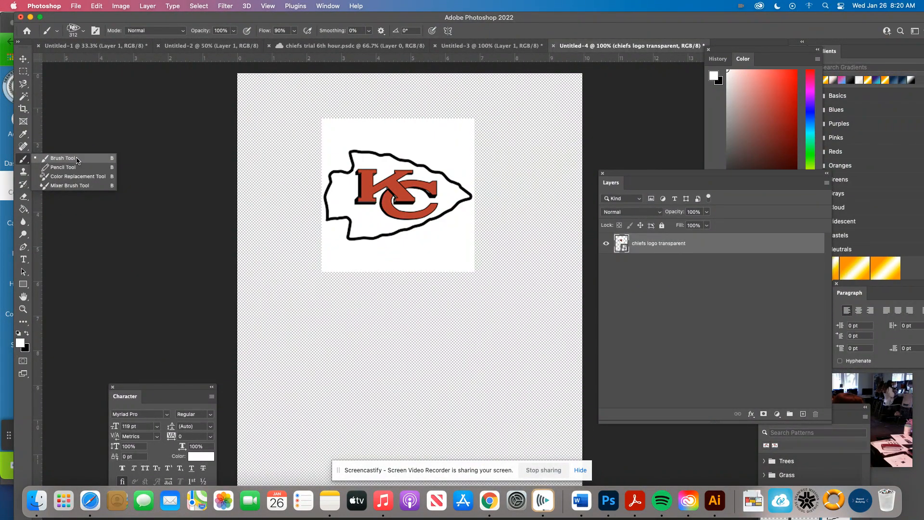
{"action": "left_click", "coordinate": [65, 158]}
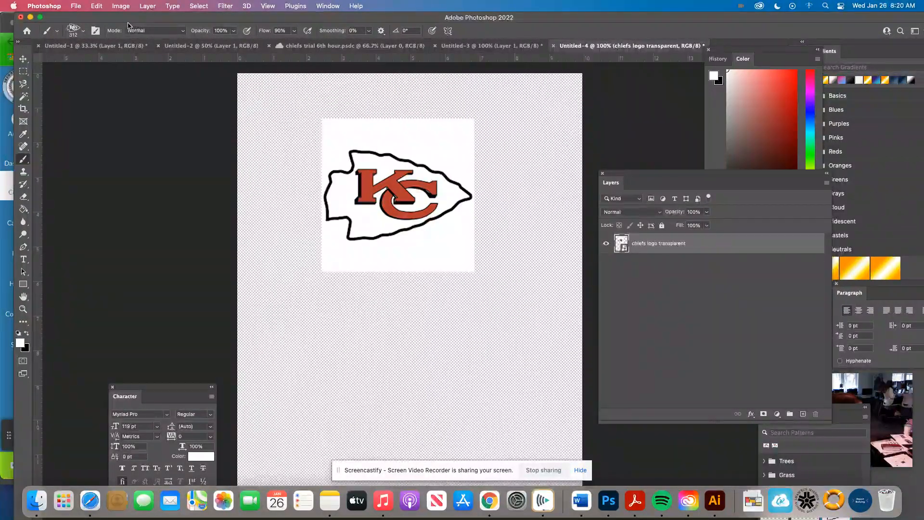
{"action": "left_click", "coordinate": [83, 35]}
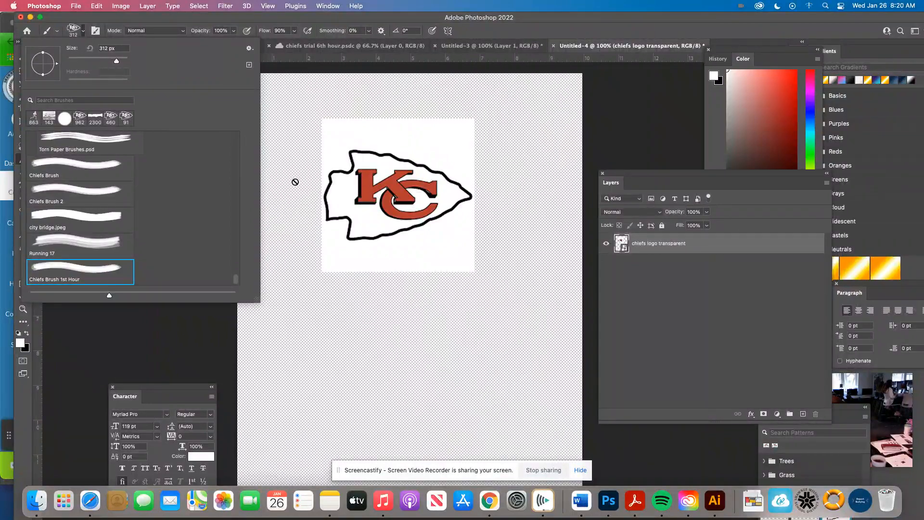
Step: Collapse the expanded brush folders and locate the "Chiefs Brush 1st Hour" preset at the end of the list
{"action": "left_click_drag", "start_coordinate": [236, 280], "coordinate": [241, 135]}
{"action": "left_click", "coordinate": [33, 138]}
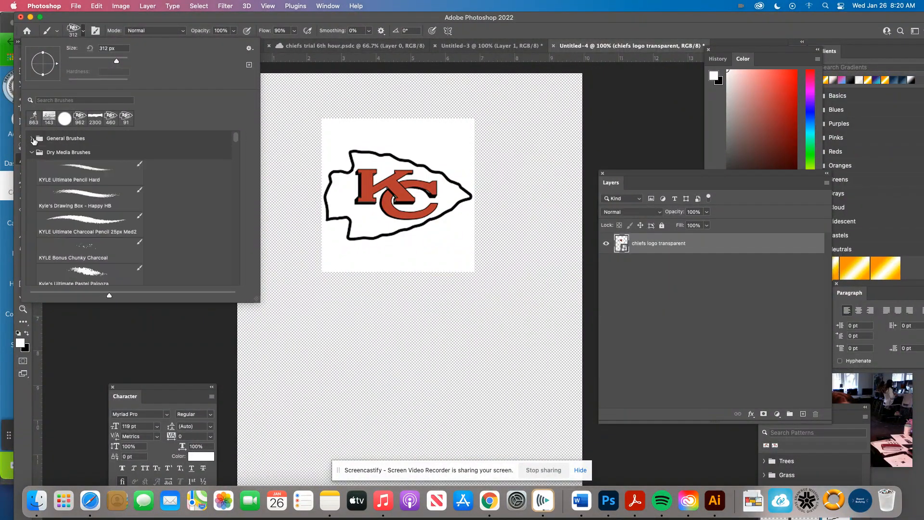
{"action": "left_click", "coordinate": [32, 194]}
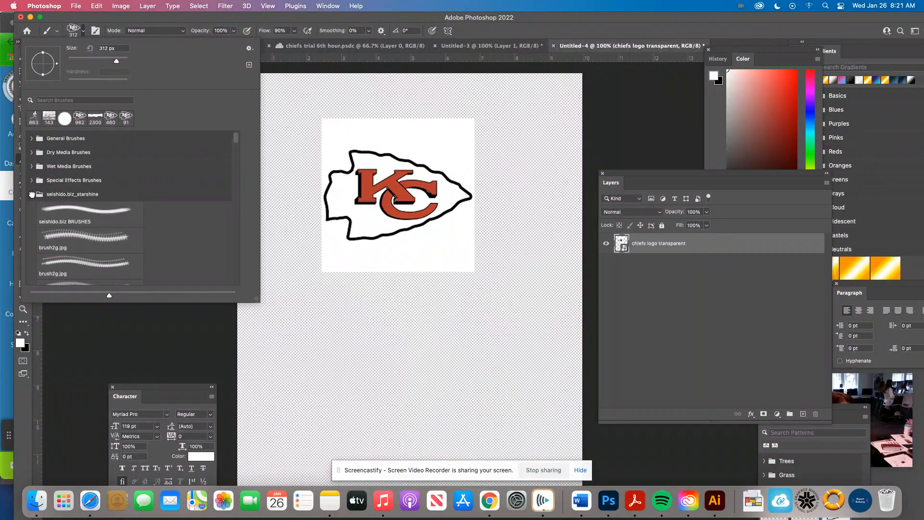
{"action": "left_click", "coordinate": [32, 194]}
{"action": "left_click", "coordinate": [33, 208]}
{"action": "left_click", "coordinate": [31, 221]}
{"action": "left_click", "coordinate": [32, 235]}
{"action": "left_click_drag", "start_coordinate": [237, 150], "coordinate": [237, 162]}
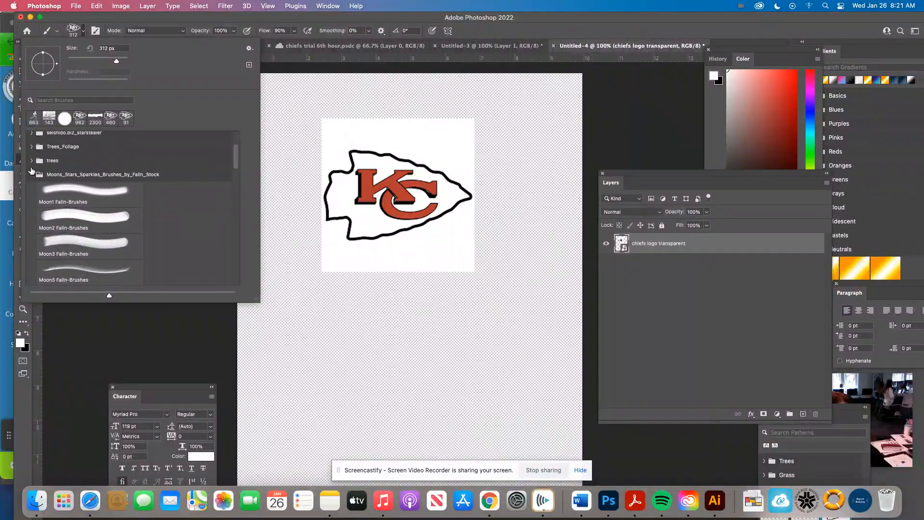
{"action": "left_click", "coordinate": [30, 174]}
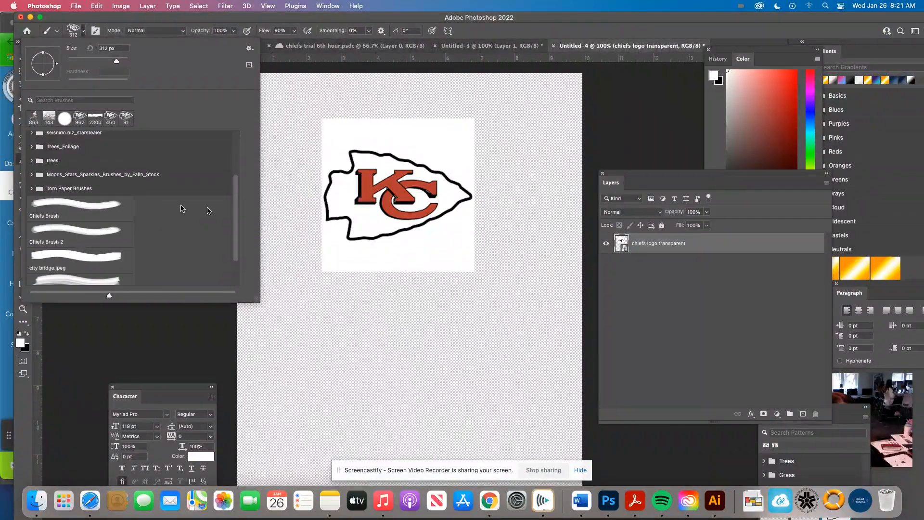
{"action": "mouse_move", "coordinate": [237, 214]}
{"action": "left_mouse_down"}
{"action": "mouse_move", "coordinate": [234, 241]}
{"action": "mouse_move", "coordinate": [231, 168]}
{"action": "left_mouse_up"}
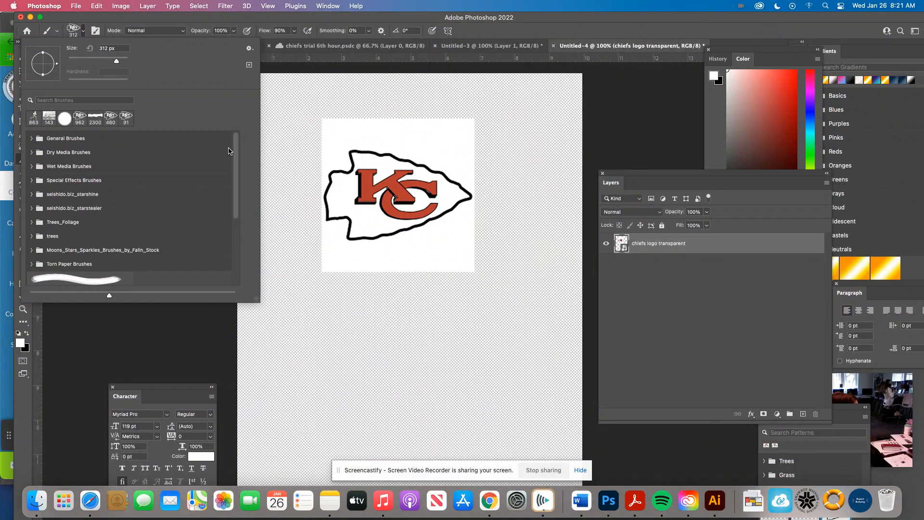
{"action": "left_click_drag", "start_coordinate": [234, 169], "coordinate": [243, 241]}
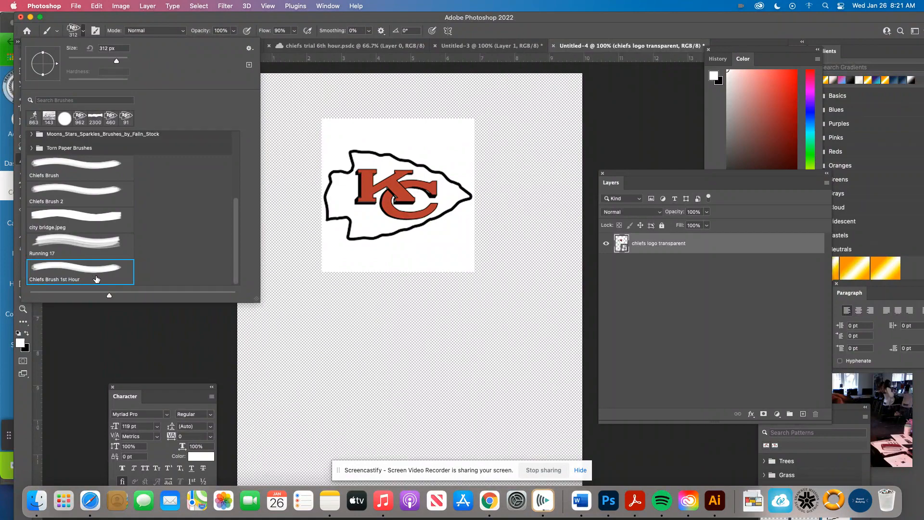
Step: Rasterize the chiefs logo smart object layer so that it can be painted on
{"action": "left_click", "coordinate": [349, 338]}
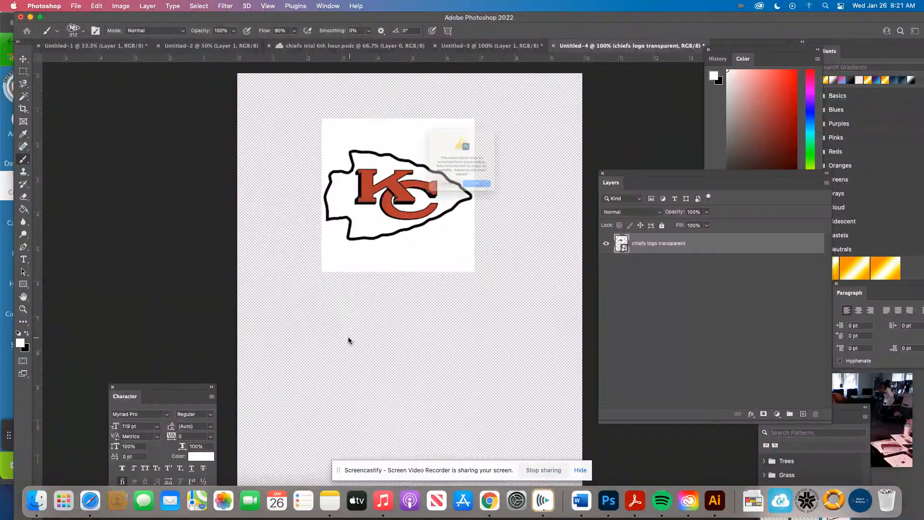
{"action": "left_click", "coordinate": [495, 203]}
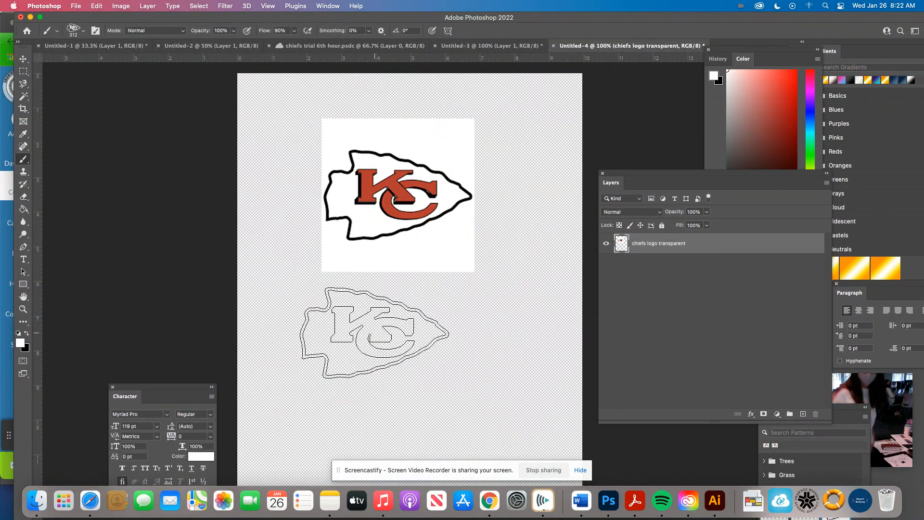
Step: Set the foreground color to red ff0000 and stamp one Chiefs logo below the original logo
{"action": "left_click", "coordinate": [19, 342]}
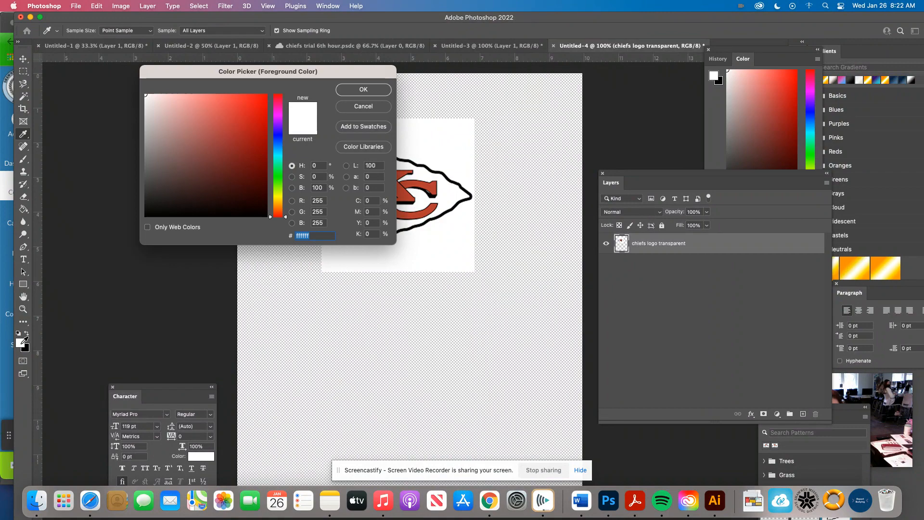
{"action": "left_click", "coordinate": [258, 114]}
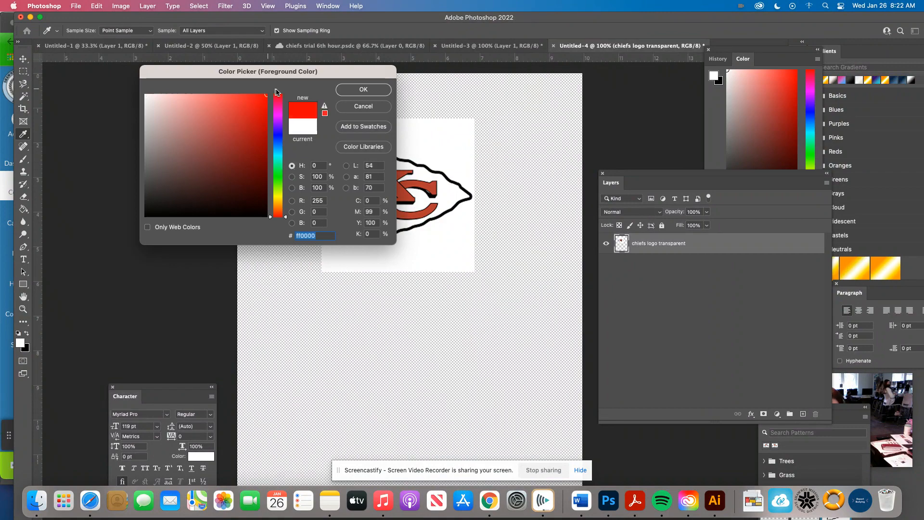
{"action": "left_click", "coordinate": [363, 89]}
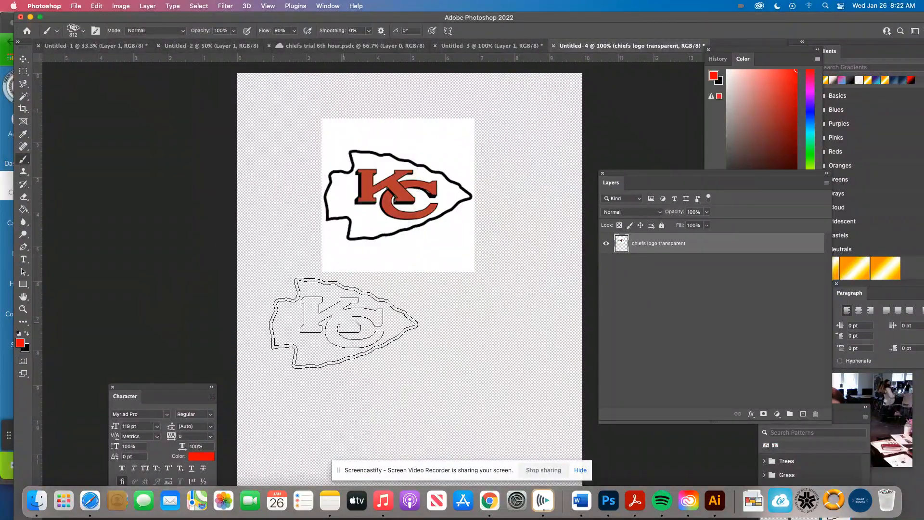
{"action": "left_click", "coordinate": [344, 323]}
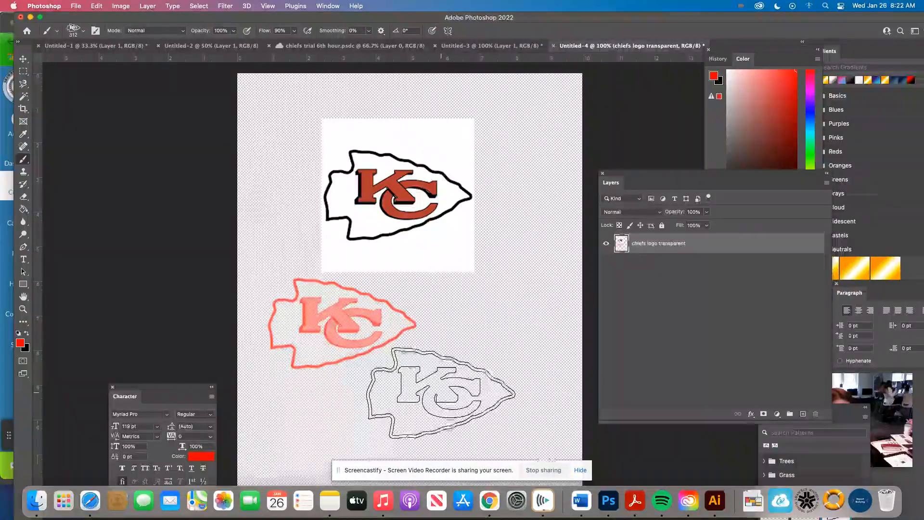
Step: Set the foreground color to gold fdcb1e and stamp the Chiefs brush over the red logo
{"action": "left_click", "coordinate": [20, 342]}
{"action": "left_click_drag", "start_coordinate": [278, 194], "coordinate": [278, 201]}
{"action": "left_click", "coordinate": [251, 96]}
{"action": "left_click", "coordinate": [377, 91]}
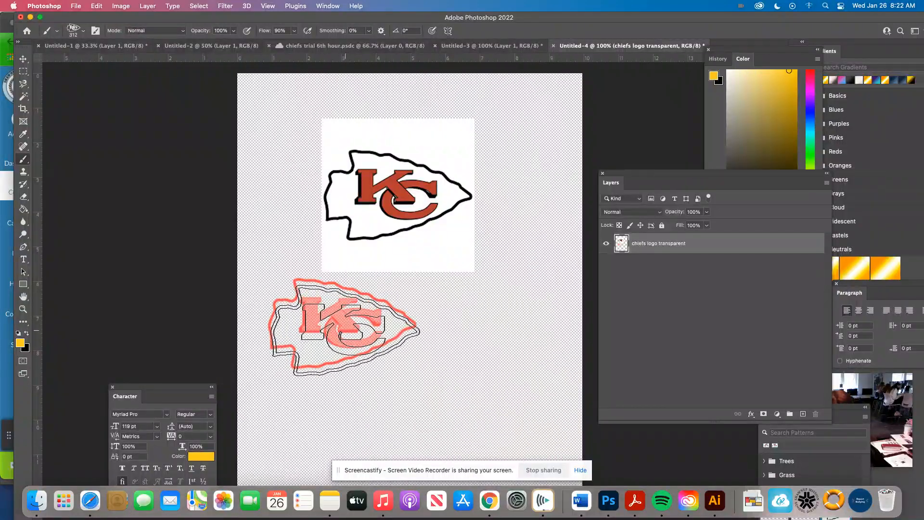
{"action": "left_click", "coordinate": [343, 326]}
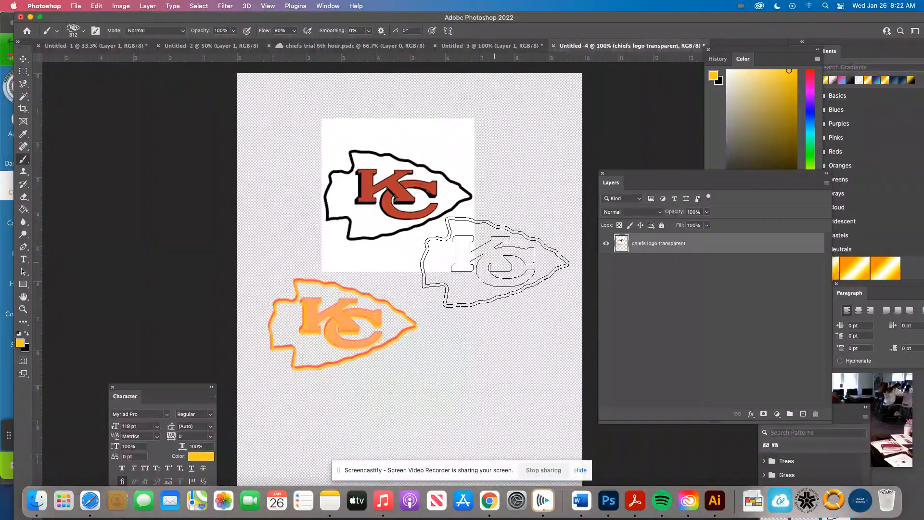
Step: Enlarge the Chiefs brush tip to 800 px over the lower part of the canvas
{"action": "scroll", "coordinate": [481, 288], "scroll_direction": "down", "scroll_amount": 5}
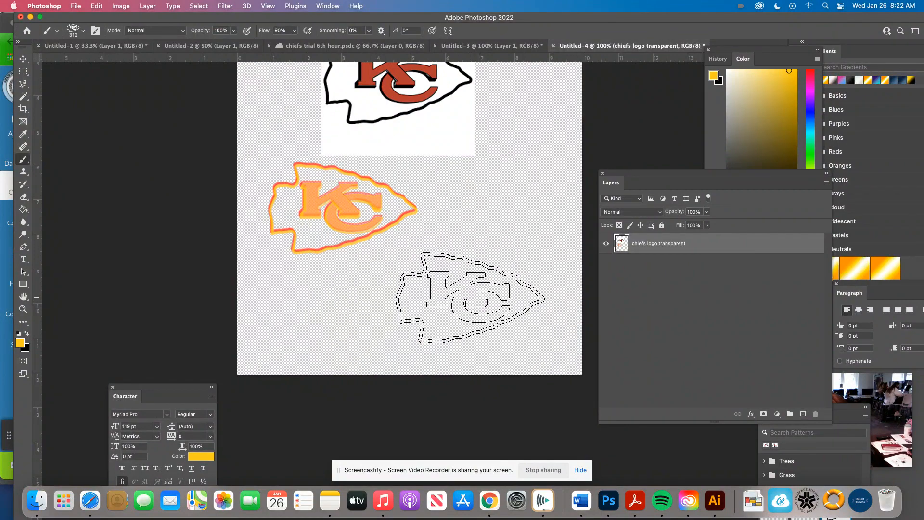
{"action": "key", "text": "bracketright"}
{"action": "key", "text": "bracketright"}
{"action": "key", "text": "bracketright"}
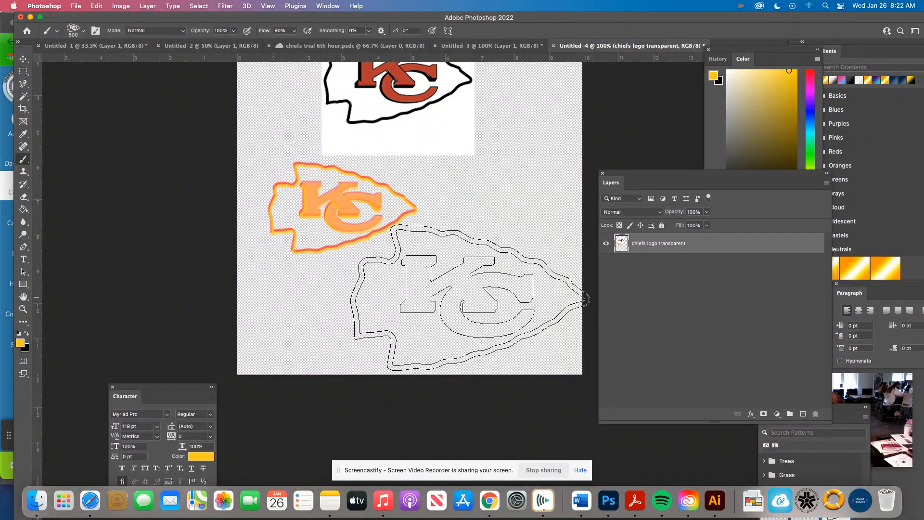
{"action": "key", "text": "bracketright"}
{"action": "key", "text": "bracketright"}
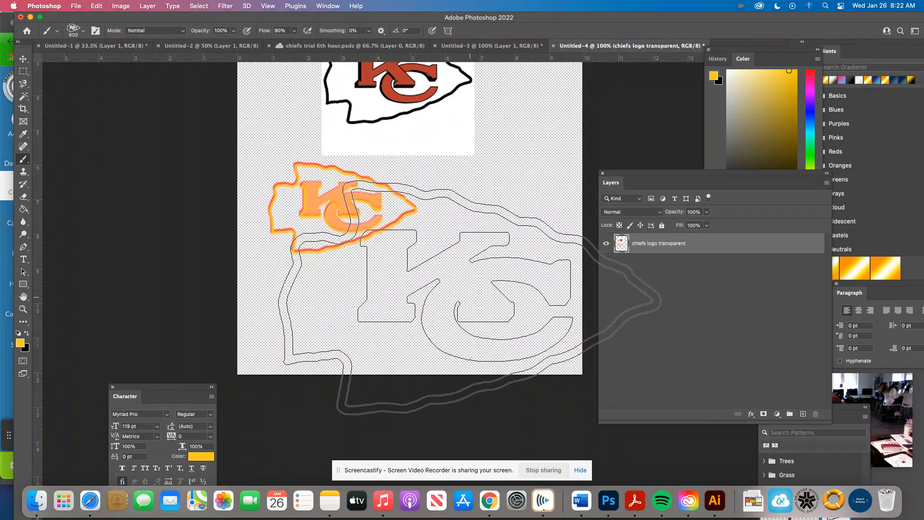
Step: Reduce the brush size to 150 px and stamp a row of five gold logos along the canvas's bottom edge
{"action": "key", "text": "bracketleft"}
{"action": "key", "text": "bracketleft"}
{"action": "key", "text": "bracketleft"}
{"action": "key", "text": "bracketleft"}
{"action": "key", "text": "bracketleft"}
{"action": "key", "text": "bracketleft"}
{"action": "key", "text": "bracketleft"}
{"action": "key", "text": "bracketleft"}
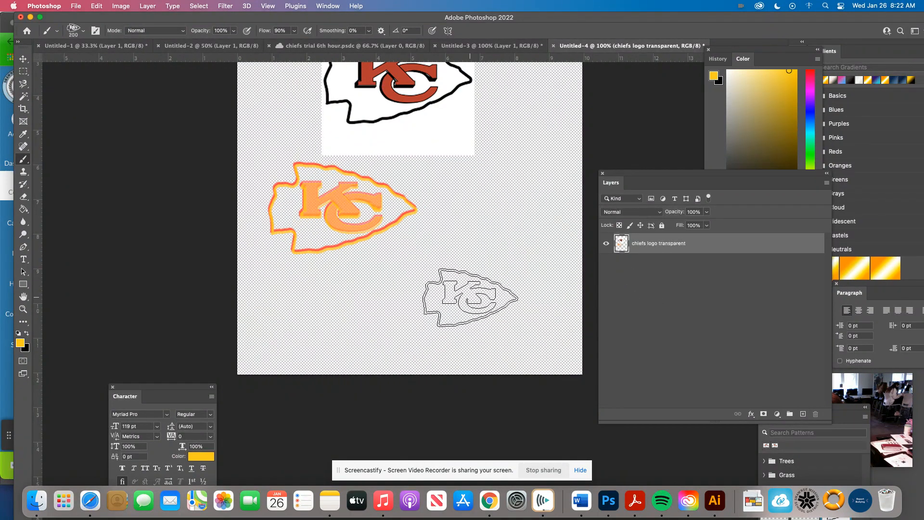
{"action": "key", "text": "bracketleft"}
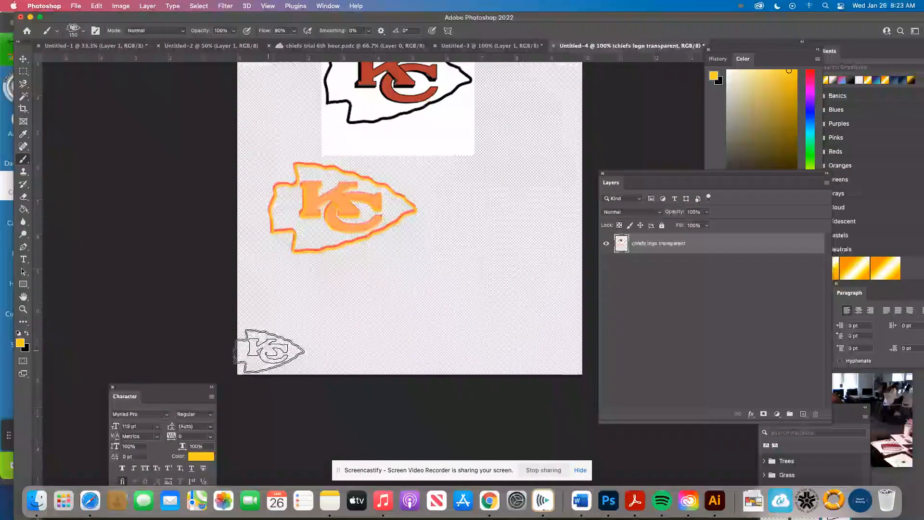
{"action": "left_click", "coordinate": [255, 353]}
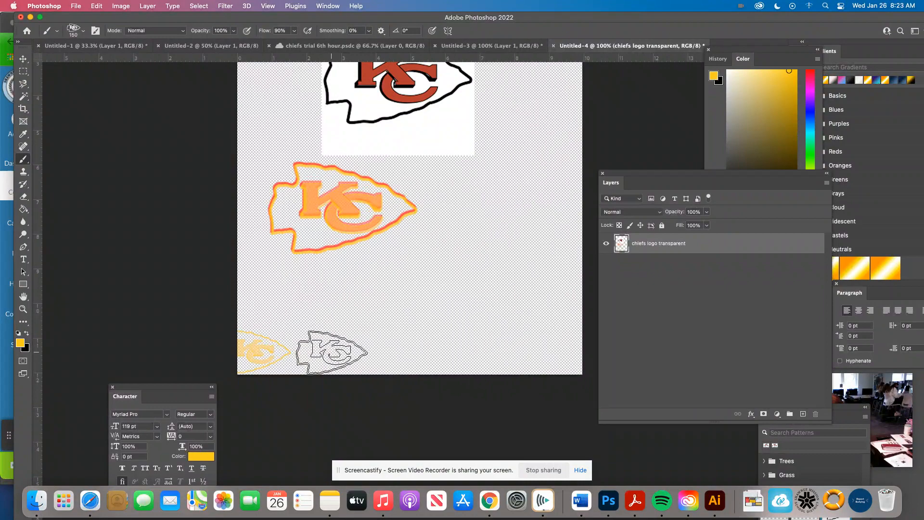
{"action": "left_click", "coordinate": [332, 354]}
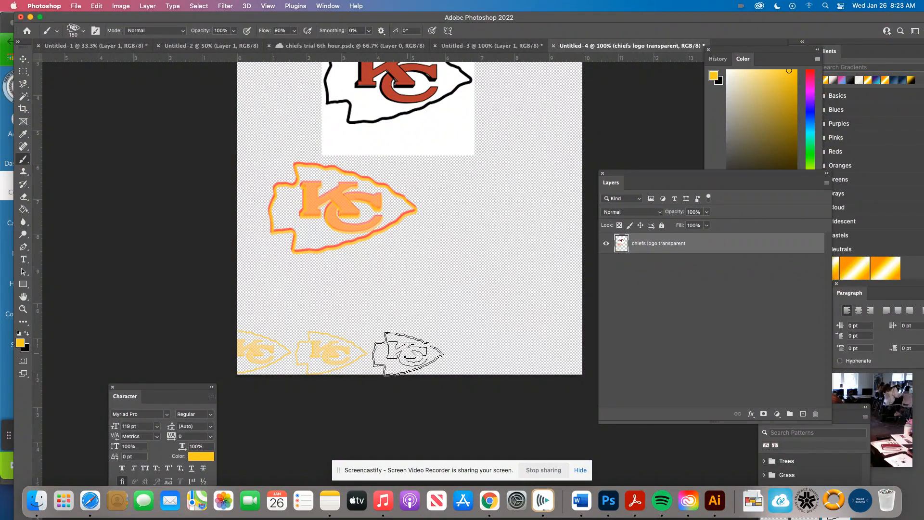
{"action": "left_click", "coordinate": [408, 353]}
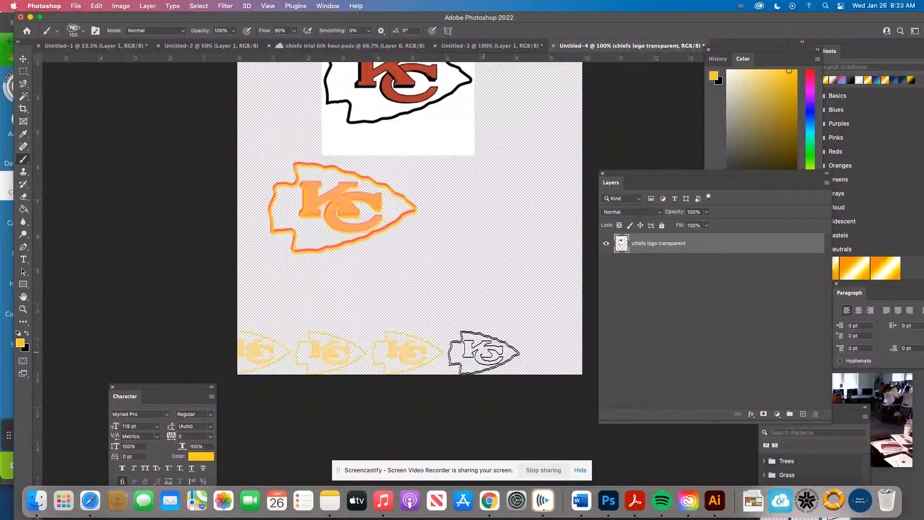
{"action": "left_click", "coordinate": [554, 353]}
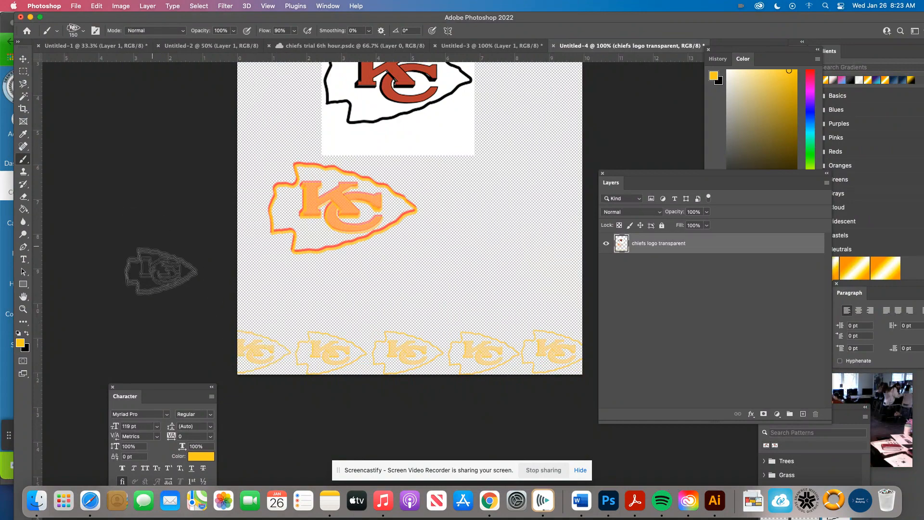
Step: Change the foreground color from gold to pure red, ff0000
{"action": "left_click", "coordinate": [20, 342]}
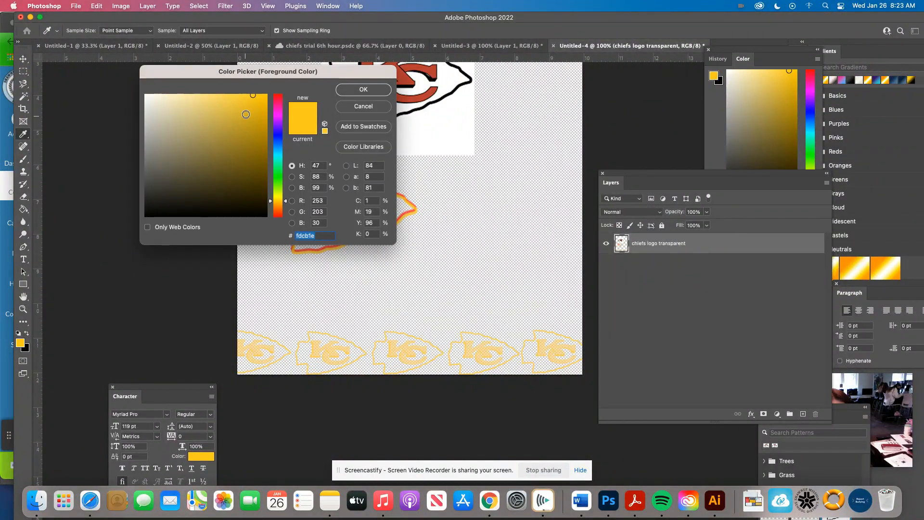
{"action": "left_click", "coordinate": [279, 95]}
{"action": "left_click", "coordinate": [267, 94]}
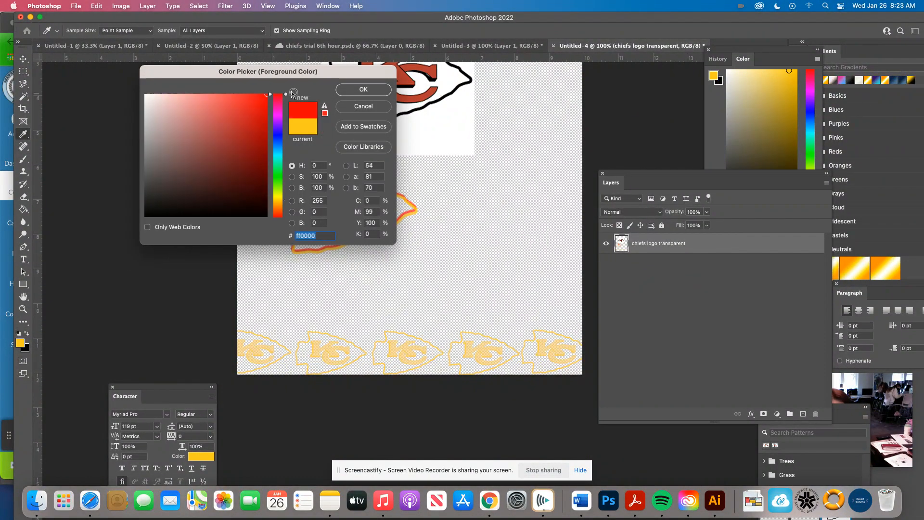
{"action": "left_click", "coordinate": [341, 95]}
Step: Reduce the brush size to 50 px and stamp four small red logos above the gaps between the gold ones
{"action": "key", "text": "bracketleft"}
{"action": "key", "text": "bracketleft"}
{"action": "key", "text": "bracketleft"}
{"action": "key", "text": "bracketleft"}
{"action": "key", "text": "bracketleft"}
{"action": "key", "text": "bracketleft"}
{"action": "key", "text": "bracketleft"}
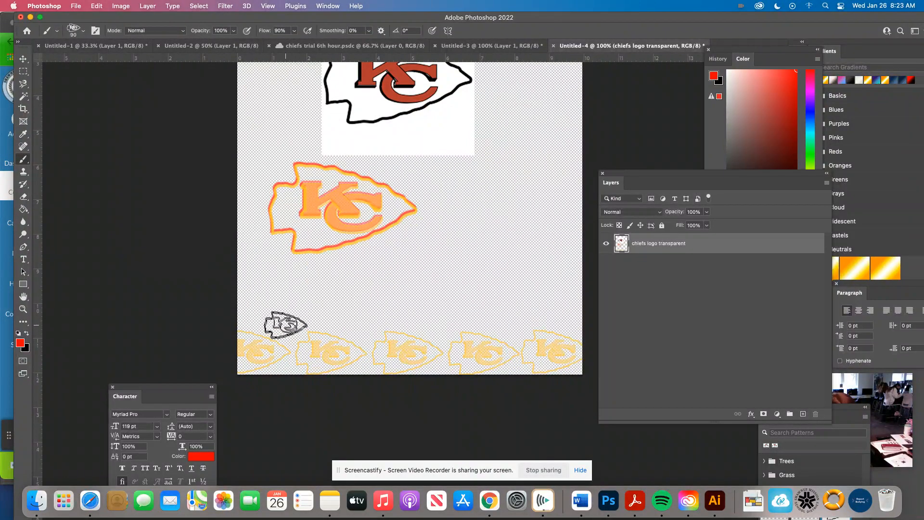
{"action": "left_click", "coordinate": [289, 332]}
{"action": "left_click", "coordinate": [370, 336]}
{"action": "left_click", "coordinate": [443, 333]}
{"action": "left_click", "coordinate": [516, 334]}
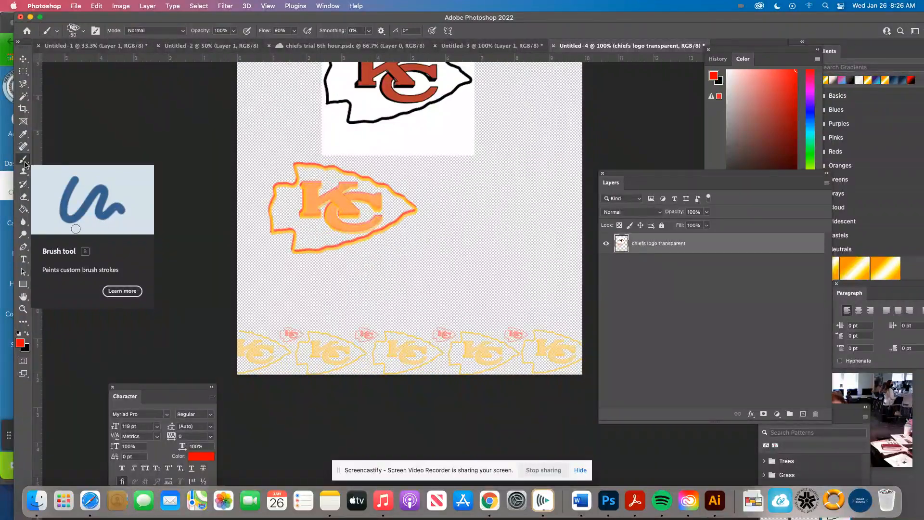
Step: Show the brush settings beside the artwork and enable Shape Dynamics and Scattering for the Chiefs brush
{"action": "left_click", "coordinate": [95, 32]}
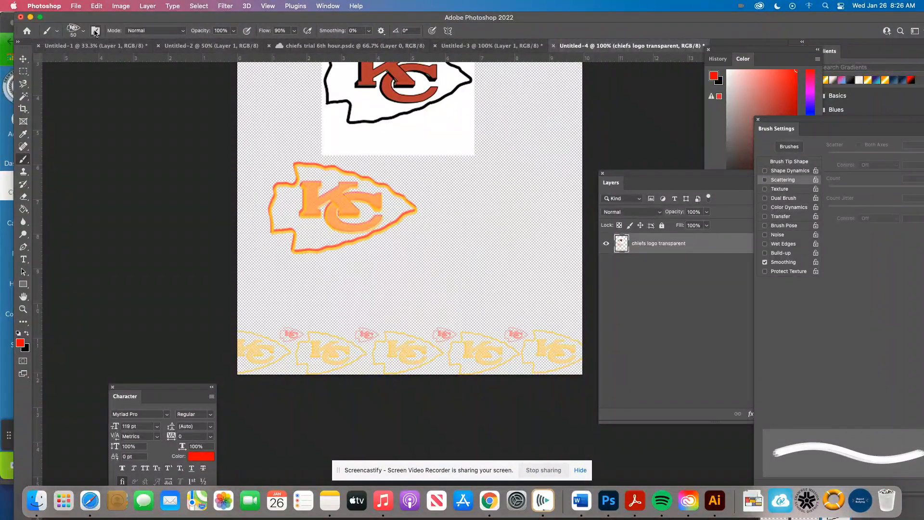
{"action": "mouse_move", "coordinate": [759, 129]}
{"action": "left_mouse_down"}
{"action": "mouse_move", "coordinate": [775, 133]}
{"action": "mouse_move", "coordinate": [647, 130]}
{"action": "mouse_move", "coordinate": [537, 110]}
{"action": "left_mouse_up"}
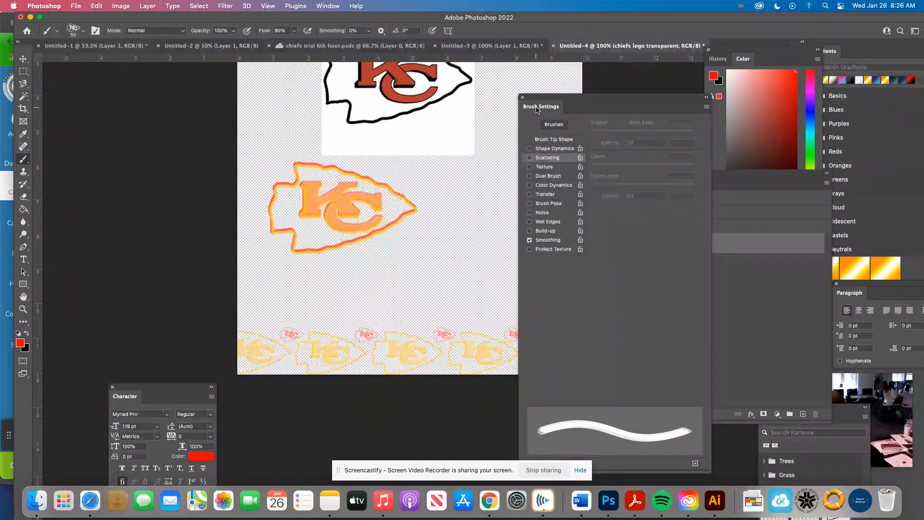
{"action": "left_click", "coordinate": [549, 149]}
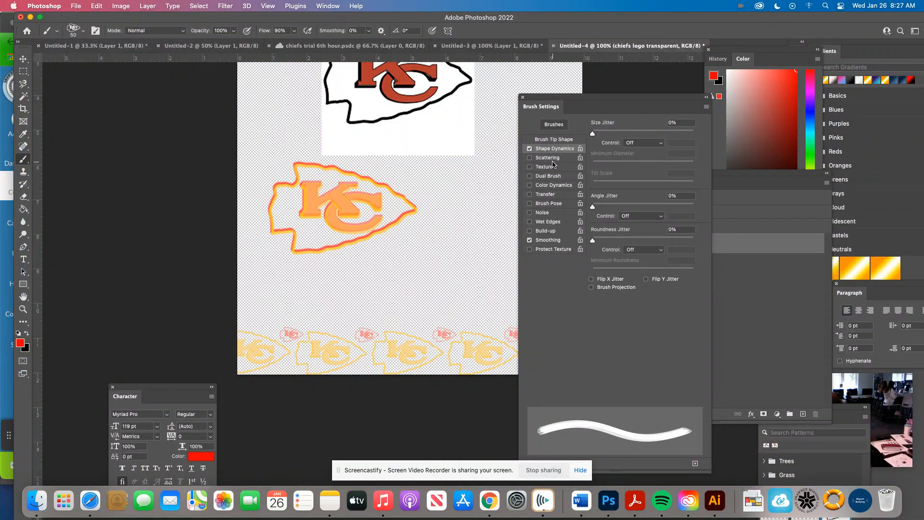
{"action": "left_click", "coordinate": [548, 158]}
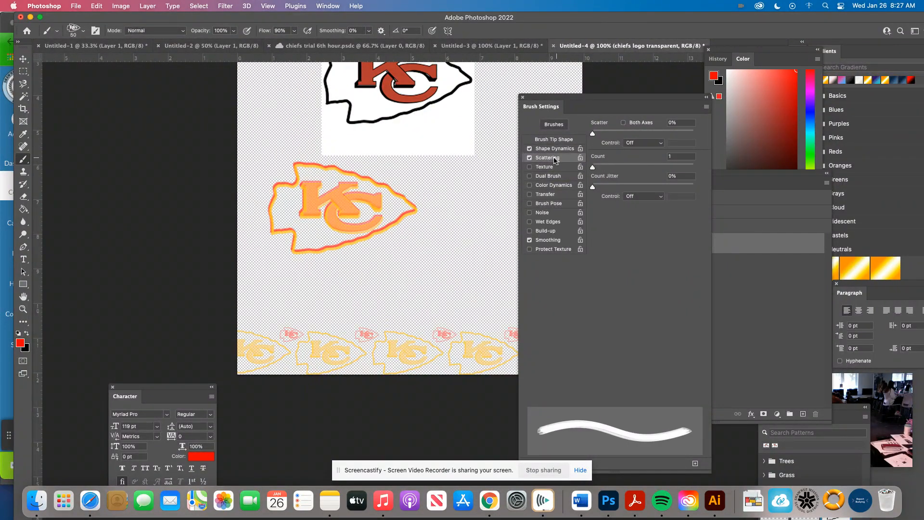
Step: Set the Chiefs brush's Scatter to 690%, Count Jitter to 8% and Size Jitter to 29%, and turn on Noise
{"action": "left_click", "coordinate": [530, 149]}
{"action": "left_click_drag", "start_coordinate": [593, 134], "coordinate": [662, 145]}
{"action": "left_click_drag", "start_coordinate": [595, 167], "coordinate": [600, 188]}
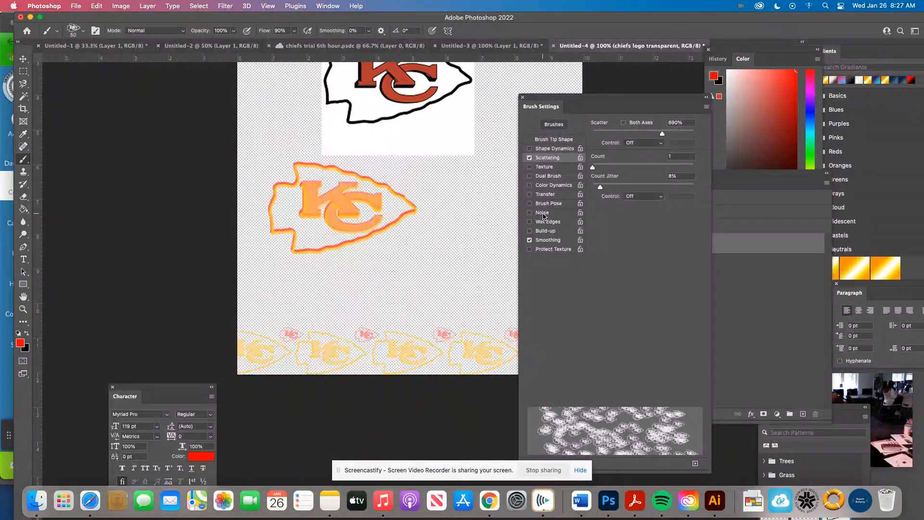
{"action": "left_click", "coordinate": [555, 149]}
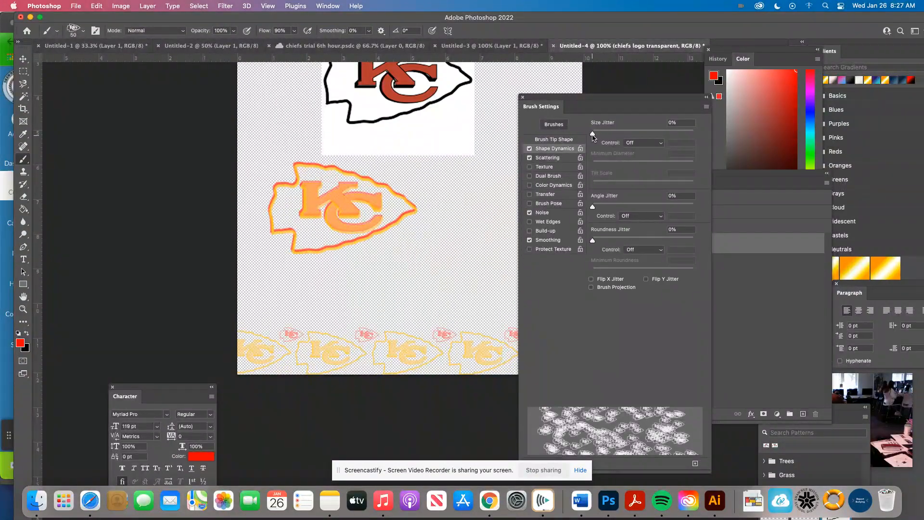
{"action": "left_click_drag", "start_coordinate": [594, 135], "coordinate": [622, 142]}
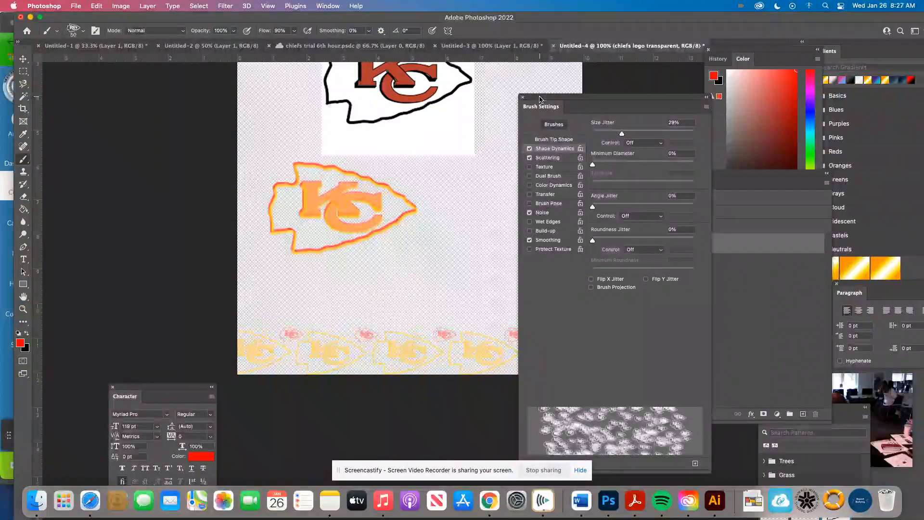
Step: Paint scattered red logos across the canvas's lower area and down its right edge, with the brush settings moved off the artwork
{"action": "left_click_drag", "start_coordinate": [547, 115], "coordinate": [674, 110]}
{"action": "mouse_move", "coordinate": [466, 193]}
{"action": "left_mouse_down"}
{"action": "mouse_move", "coordinate": [481, 231]}
{"action": "mouse_move", "coordinate": [298, 270]}
{"action": "mouse_move", "coordinate": [326, 332]}
{"action": "left_mouse_up"}
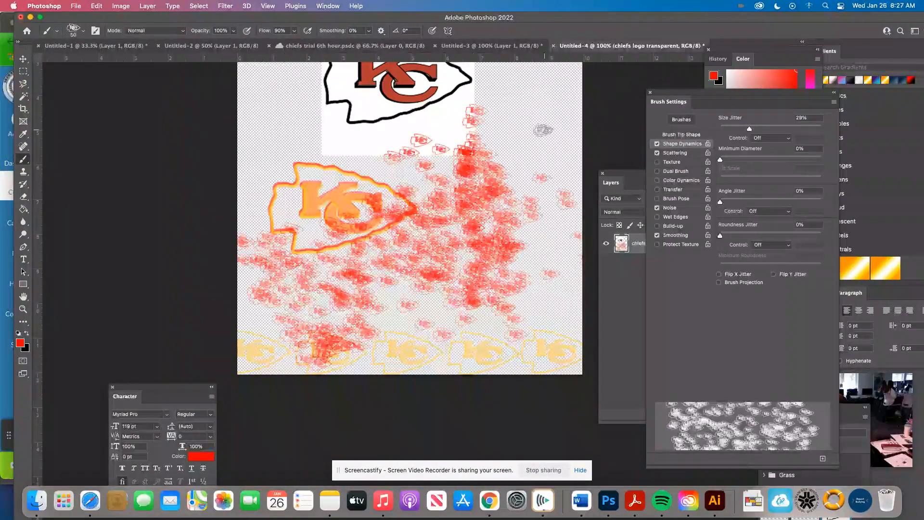
{"action": "mouse_move", "coordinate": [532, 93]}
{"action": "left_mouse_down"}
{"action": "mouse_move", "coordinate": [562, 235]}
{"action": "mouse_move", "coordinate": [544, 288]}
{"action": "left_mouse_up"}
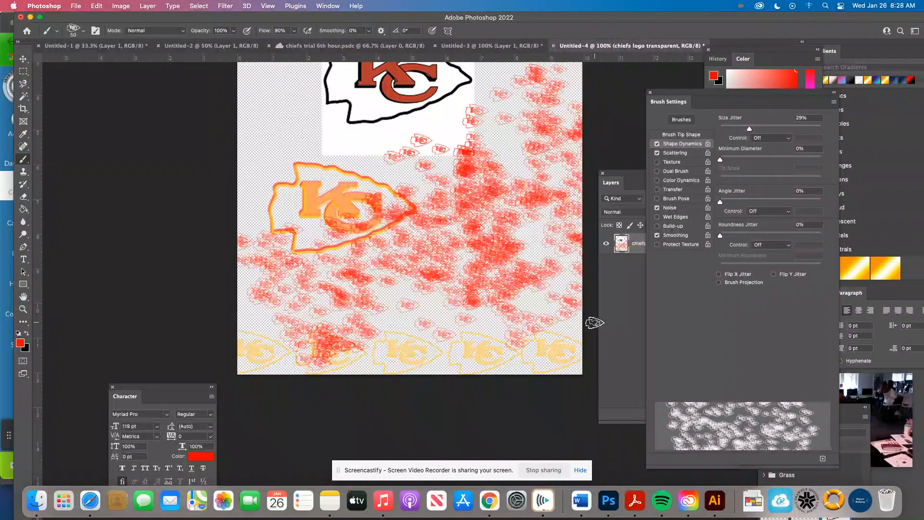
Step: Undo the scattered red logo strokes
{"action": "key", "text": "super+z"}
{"action": "key", "text": "super+z"}
{"action": "key", "text": "super+z"}
{"action": "key", "text": "super+z"}
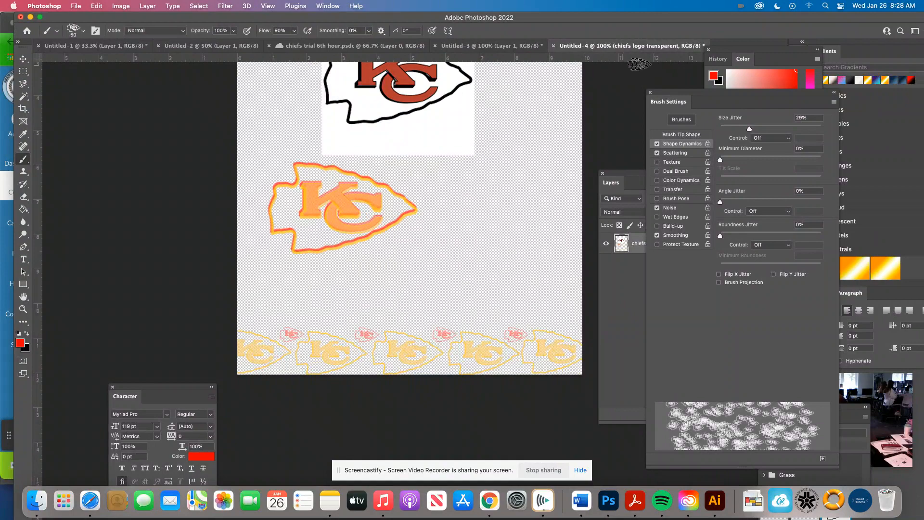
{"action": "left_click", "coordinate": [651, 92]}
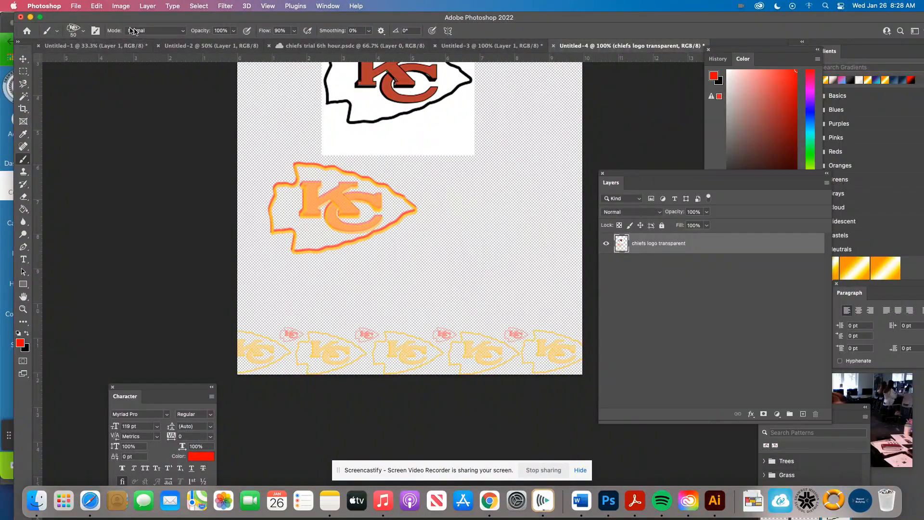
{"action": "left_click", "coordinate": [96, 31]}
{"action": "mouse_move", "coordinate": [684, 101]}
{"action": "left_mouse_down"}
{"action": "mouse_move", "coordinate": [512, 92]}
{"action": "mouse_move", "coordinate": [517, 86]}
{"action": "left_mouse_up"}
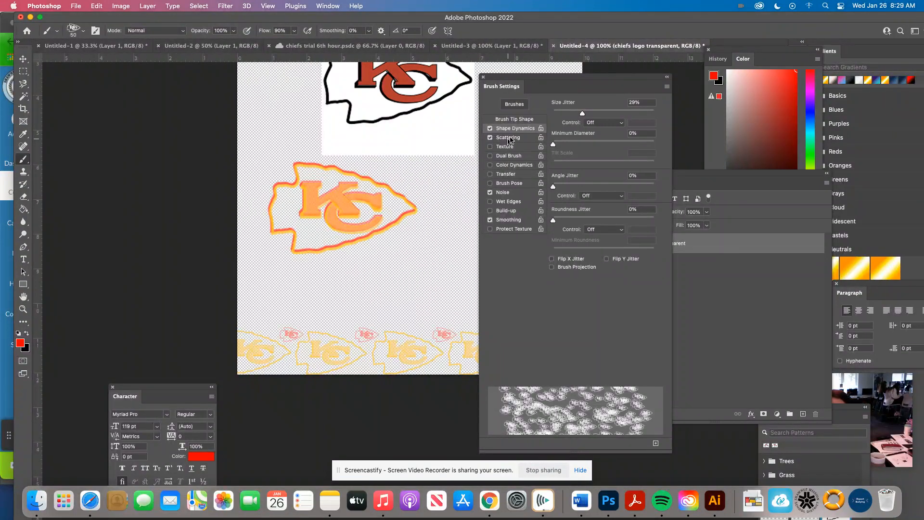
{"action": "left_click", "coordinate": [483, 76]}
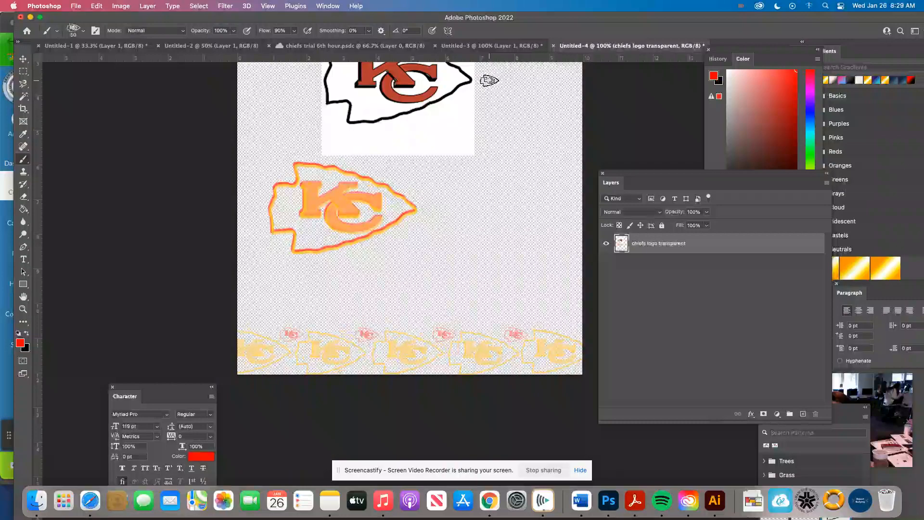
{"action": "left_click", "coordinate": [96, 32]}
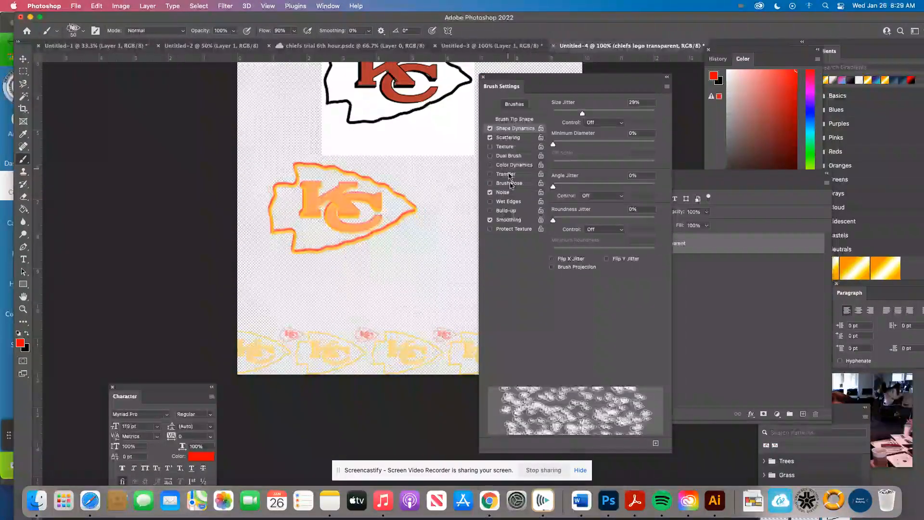
{"action": "left_click", "coordinate": [483, 80]}
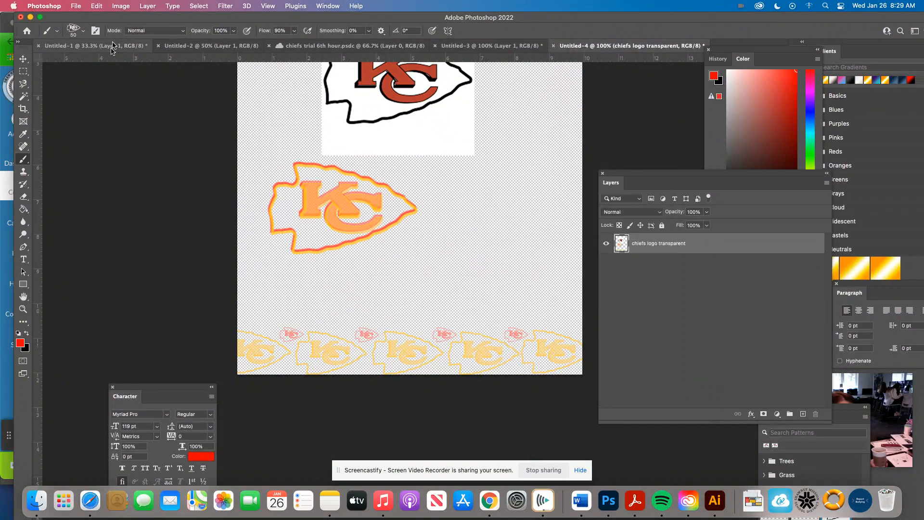
Step: Switch to the Soft Round brush from the General Brushes group
{"action": "left_click", "coordinate": [81, 33]}
{"action": "scroll", "coordinate": [48, 156], "scroll_direction": "up", "scroll_amount": 10}
{"action": "left_click", "coordinate": [49, 155]}
{"action": "left_click", "coordinate": [73, 179]}
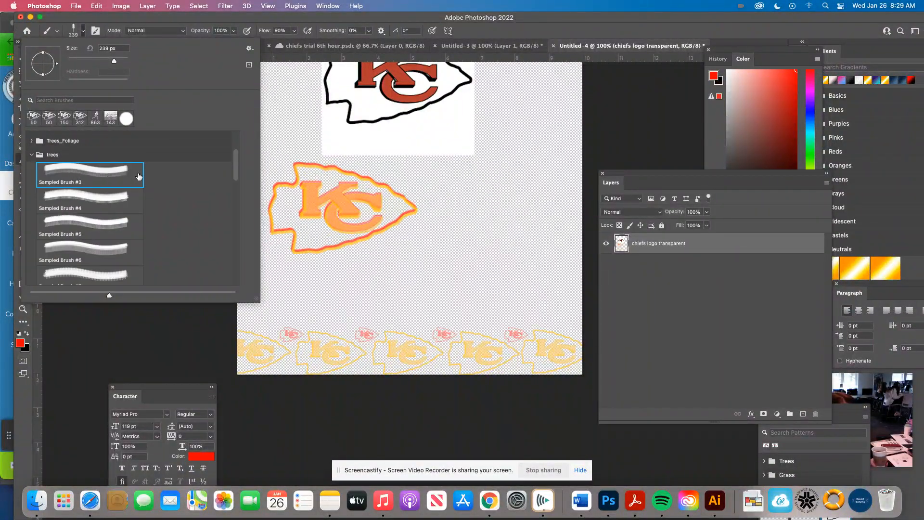
{"action": "scroll", "coordinate": [113, 183], "scroll_direction": "up", "scroll_amount": 5}
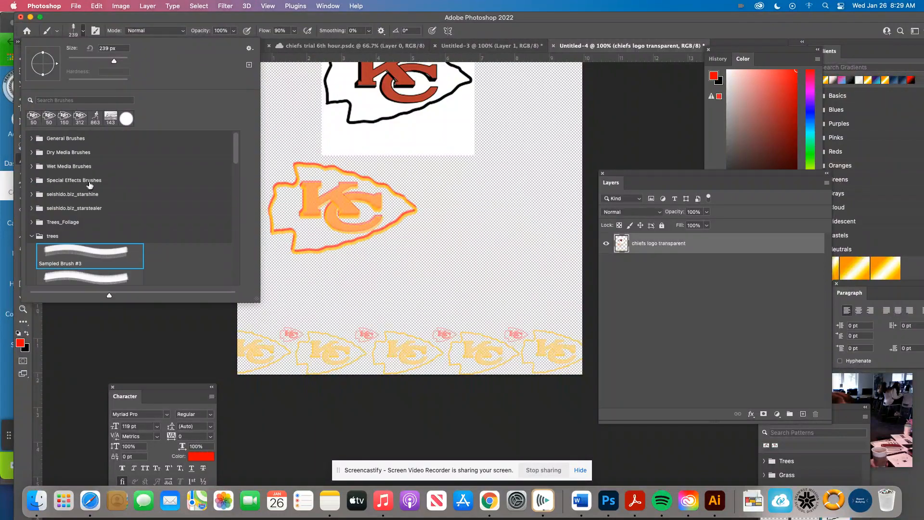
{"action": "left_click", "coordinate": [33, 139]}
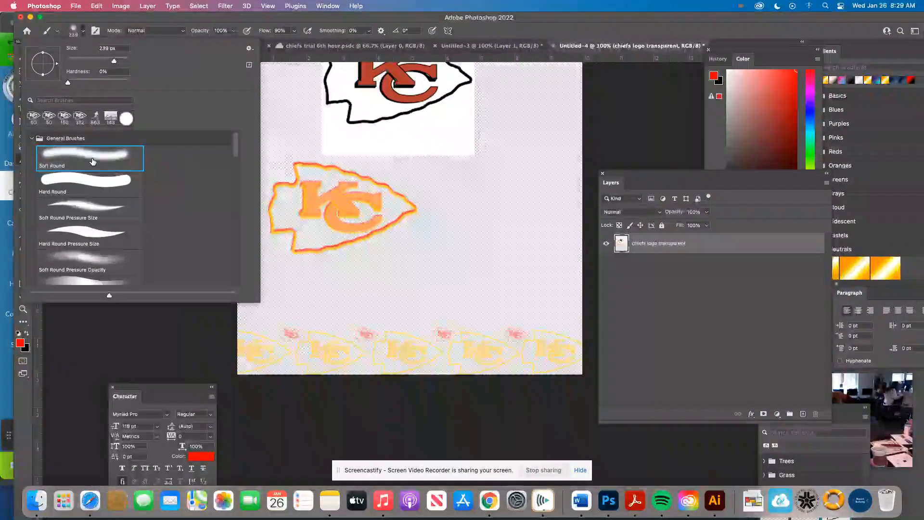
Step: Enable Shape Dynamics with a high Size Jitter for the Soft Round brush and set its Scatter to 714%
{"action": "left_click", "coordinate": [96, 33]}
{"action": "left_click", "coordinate": [96, 33]}
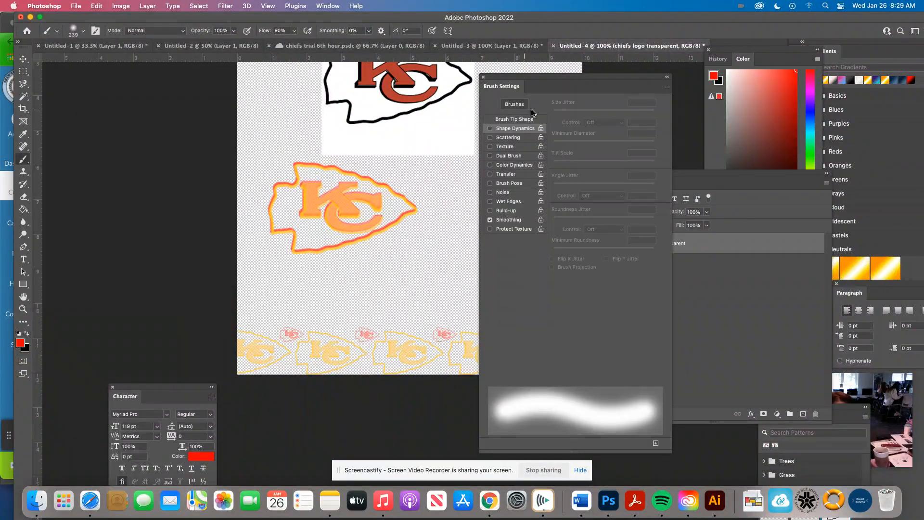
{"action": "left_click", "coordinate": [524, 128]}
{"action": "mouse_move", "coordinate": [553, 113]}
{"action": "left_mouse_down"}
{"action": "mouse_move", "coordinate": [599, 113]}
{"action": "mouse_move", "coordinate": [644, 136]}
{"action": "mouse_move", "coordinate": [598, 145]}
{"action": "mouse_move", "coordinate": [646, 155]}
{"action": "left_mouse_up"}
{"action": "left_click", "coordinate": [508, 138]}
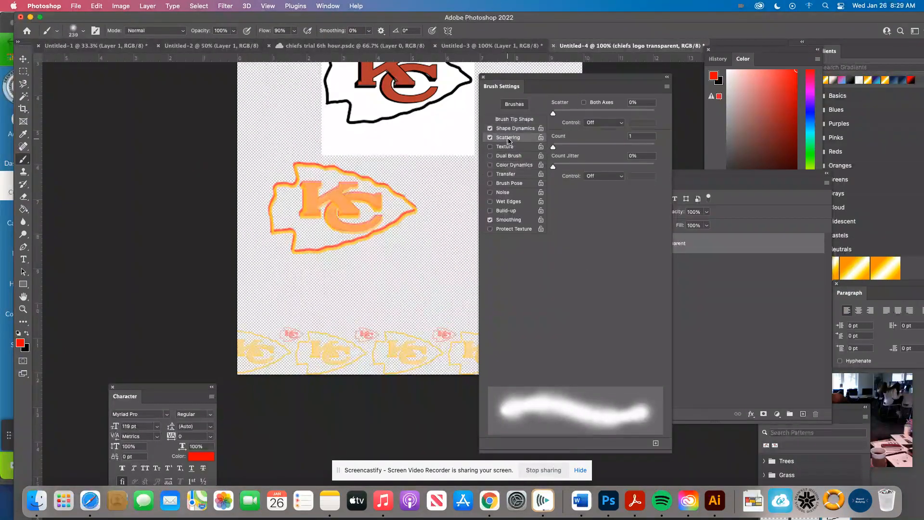
{"action": "left_click_drag", "start_coordinate": [553, 115], "coordinate": [626, 126]}
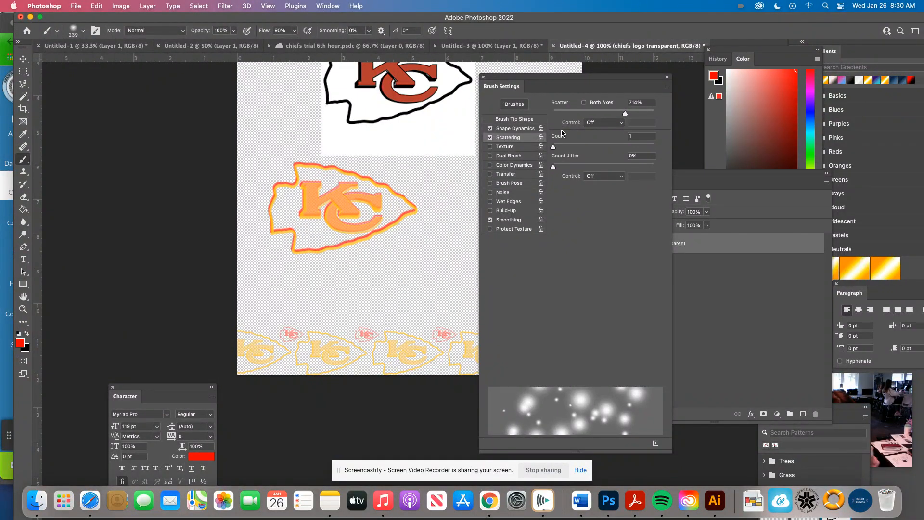
{"action": "left_click", "coordinate": [483, 77]}
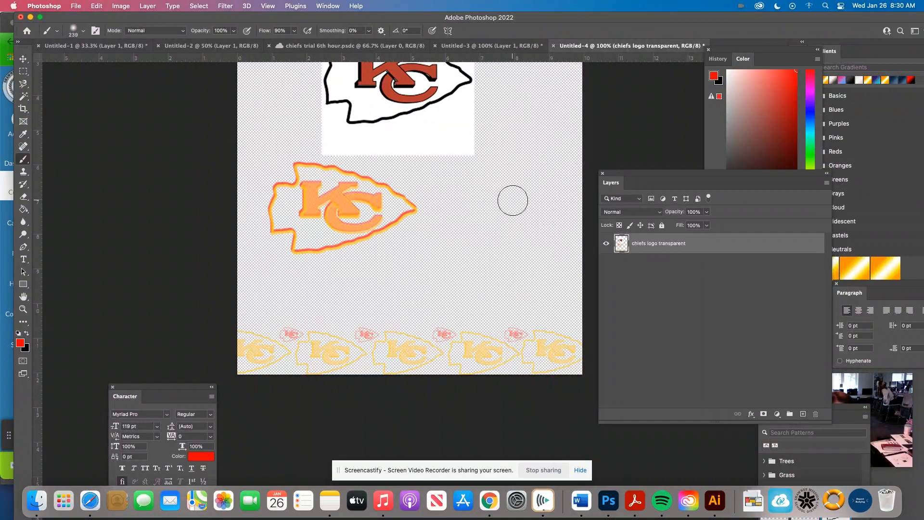
Step: Add a new empty layer above the chiefs logo transparent layer
{"action": "left_click", "coordinate": [801, 413]}
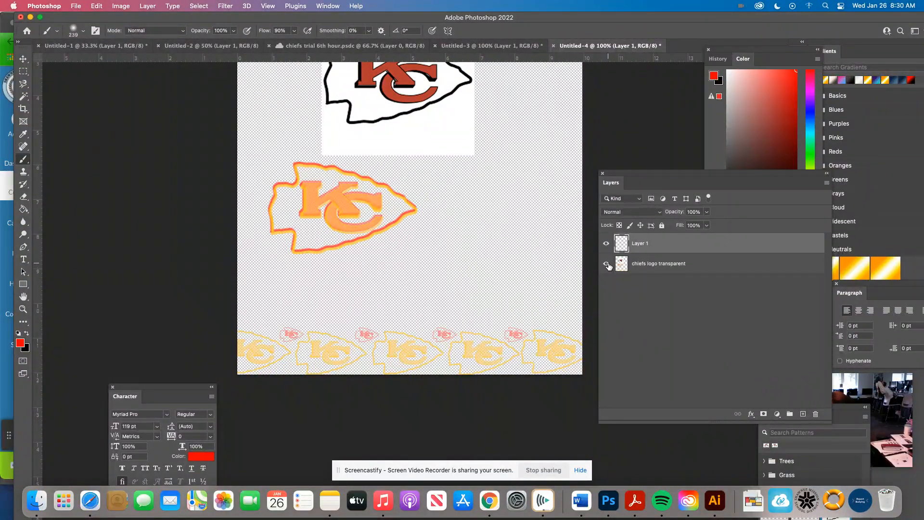
{"action": "left_click_drag", "start_coordinate": [631, 179], "coordinate": [556, 138]}
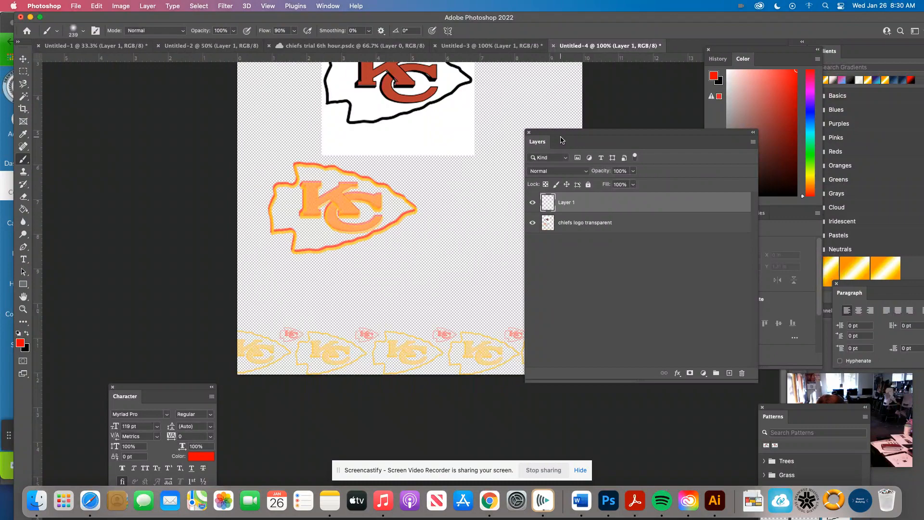
{"action": "left_click", "coordinate": [148, 6]}
{"action": "mouse_move", "coordinate": [155, 21]}
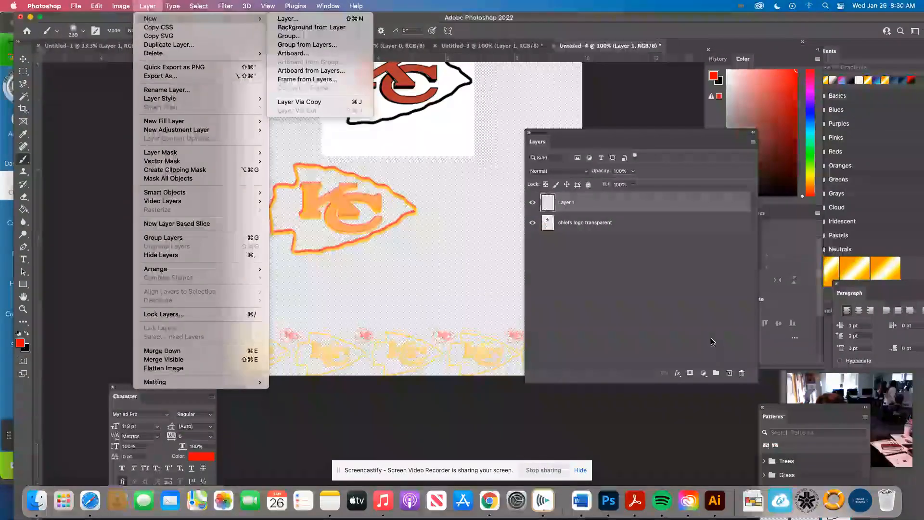
{"action": "left_click", "coordinate": [730, 375]}
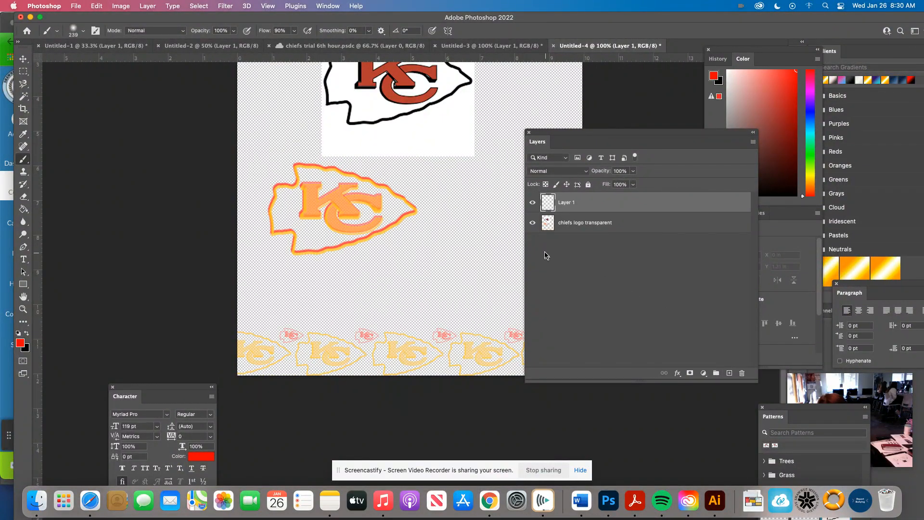
Step: Hide the chiefs logo transparent layer, leaving only the new empty layer shown
{"action": "left_click", "coordinate": [532, 223]}
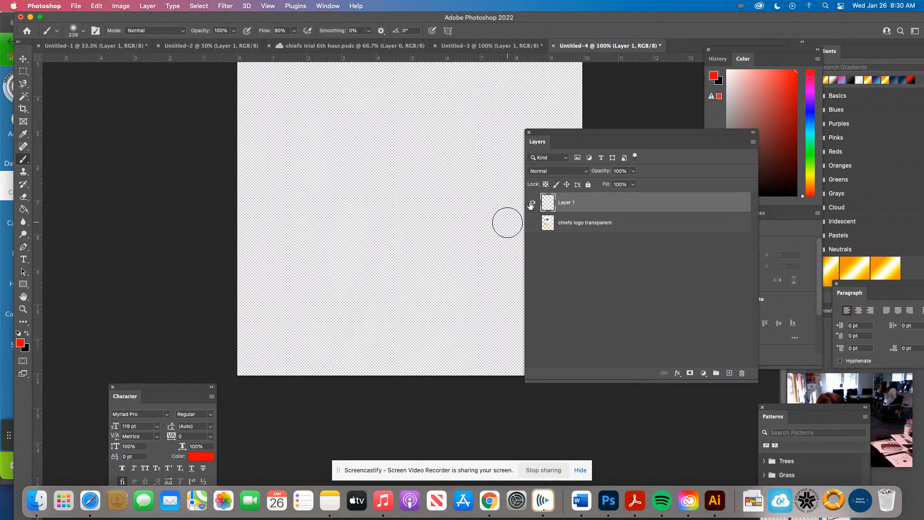
{"action": "left_click_drag", "start_coordinate": [547, 131], "coordinate": [689, 136]}
{"action": "scroll", "coordinate": [526, 243], "scroll_direction": "up", "scroll_amount": 5}
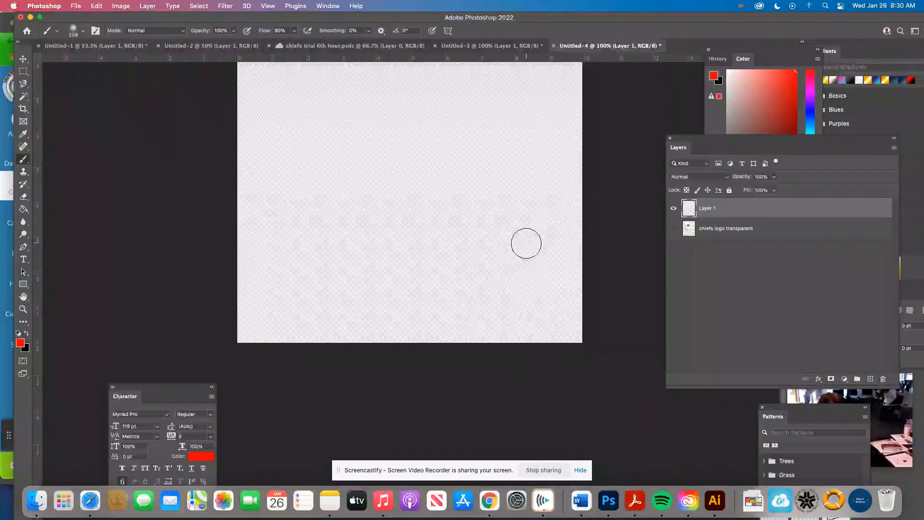
{"action": "scroll", "coordinate": [526, 243], "scroll_direction": "down", "scroll_amount": 5}
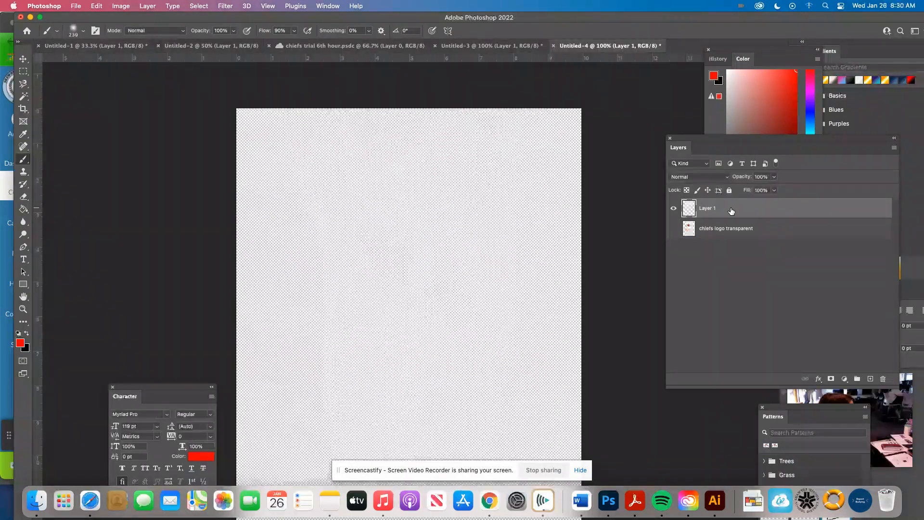
{"action": "left_click", "coordinate": [673, 229]}
{"action": "left_click", "coordinate": [673, 229]}
{"action": "left_click", "coordinate": [673, 229]}
{"action": "left_click", "coordinate": [673, 228]}
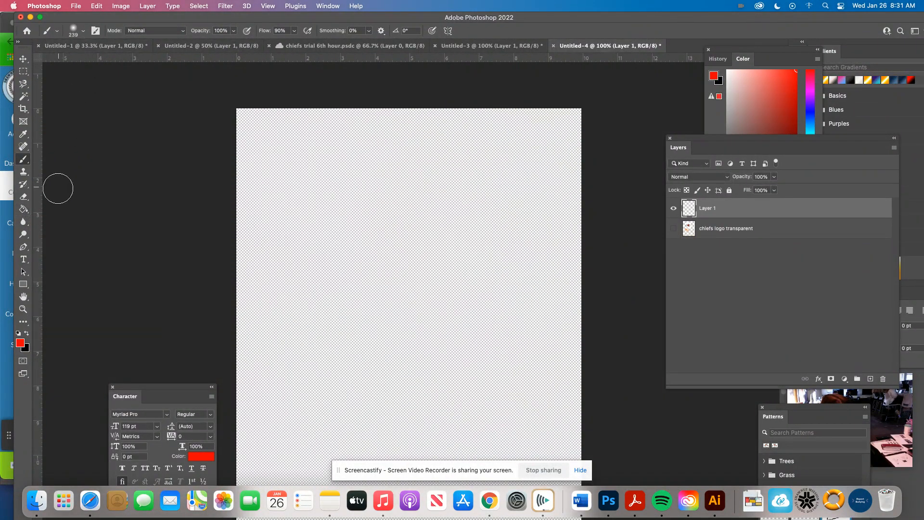
Step: Start a Fill on Layer 1 with Pattern as its contents and show the custom pattern choices
{"action": "left_click", "coordinate": [24, 212]}
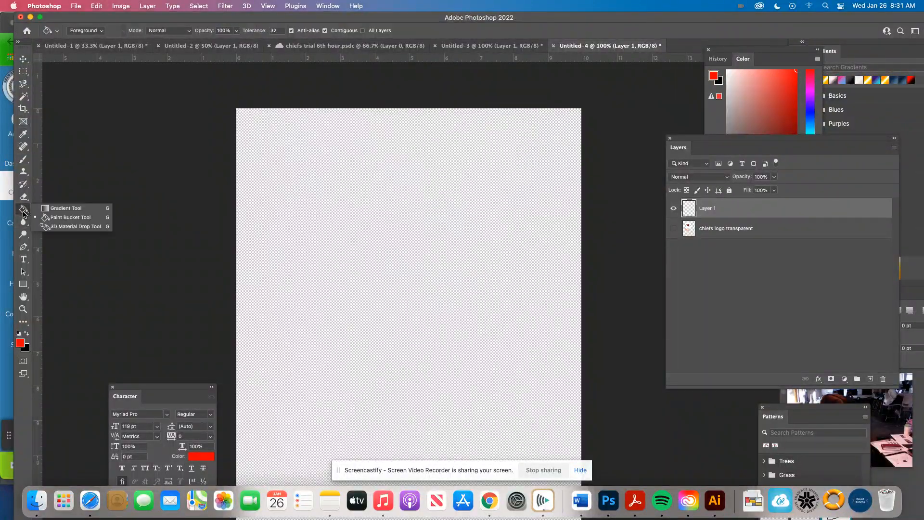
{"action": "left_click", "coordinate": [96, 6]}
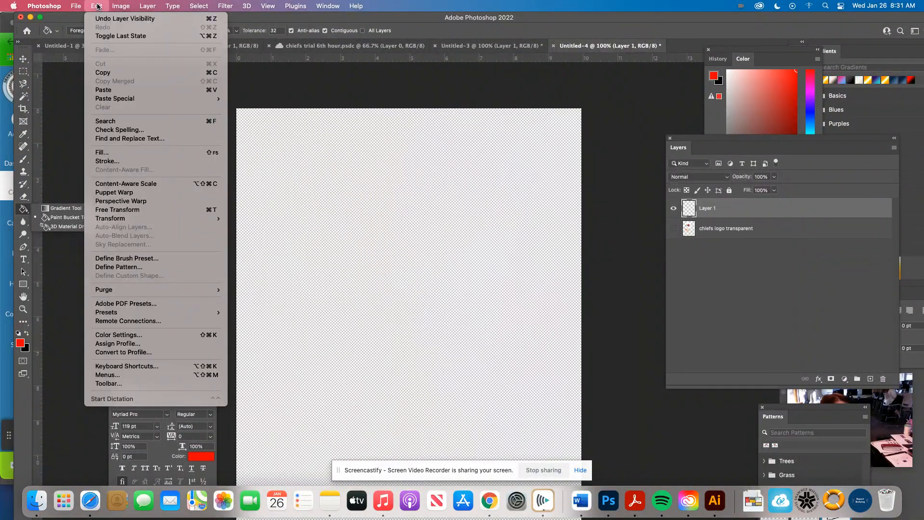
{"action": "left_click", "coordinate": [103, 152]}
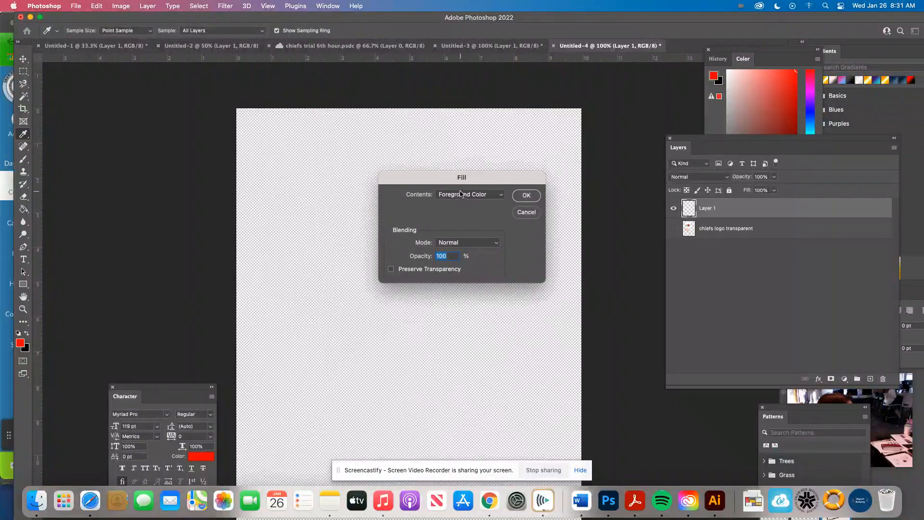
{"action": "left_click", "coordinate": [481, 194]}
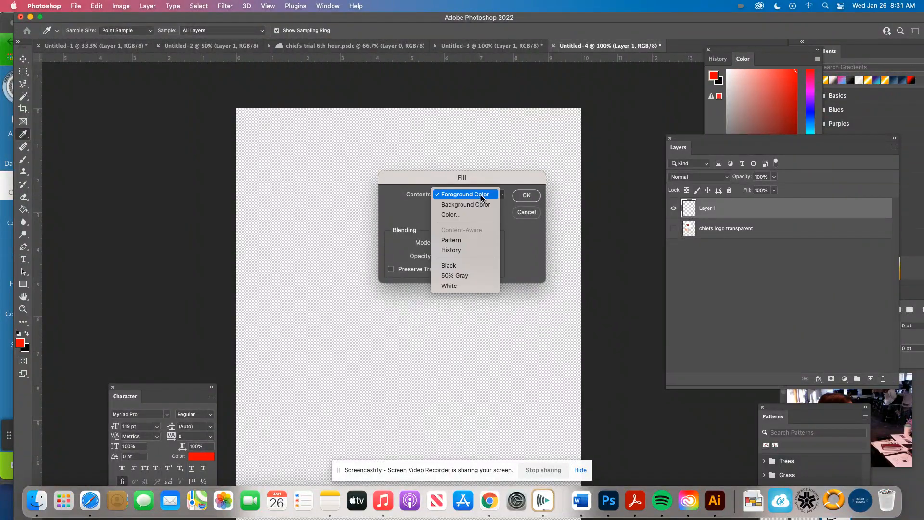
{"action": "left_click", "coordinate": [467, 239]}
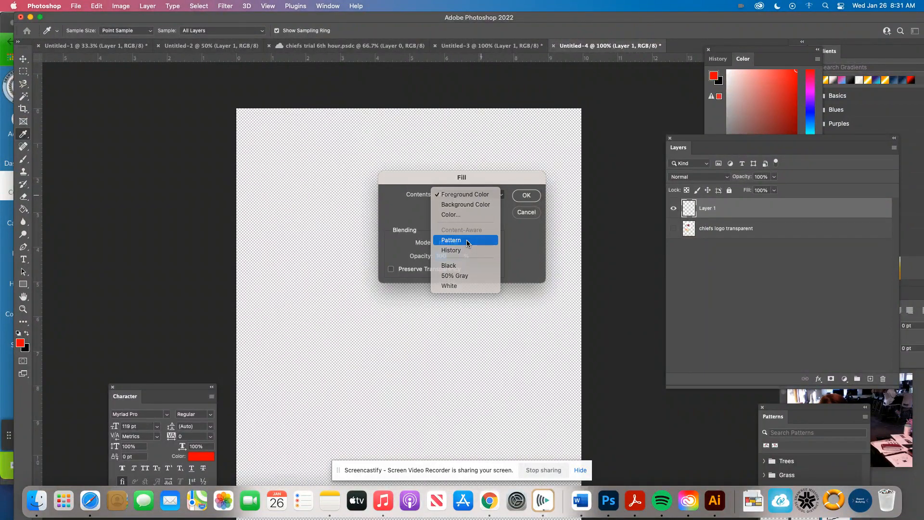
{"action": "left_click", "coordinate": [452, 240]}
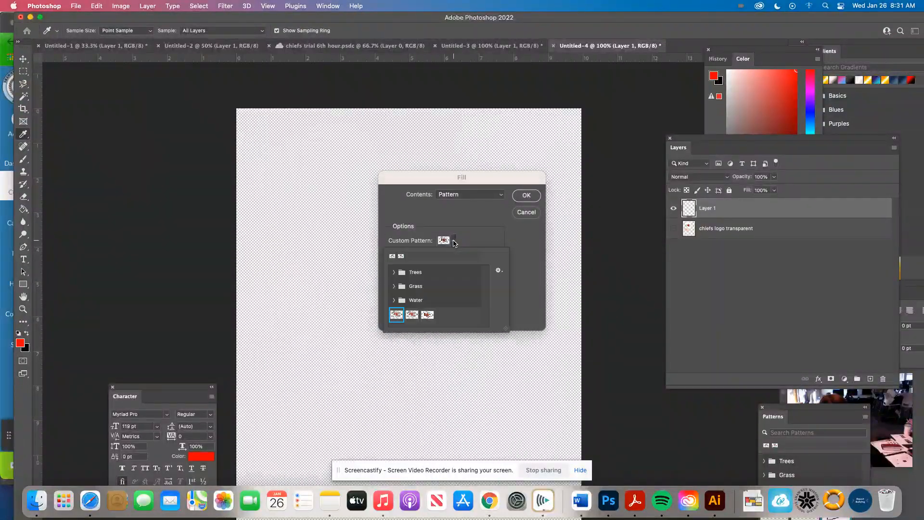
{"action": "right_click", "coordinate": [411, 317]}
{"action": "left_click", "coordinate": [430, 317]}
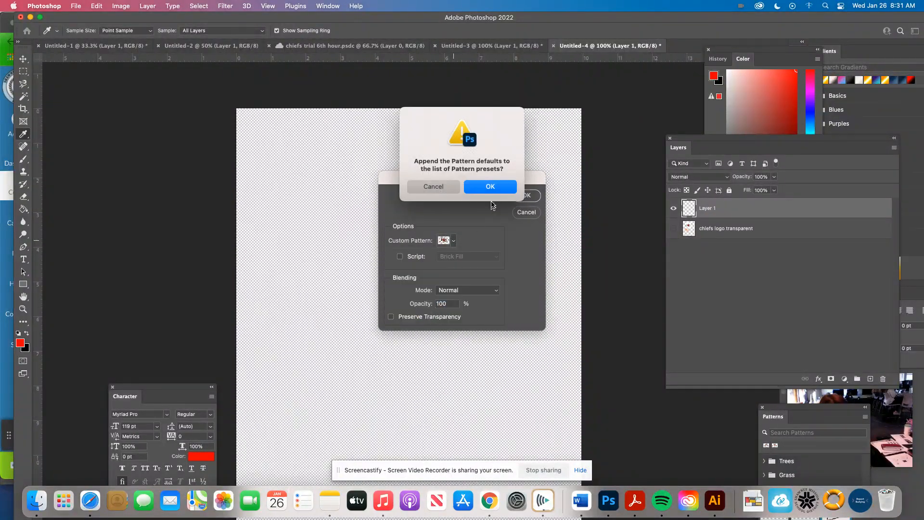
{"action": "left_click", "coordinate": [435, 187]}
Step: Try filling Layer 1 with the third custom pattern, the small tiled Chiefs logo, and undo the fill
{"action": "left_click", "coordinate": [454, 242]}
{"action": "left_click", "coordinate": [428, 314]}
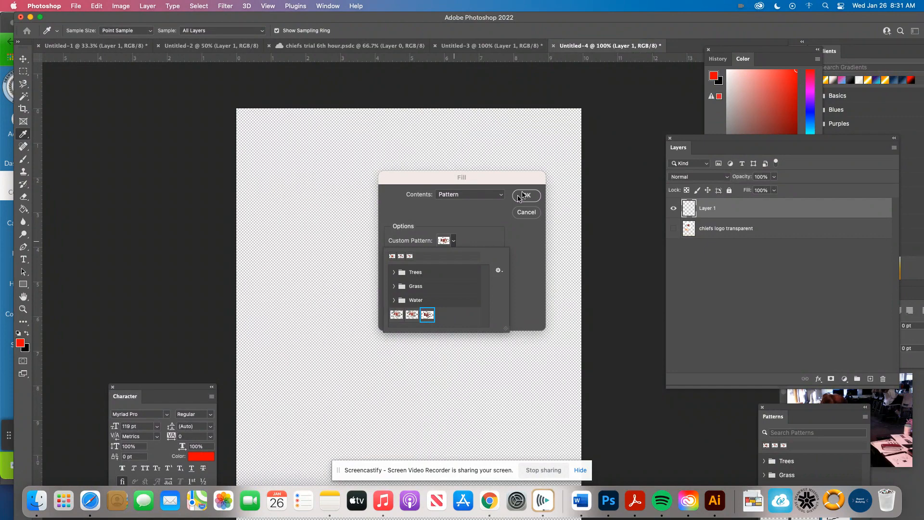
{"action": "left_click", "coordinate": [491, 230]}
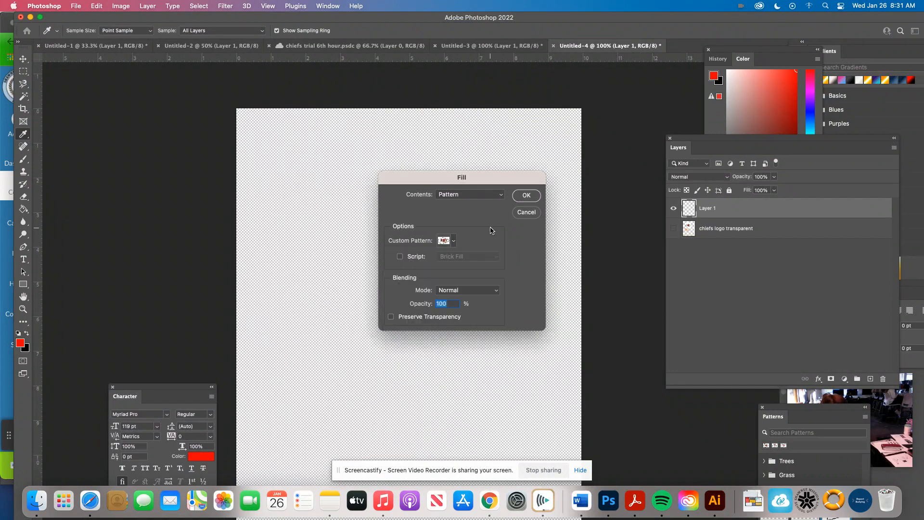
{"action": "left_click", "coordinate": [525, 196]}
{"action": "key", "text": "g"}
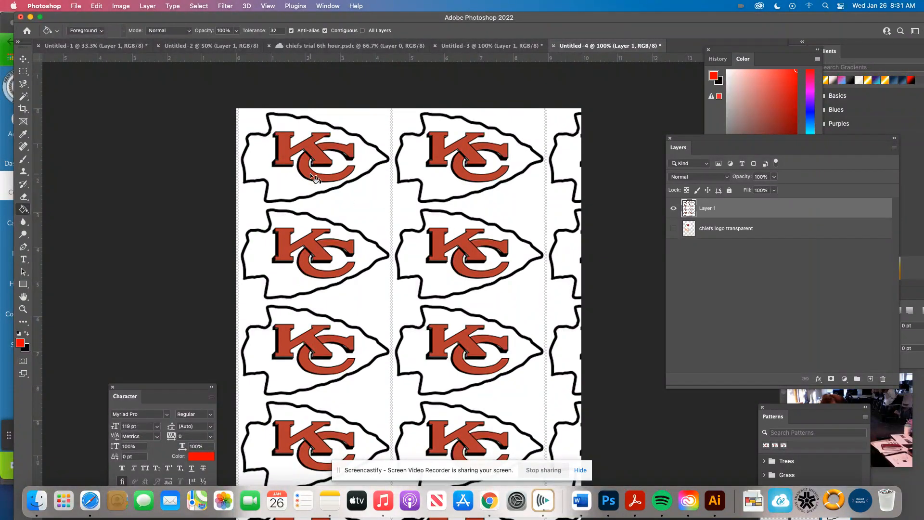
{"action": "key", "text": "super+z"}
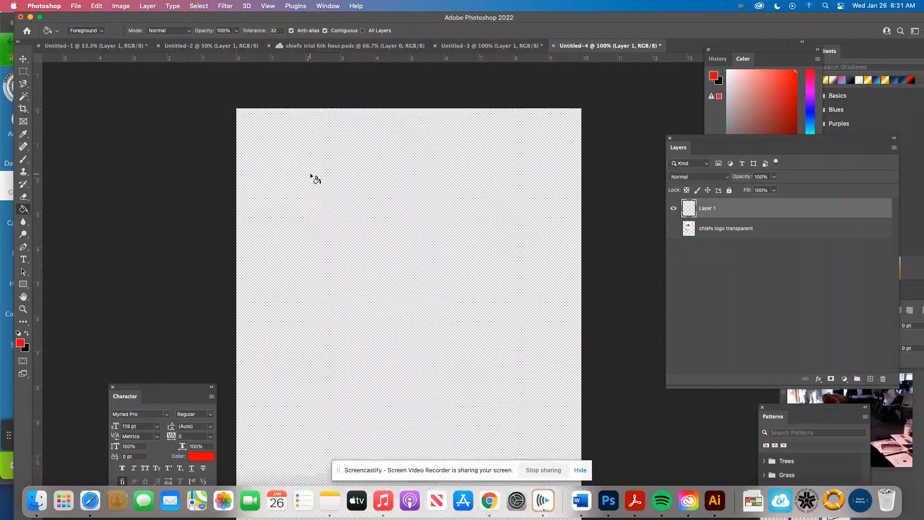
Step: Fill Layer 1 with the second custom pattern, the large Chiefs logo, in Normal mode at 100% opacity
{"action": "left_click", "coordinate": [76, 7]}
{"action": "mouse_move", "coordinate": [94, 8]}
{"action": "left_click", "coordinate": [117, 150]}
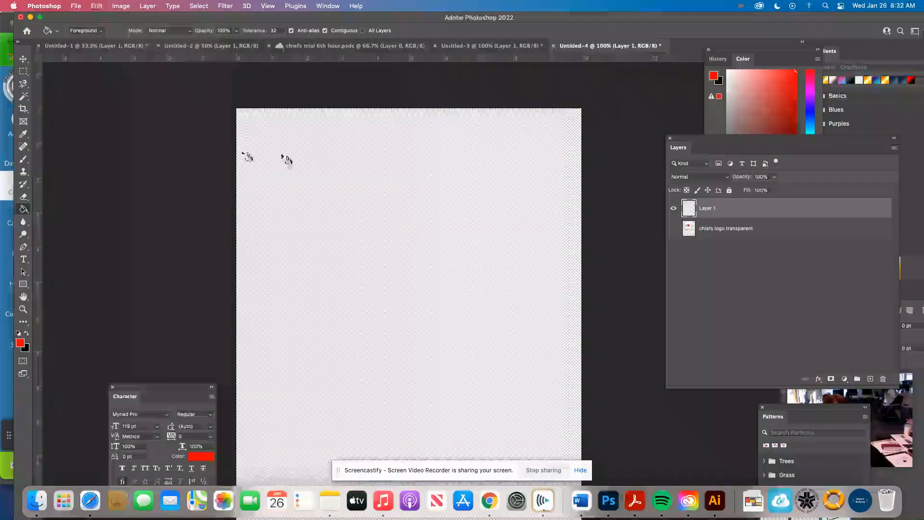
{"action": "left_click", "coordinate": [453, 241]}
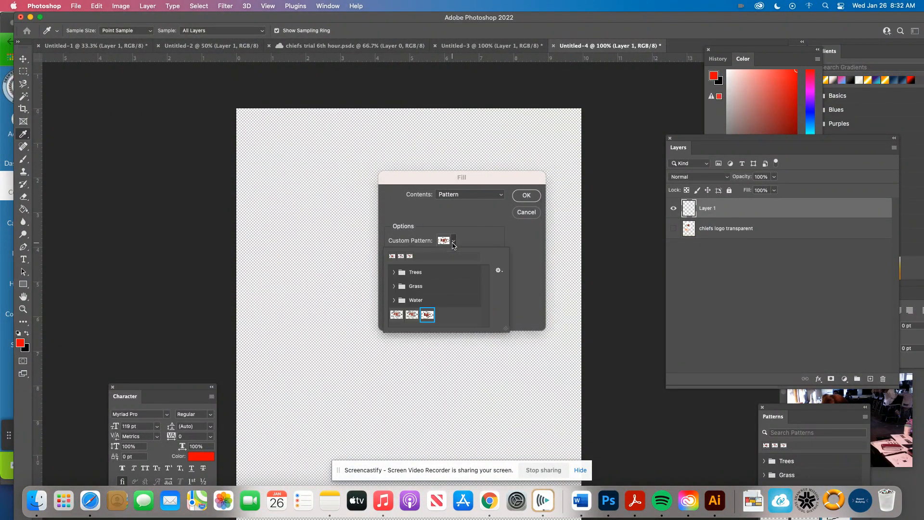
{"action": "left_click", "coordinate": [412, 315]}
{"action": "left_click", "coordinate": [499, 271]}
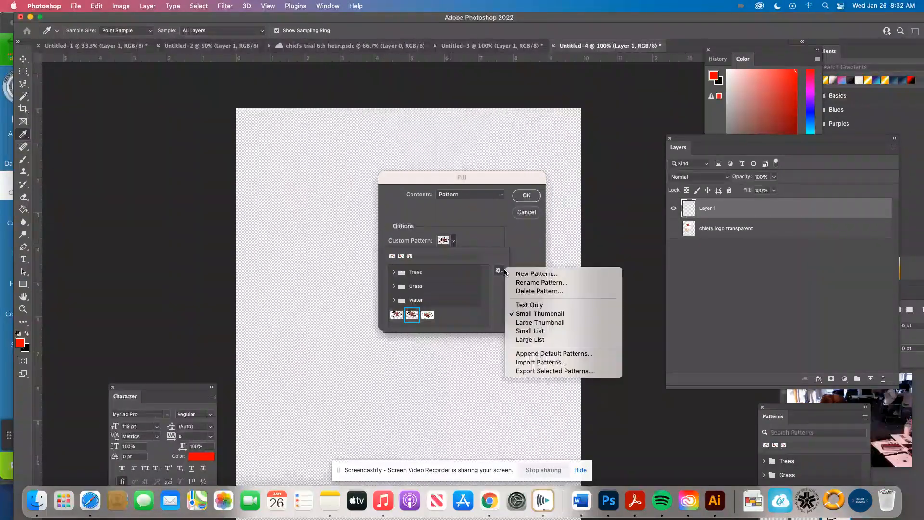
{"action": "left_click", "coordinate": [524, 250]}
{"action": "left_click", "coordinate": [524, 248]}
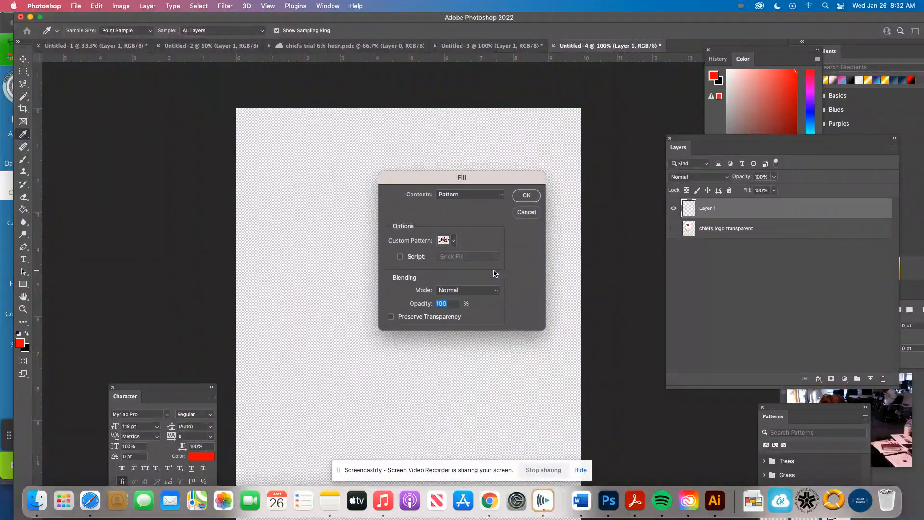
{"action": "left_click", "coordinate": [526, 195]}
{"action": "key", "text": "g"}
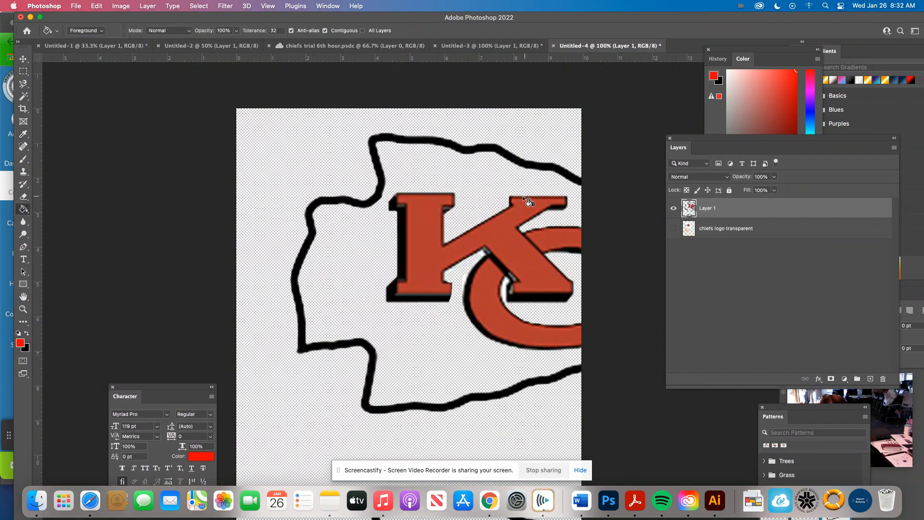
Step: Try recolouring areas of the logo red with the Paint Bucket, and undo those fills and the pattern fill
{"action": "left_click", "coordinate": [451, 318]}
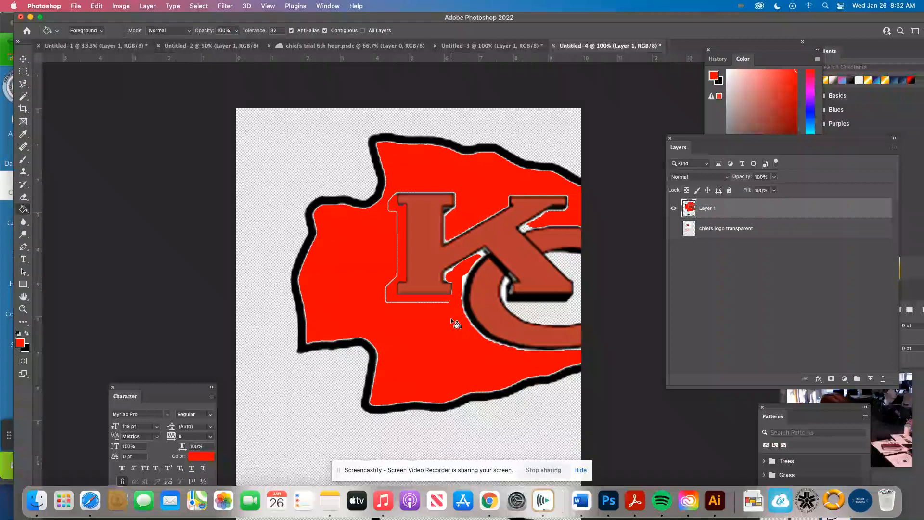
{"action": "key", "text": "super+z"}
{"action": "key", "text": "ctrl"}
{"action": "key", "text": "ctrl"}
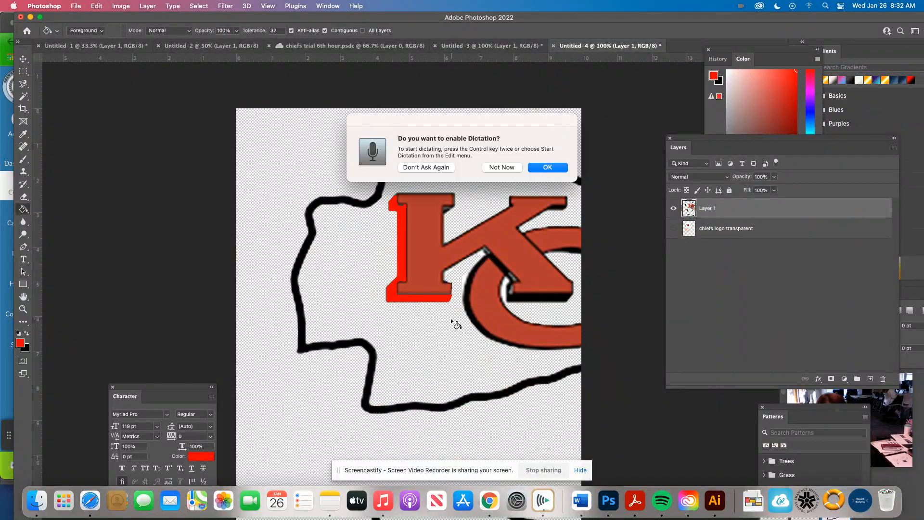
{"action": "left_click", "coordinate": [500, 167]}
{"action": "key", "text": "super+z"}
{"action": "key", "text": "super+z"}
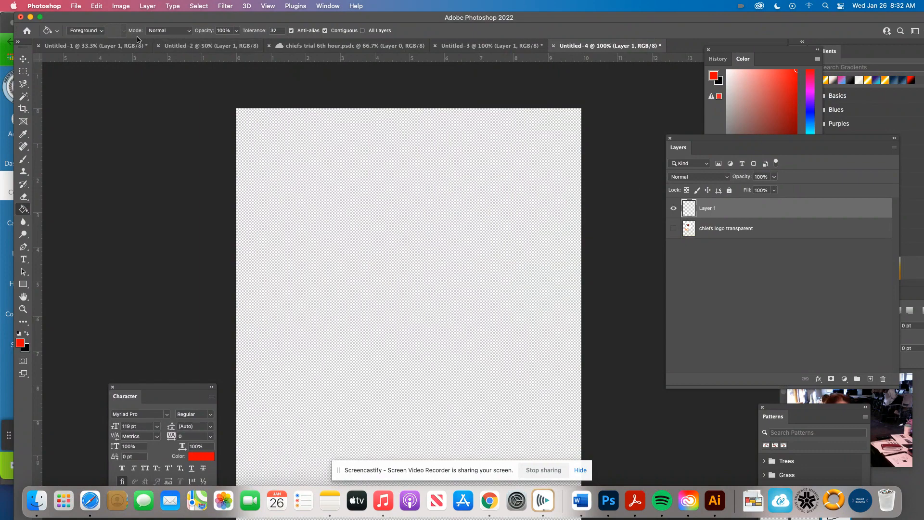
Step: Draw a rectangular marquee selection across the full canvas width, covering roughly its top quarter
{"action": "right_click", "coordinate": [26, 210]}
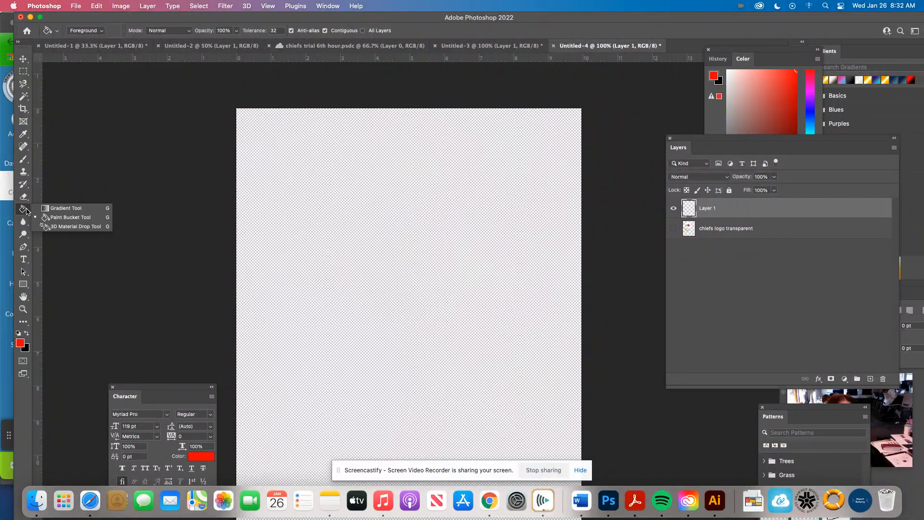
{"action": "left_click", "coordinate": [62, 217]}
{"action": "left_click", "coordinate": [23, 71]}
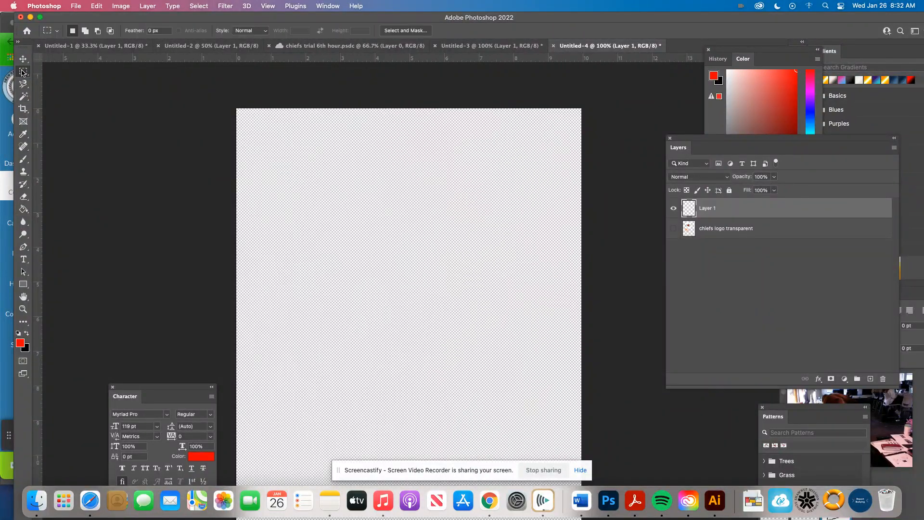
{"action": "left_click_drag", "start_coordinate": [216, 93], "coordinate": [621, 225]}
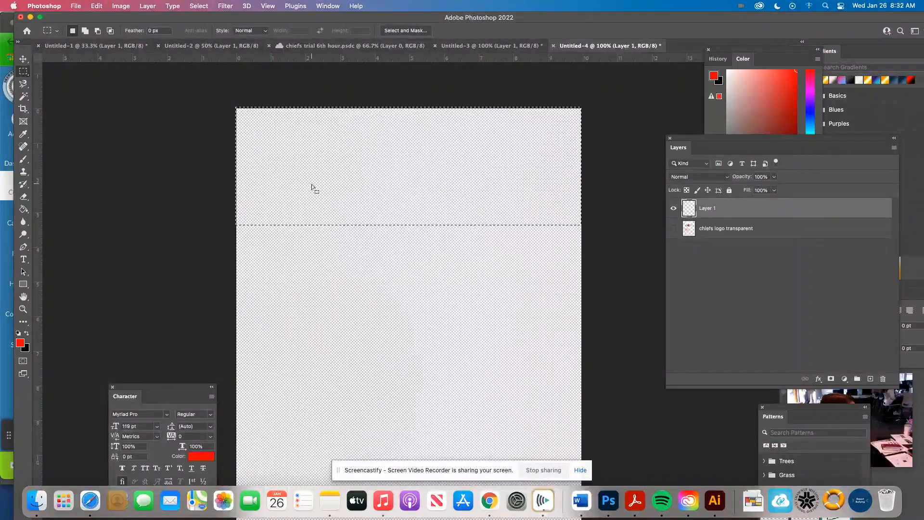
Step: Set the Paint Bucket's fill source to Pattern, try filling the selection with the large logo pattern, and undo the fill
{"action": "left_click", "coordinate": [23, 208]}
{"action": "left_click", "coordinate": [96, 30]}
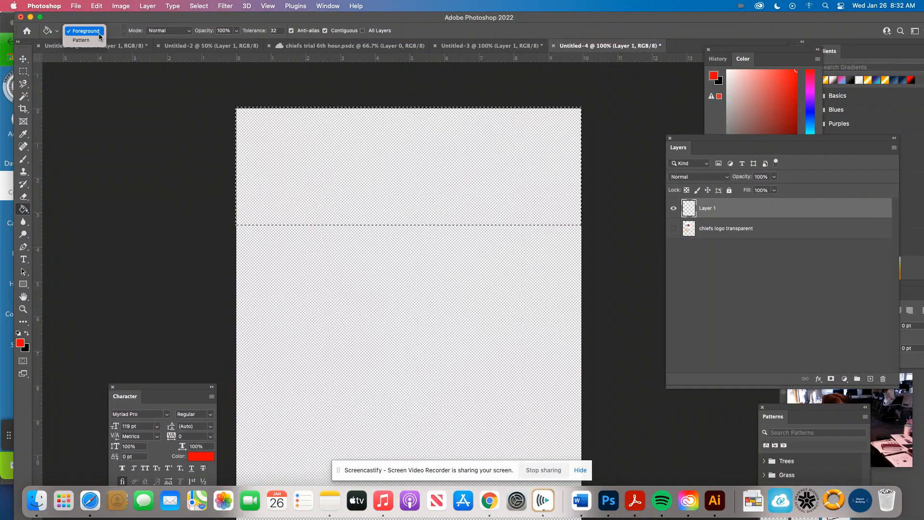
{"action": "left_click", "coordinate": [94, 41]}
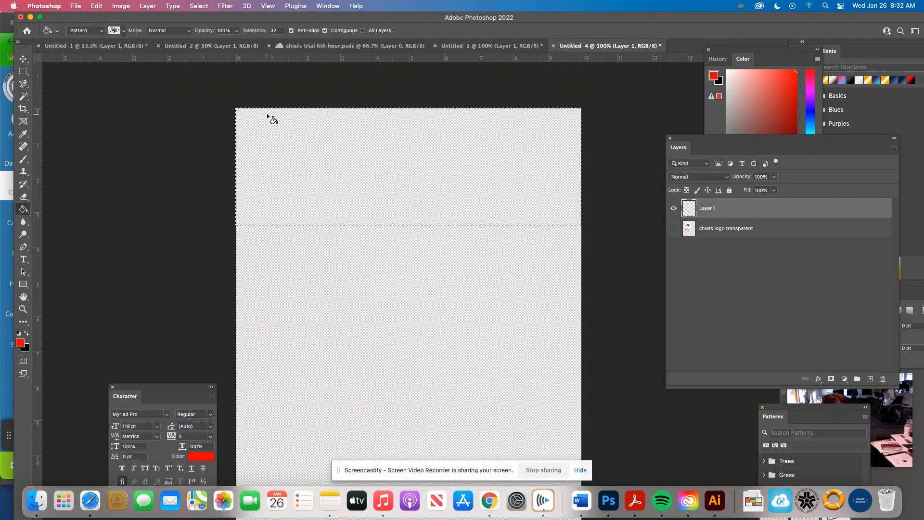
{"action": "left_click", "coordinate": [270, 139]}
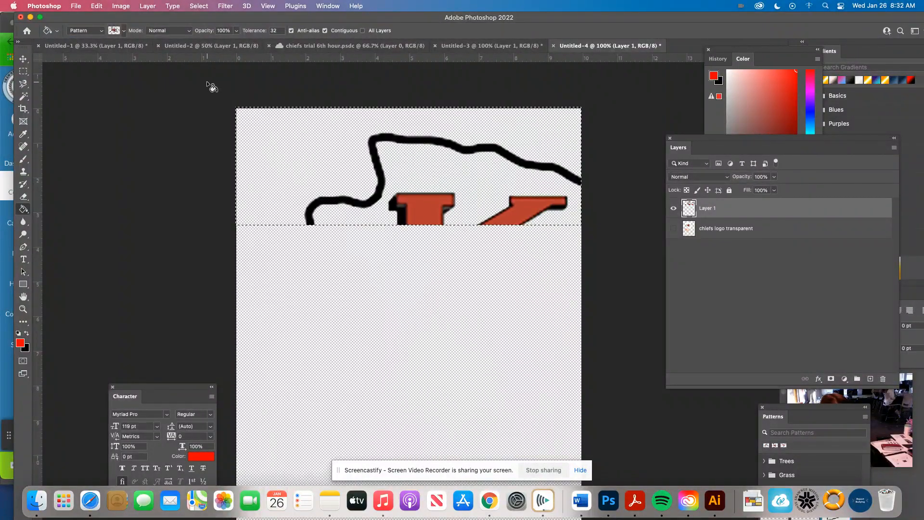
{"action": "key", "text": "super+z"}
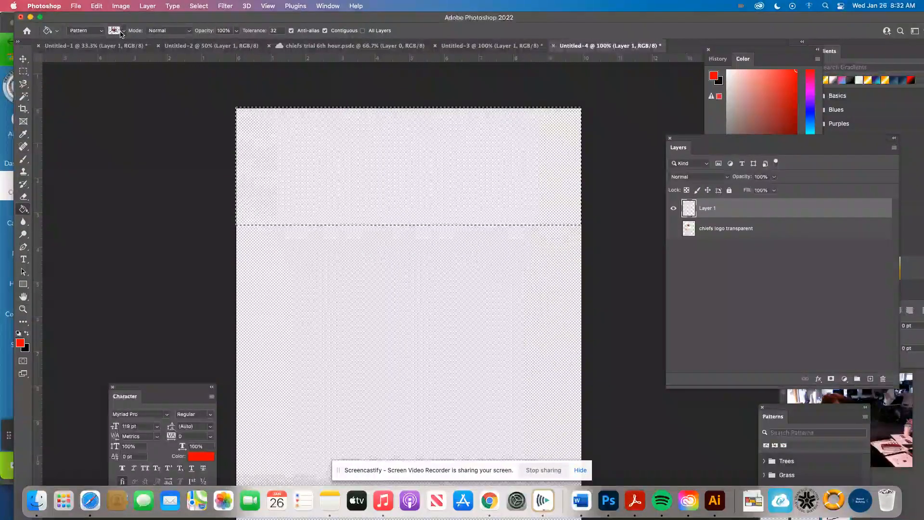
Step: Switch the Paint Bucket to the third custom pattern and fill the rectangular selection with the small tiled logo
{"action": "left_click", "coordinate": [123, 32]}
{"action": "double_click", "coordinate": [104, 104]}
{"action": "left_click", "coordinate": [291, 124]}
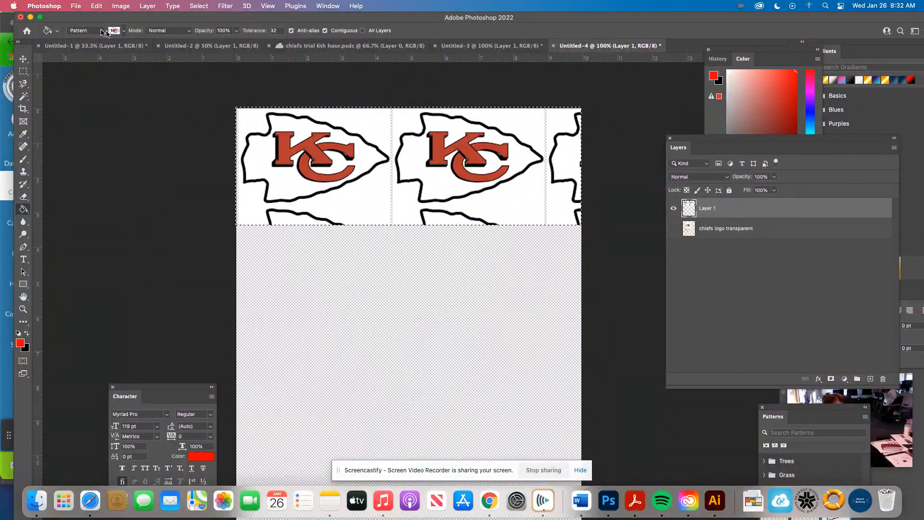
{"action": "left_click", "coordinate": [125, 30]}
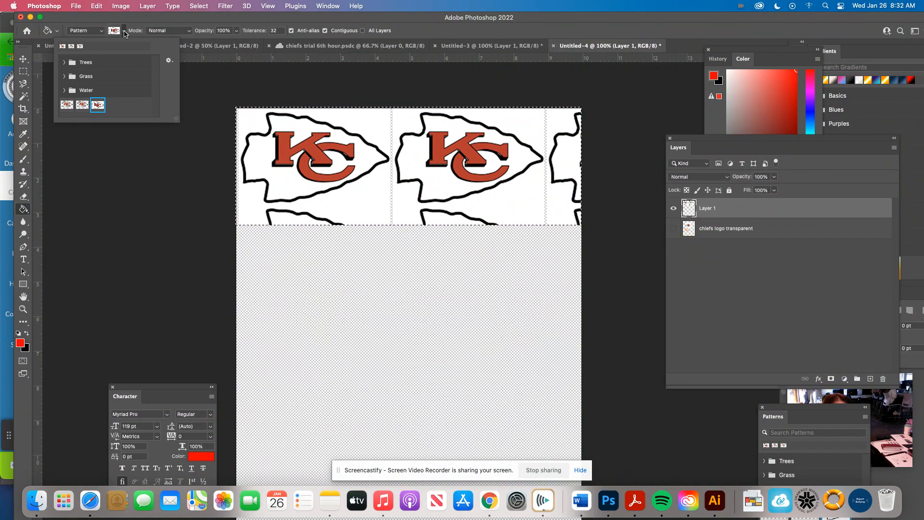
{"action": "double_click", "coordinate": [103, 103]}
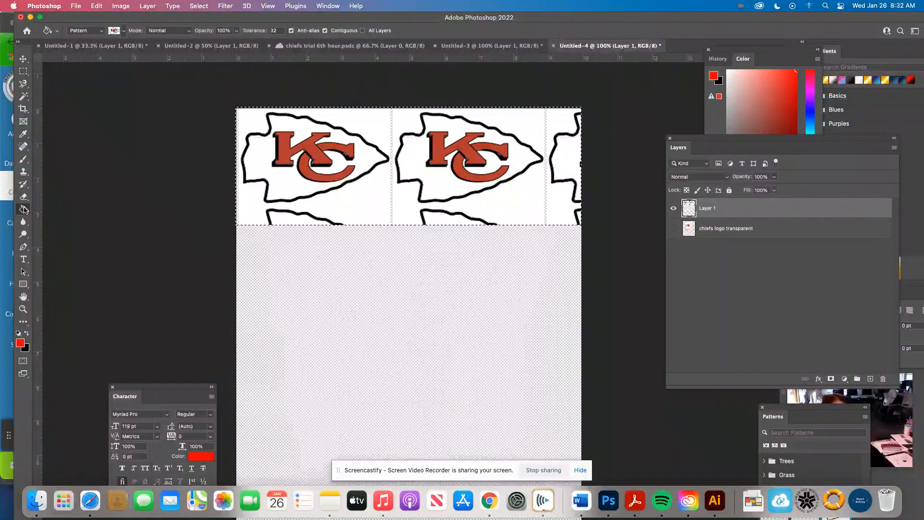
Step: Try a pattern Fill with Linear Burn blending, cancel it, and undo the selection's pattern fill and the rectangular selection
{"action": "left_click", "coordinate": [96, 7]}
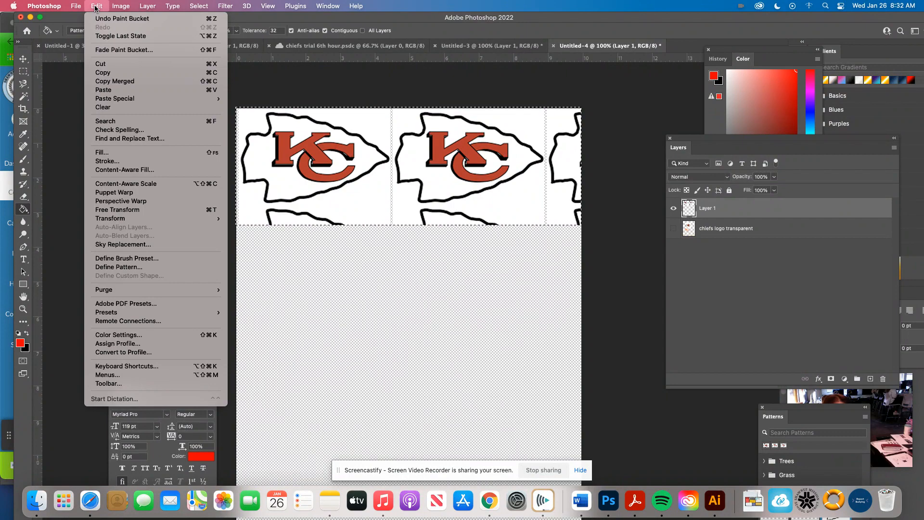
{"action": "left_click", "coordinate": [116, 154]}
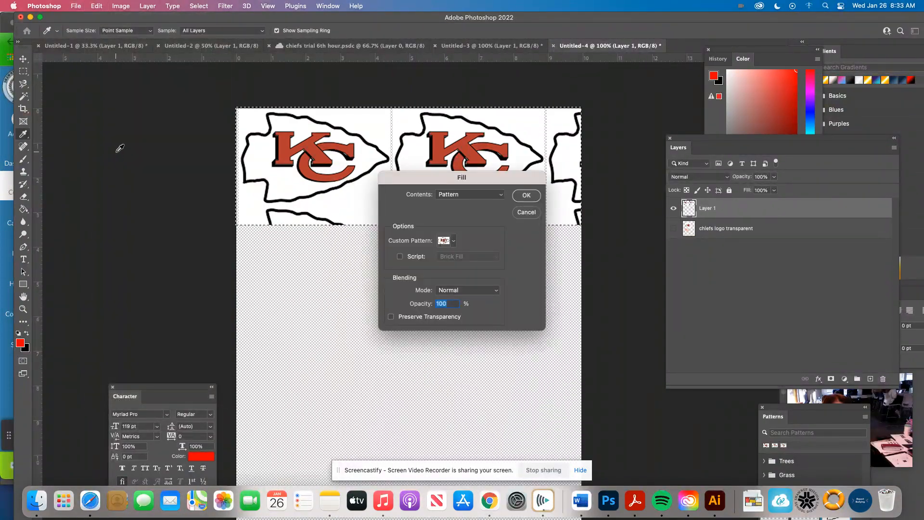
{"action": "left_click", "coordinate": [452, 244]}
{"action": "left_click", "coordinate": [453, 244]}
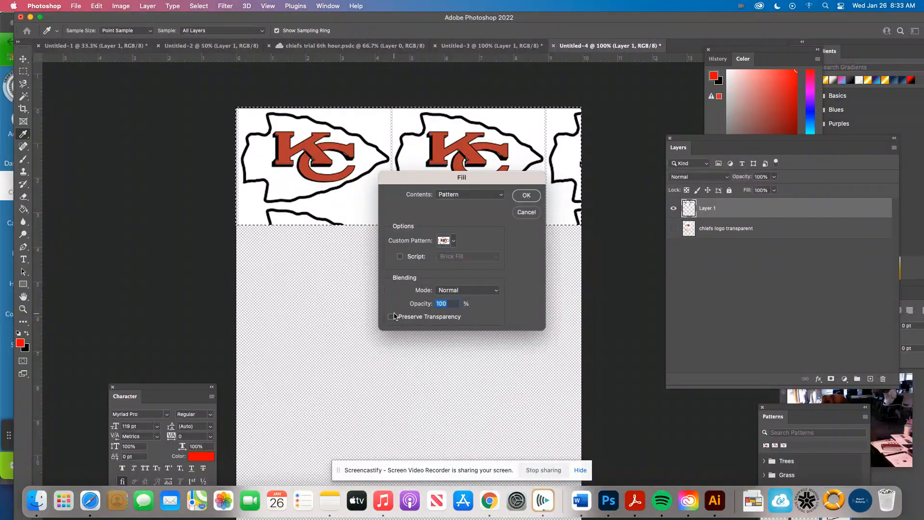
{"action": "left_click", "coordinate": [441, 291]}
{"action": "left_click", "coordinate": [464, 367]}
{"action": "left_click", "coordinate": [528, 213]}
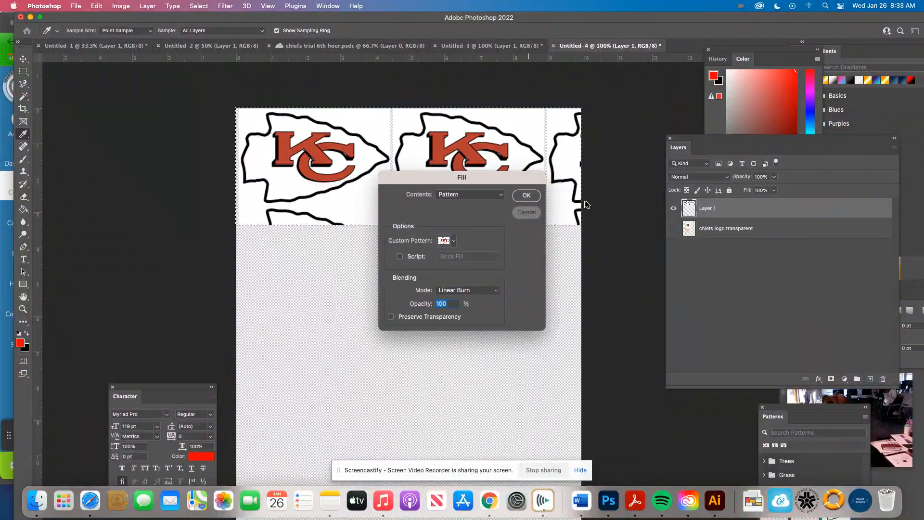
{"action": "key", "text": "super+z"}
{"action": "key", "text": "super+z"}
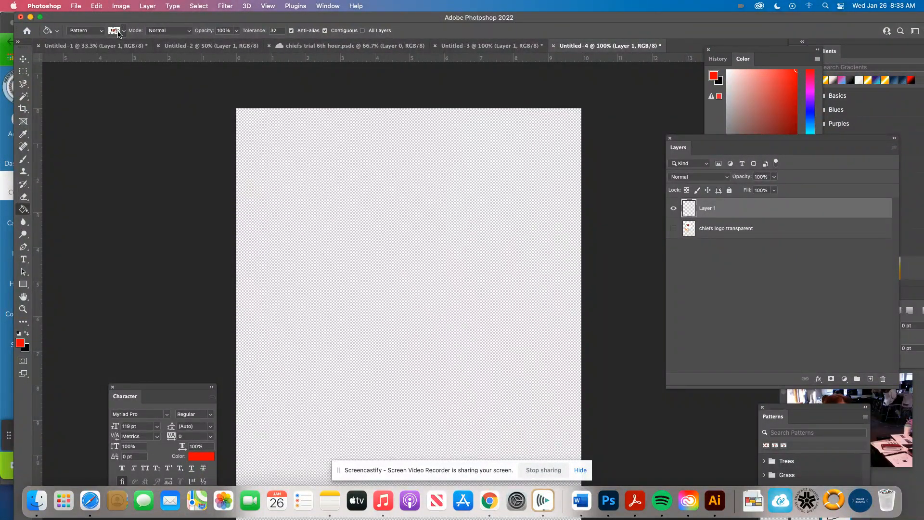
Step: Fill the whole of Layer 1 with the small tiled Chiefs logo pattern at a reduced opacity
{"action": "left_click", "coordinate": [96, 7]}
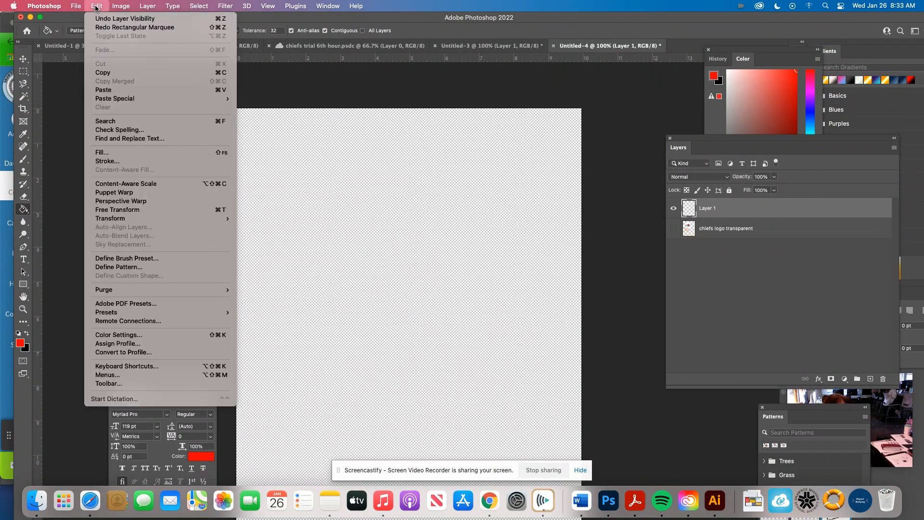
{"action": "left_click", "coordinate": [129, 153]}
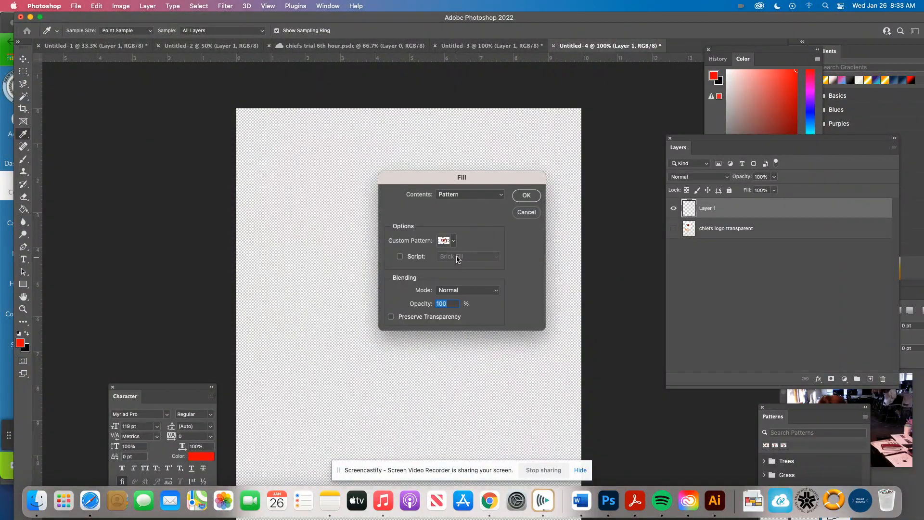
{"action": "left_click", "coordinate": [485, 290]}
{"action": "left_click", "coordinate": [424, 308]}
{"action": "left_click", "coordinate": [526, 194]}
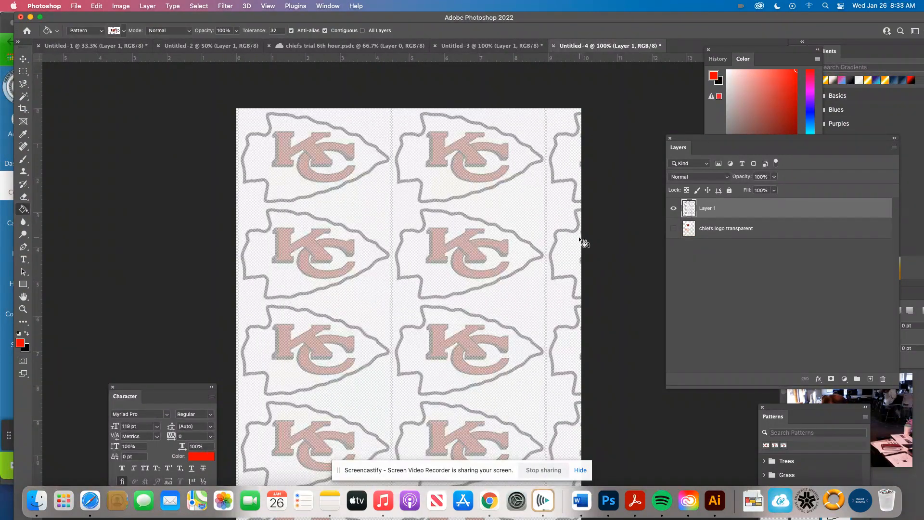
{"action": "left_click", "coordinate": [727, 180]}
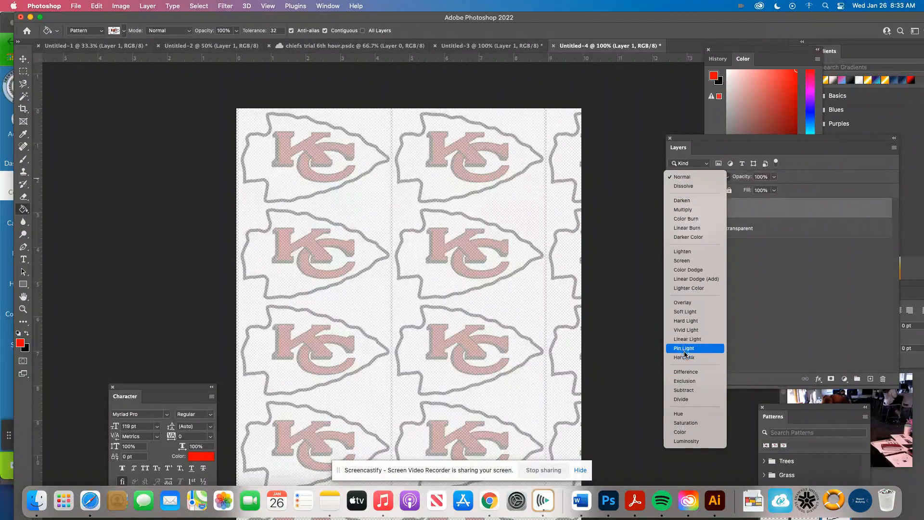
{"action": "left_click", "coordinate": [762, 200]}
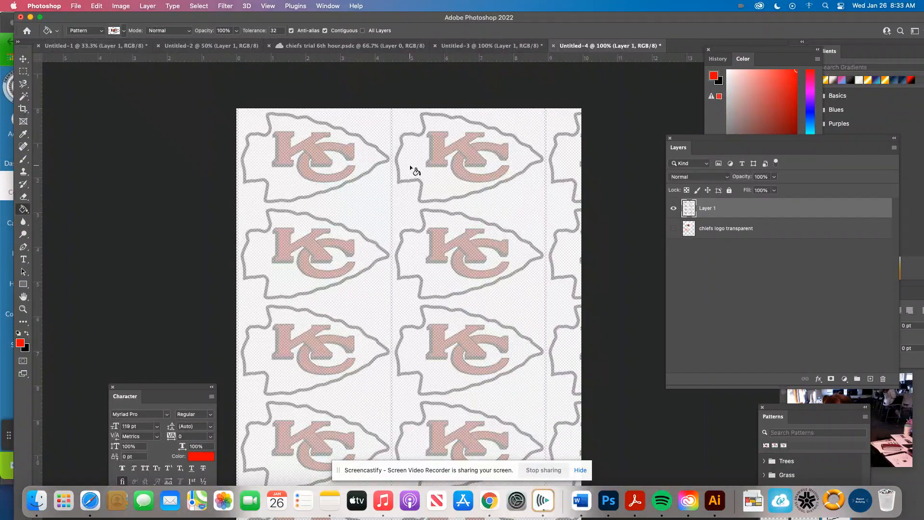
{"action": "scroll", "coordinate": [487, 218], "scroll_direction": "up", "scroll_amount": 5}
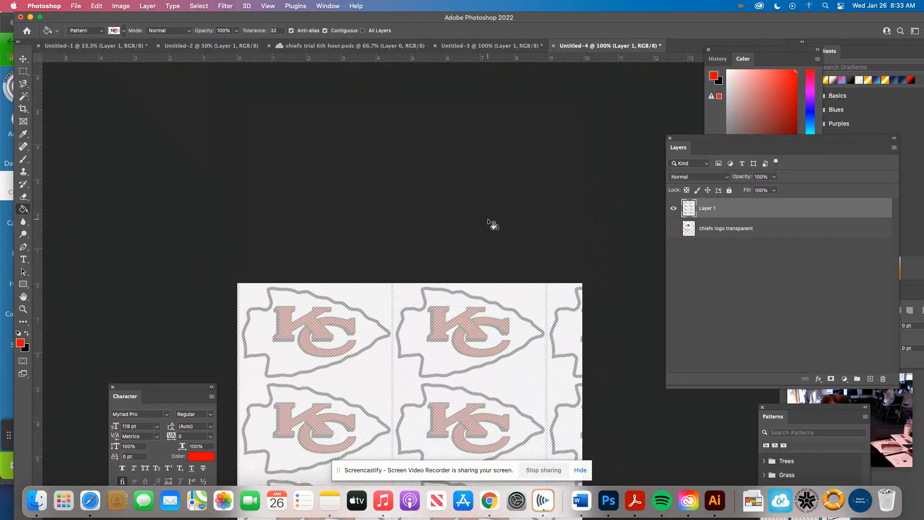
{"action": "scroll", "coordinate": [458, 223], "scroll_direction": "up", "scroll_amount": 5}
{"action": "scroll", "coordinate": [458, 223], "scroll_direction": "down", "scroll_amount": 5}
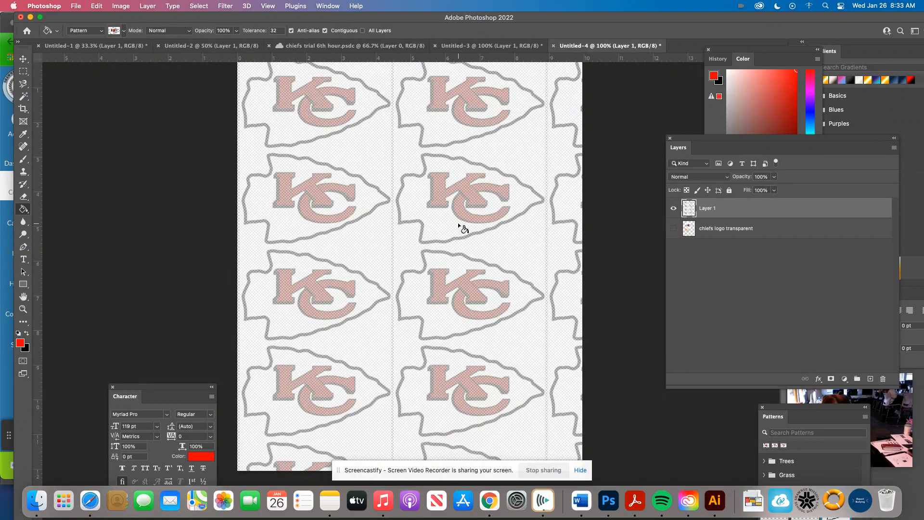
Step: Select a rectangular band across the tiled logos on Layer 1 and activate the Paint Bucket tool
{"action": "scroll", "coordinate": [457, 223], "scroll_direction": "up", "scroll_amount": 3}
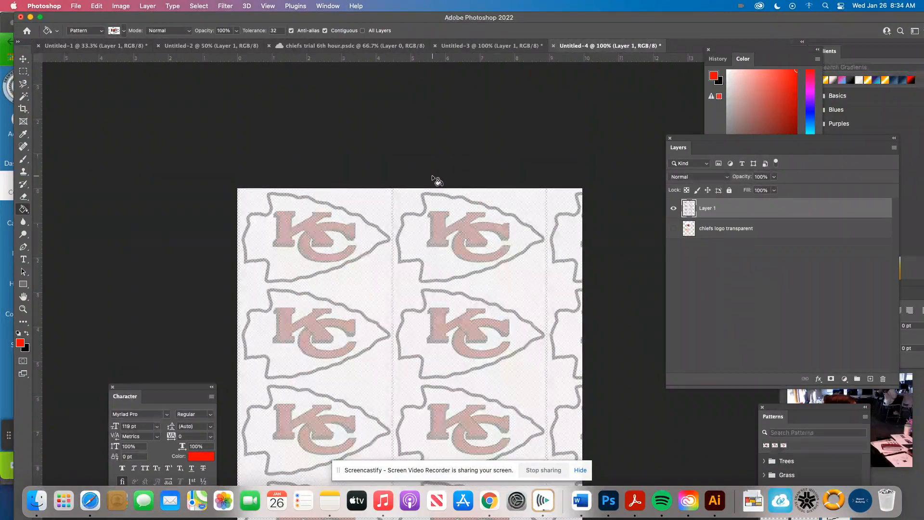
{"action": "left_click", "coordinate": [22, 72]}
{"action": "left_click_drag", "start_coordinate": [218, 245], "coordinate": [645, 406]}
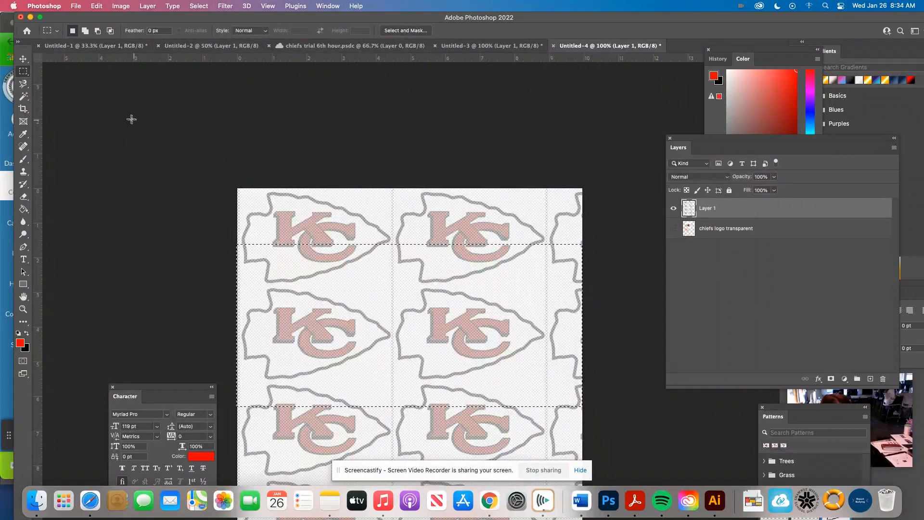
{"action": "left_click", "coordinate": [24, 210]}
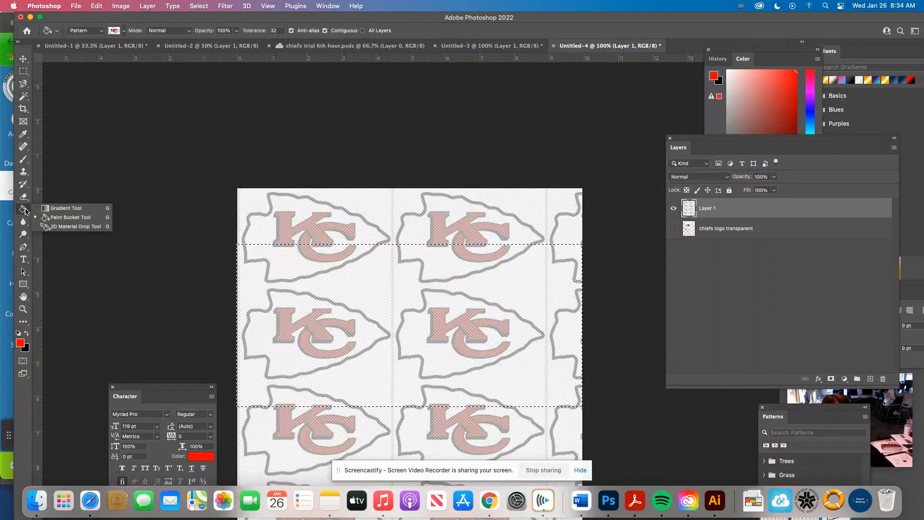
{"action": "left_click", "coordinate": [67, 218]}
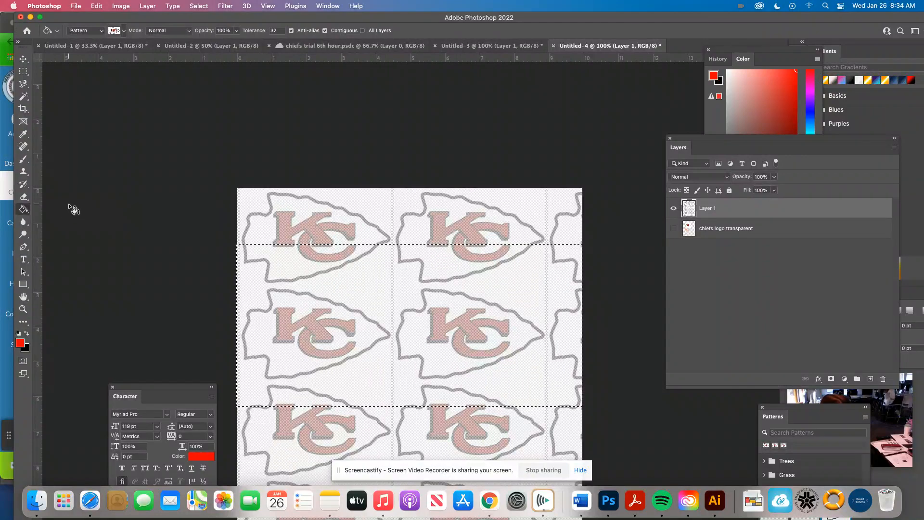
Step: Hide Layer 1 and place the image _nemo.png from the Desktop as an embedded object
{"action": "left_click", "coordinate": [675, 209]}
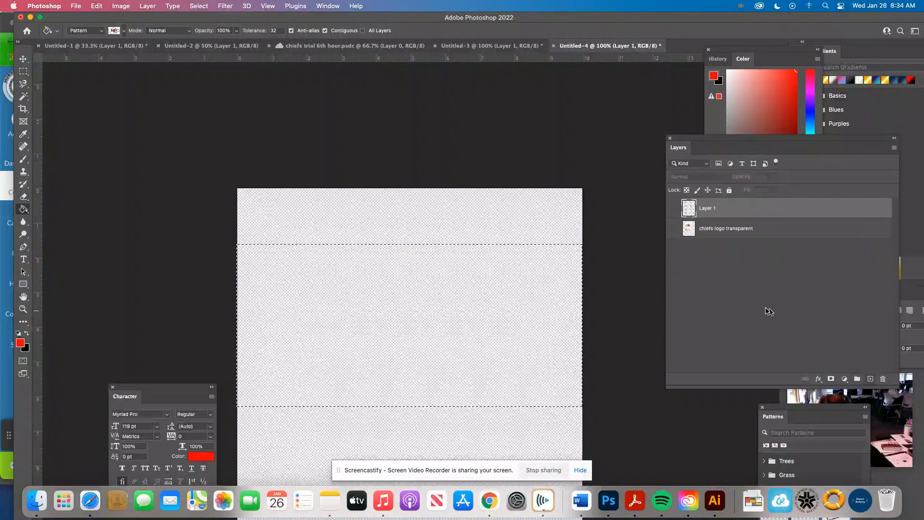
{"action": "scroll", "coordinate": [550, 259], "scroll_direction": "down", "scroll_amount": 5}
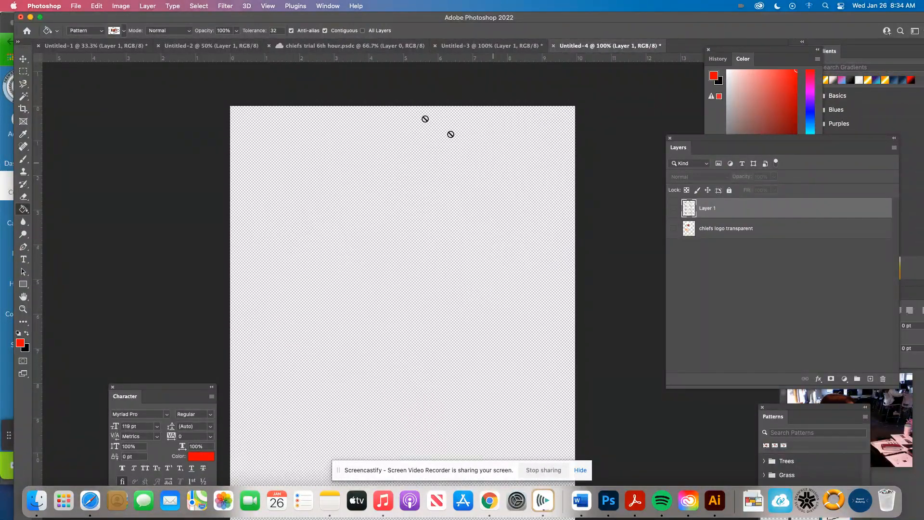
{"action": "left_click", "coordinate": [72, 6]}
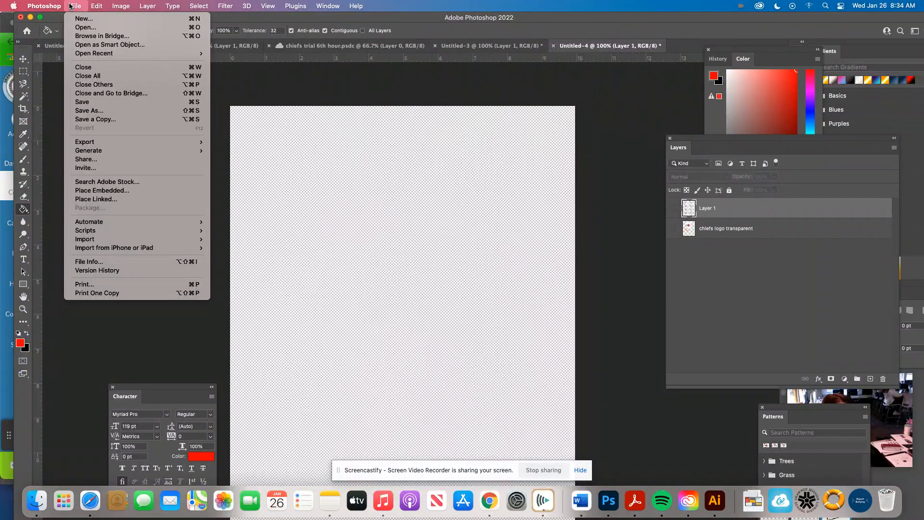
{"action": "left_click", "coordinate": [128, 190]}
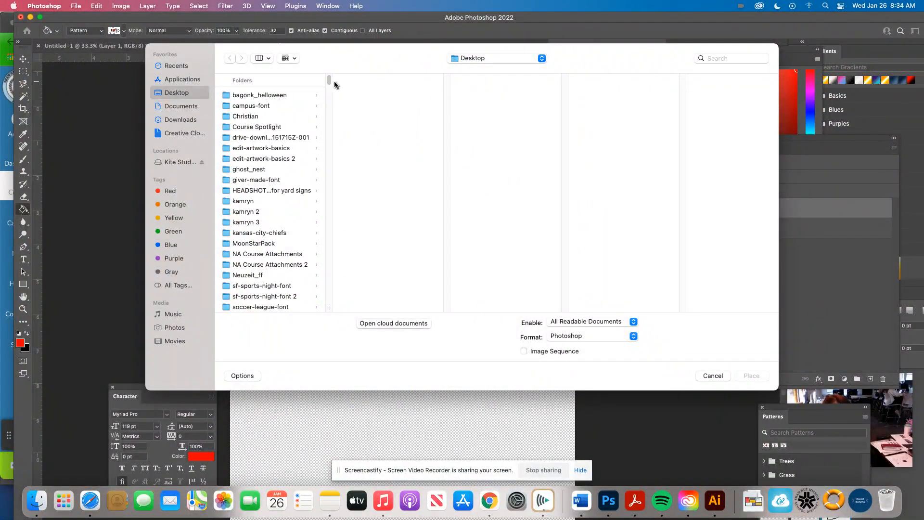
{"action": "left_click_drag", "start_coordinate": [329, 82], "coordinate": [331, 116]}
{"action": "left_click", "coordinate": [247, 218]}
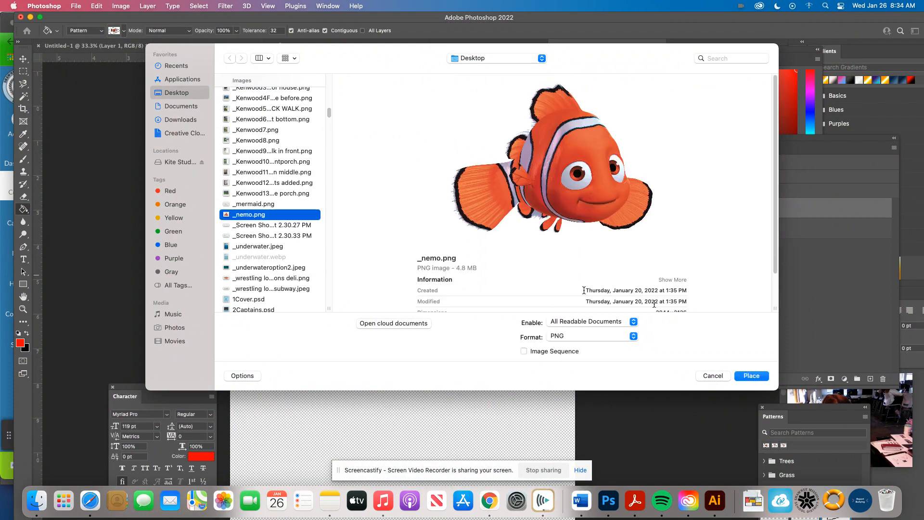
{"action": "left_click", "coordinate": [751, 376]}
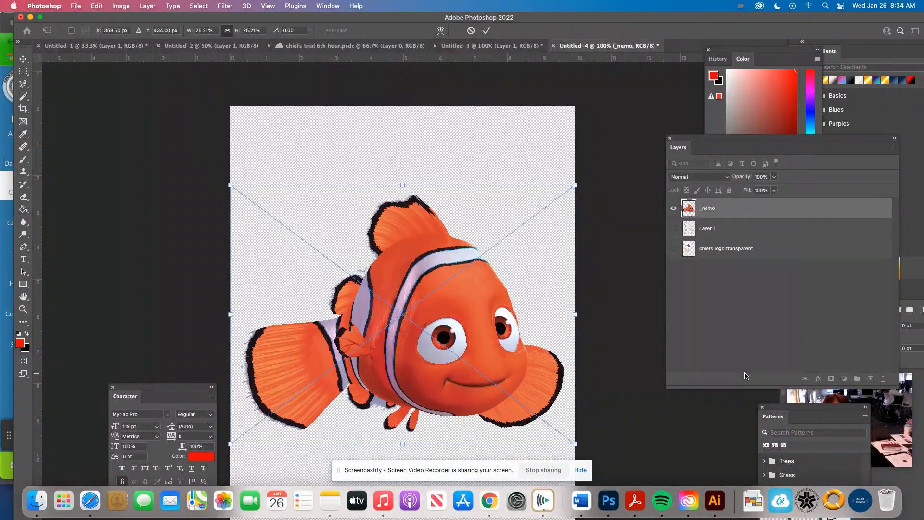
Step: Scale the placed fish image down to about 9.93%, keeping it at the canvas's left edge, and commit the placement
{"action": "left_click_drag", "start_coordinate": [568, 189], "coordinate": [366, 342]}
{"action": "right_click", "coordinate": [325, 411]}
{"action": "right_click", "coordinate": [329, 392]}
{"action": "left_click", "coordinate": [406, 288]}
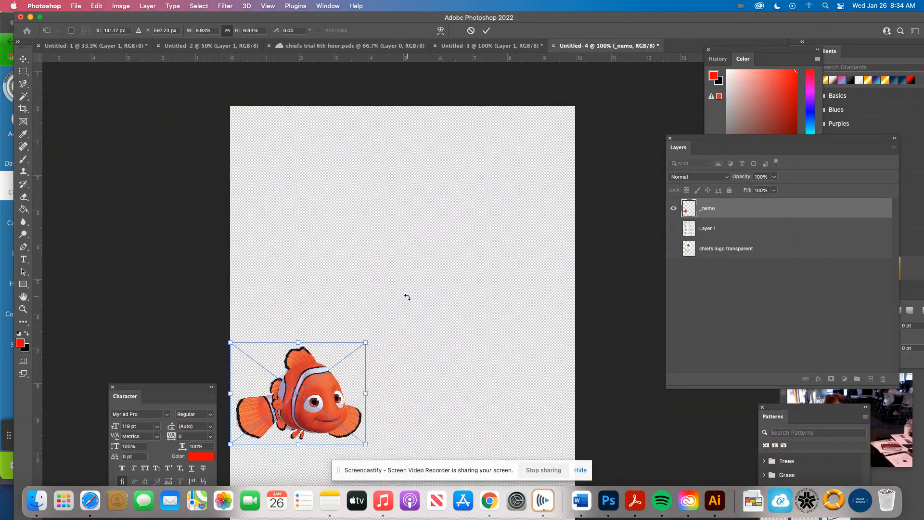
{"action": "left_click", "coordinate": [486, 31]}
Step: Select the fish with a rectangular marquee and define it as a brush preset named "Nemo"
{"action": "scroll", "coordinate": [438, 337], "scroll_direction": "down", "scroll_amount": 5}
{"action": "left_click", "coordinate": [23, 71]}
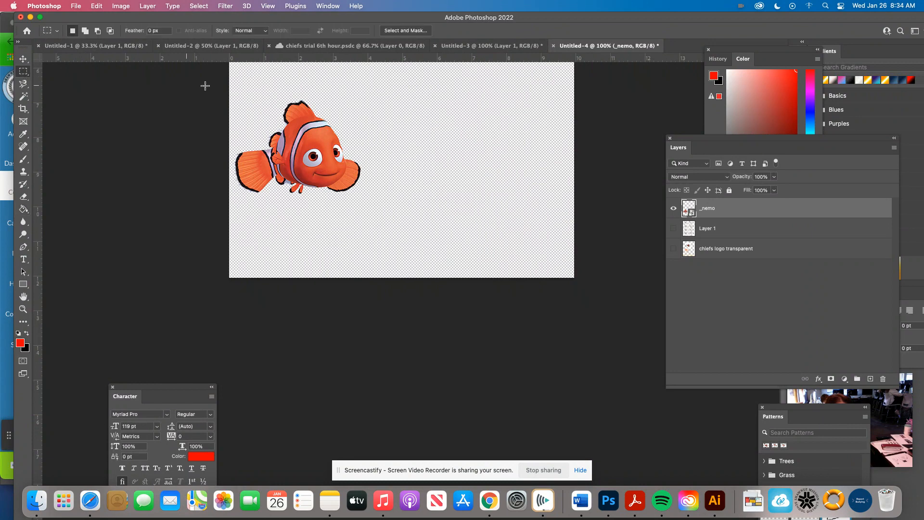
{"action": "left_click_drag", "start_coordinate": [226, 95], "coordinate": [375, 206]}
{"action": "left_click", "coordinate": [95, 6]}
{"action": "left_click", "coordinate": [159, 259]}
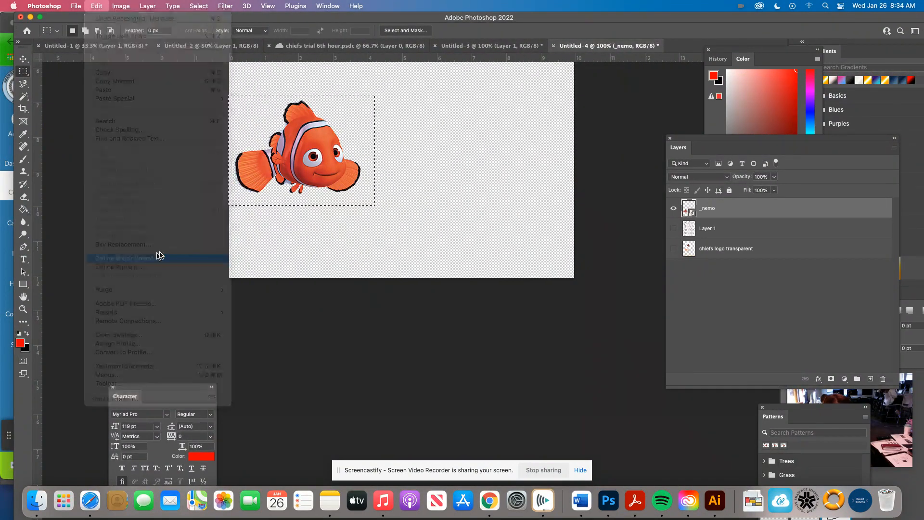
{"action": "type", "text": "Nemo"}
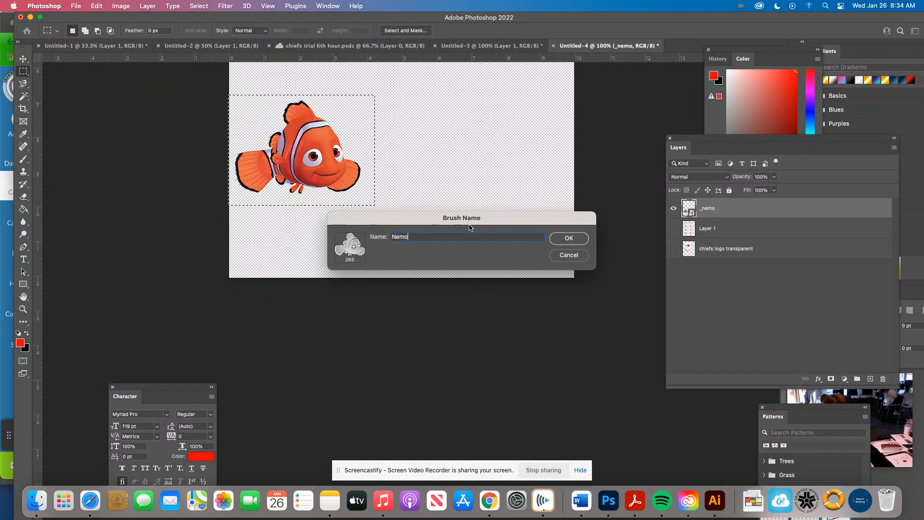
{"action": "key", "text": "Return"}
Step: Define the selected fish as a pattern named "nemo"
{"action": "left_click", "coordinate": [97, 5]}
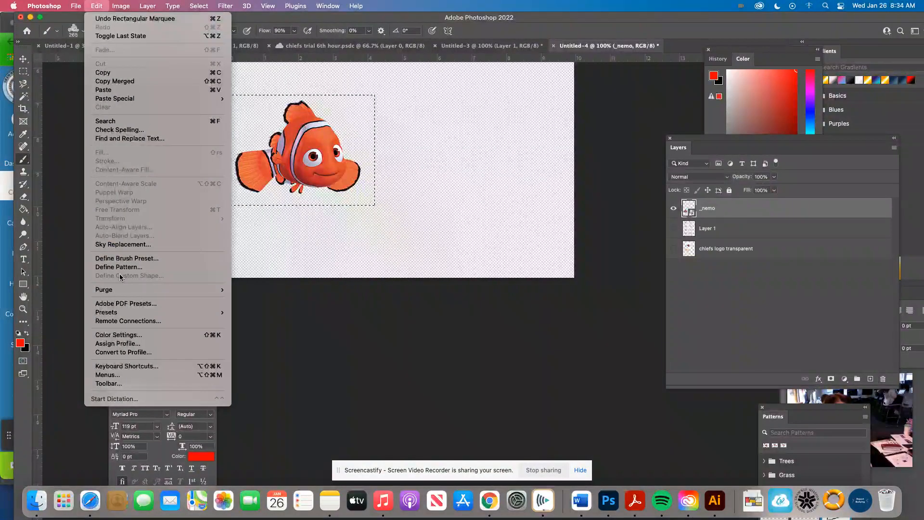
{"action": "left_click", "coordinate": [123, 268]}
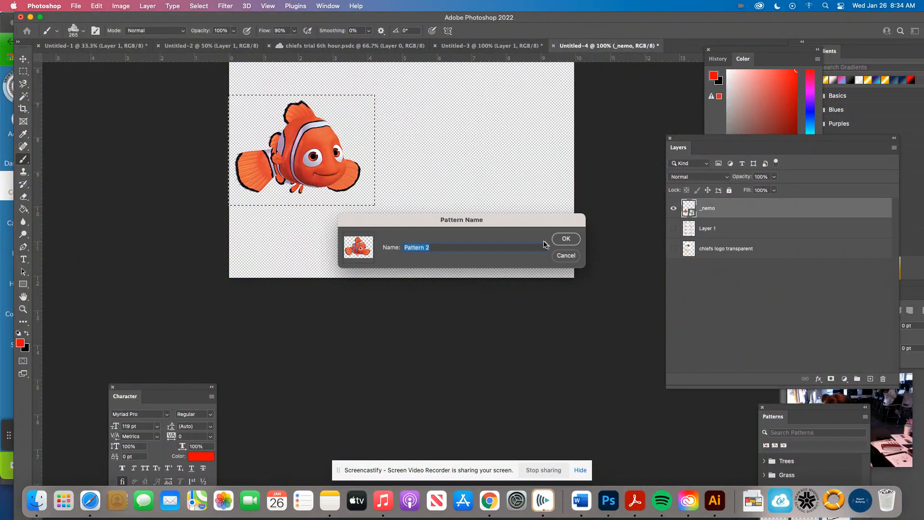
{"action": "type", "text": "nemo"}
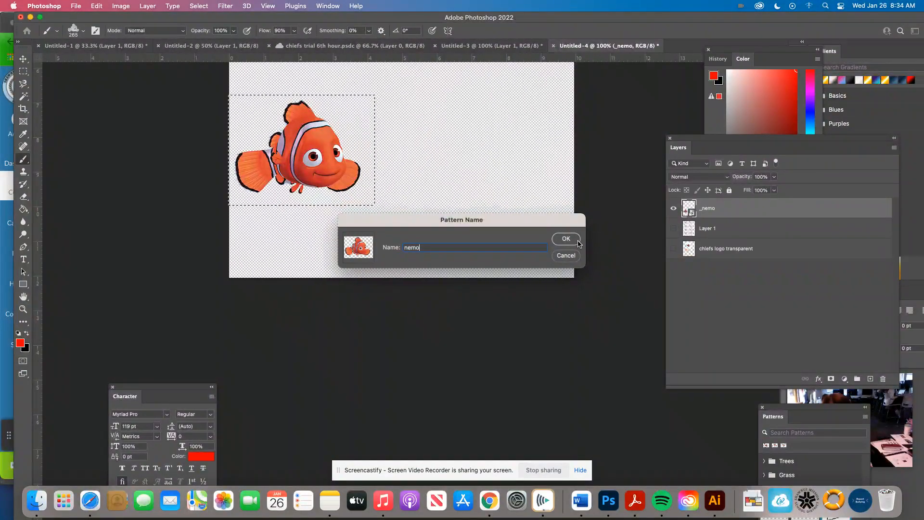
{"action": "left_click", "coordinate": [565, 238]}
Step: Add a new layer above the _nemo layer and hide the _nemo layer
{"action": "scroll", "coordinate": [376, 174], "scroll_direction": "right", "scroll_amount": 1}
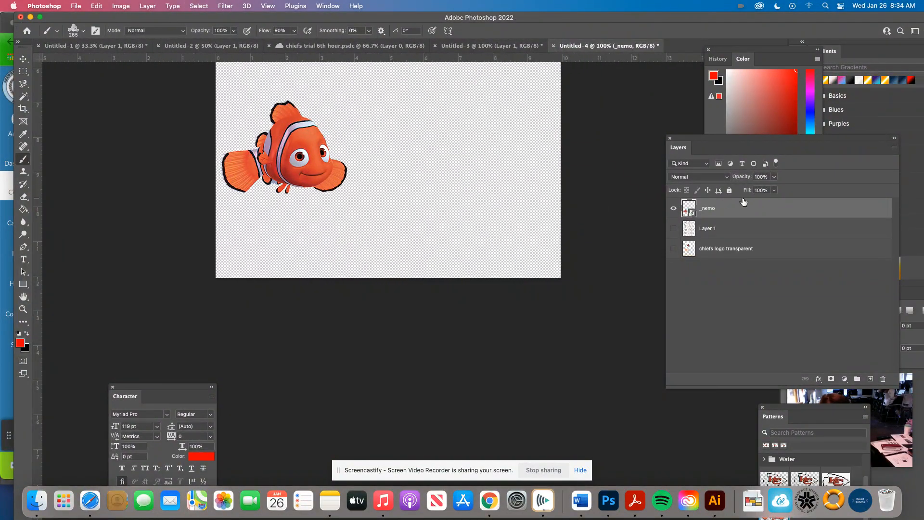
{"action": "left_click", "coordinate": [870, 378]}
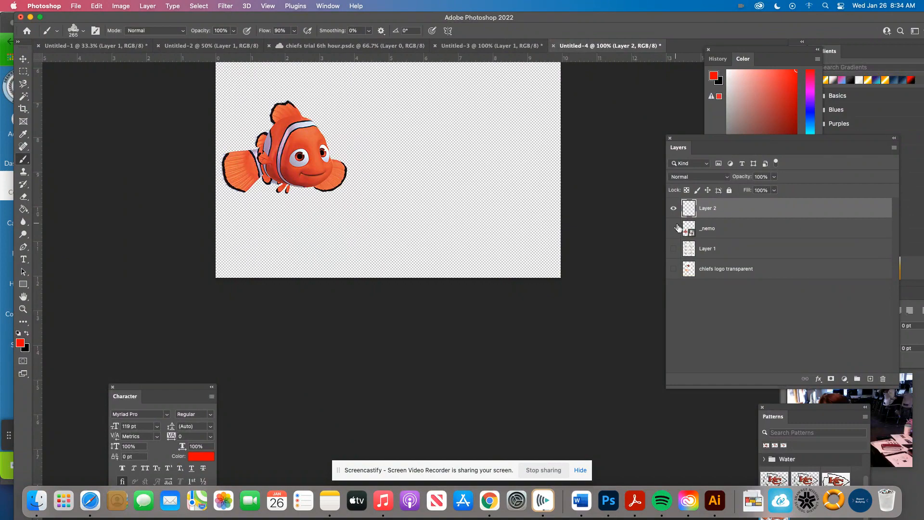
{"action": "left_click", "coordinate": [673, 228]}
{"action": "scroll", "coordinate": [433, 196], "scroll_direction": "up", "scroll_amount": 5}
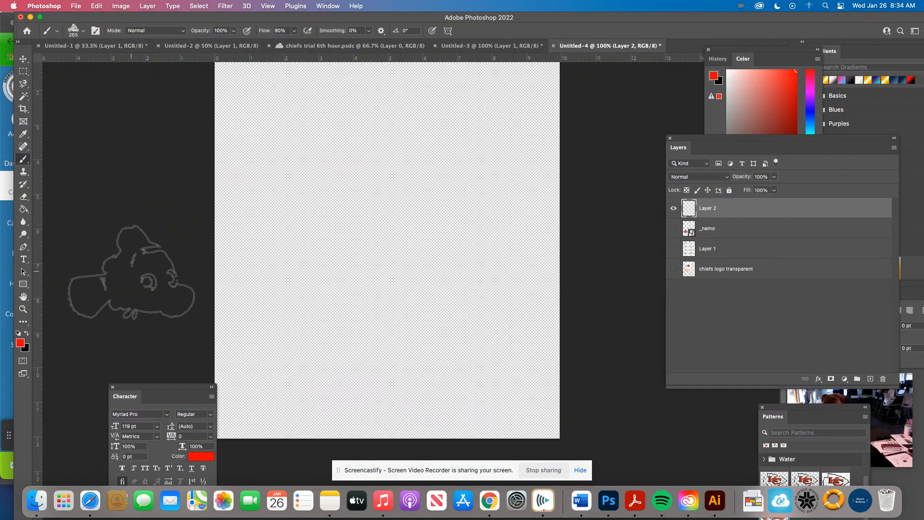
Step: Set the foreground color to light blue, 4fbaf7
{"action": "left_click", "coordinate": [20, 342]}
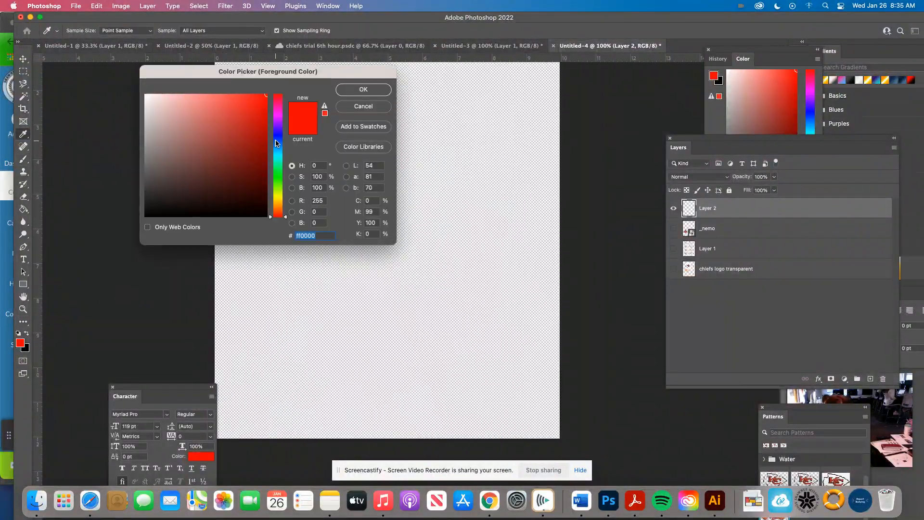
{"action": "left_click", "coordinate": [278, 147]}
{"action": "left_click_drag", "start_coordinate": [254, 114], "coordinate": [228, 98]}
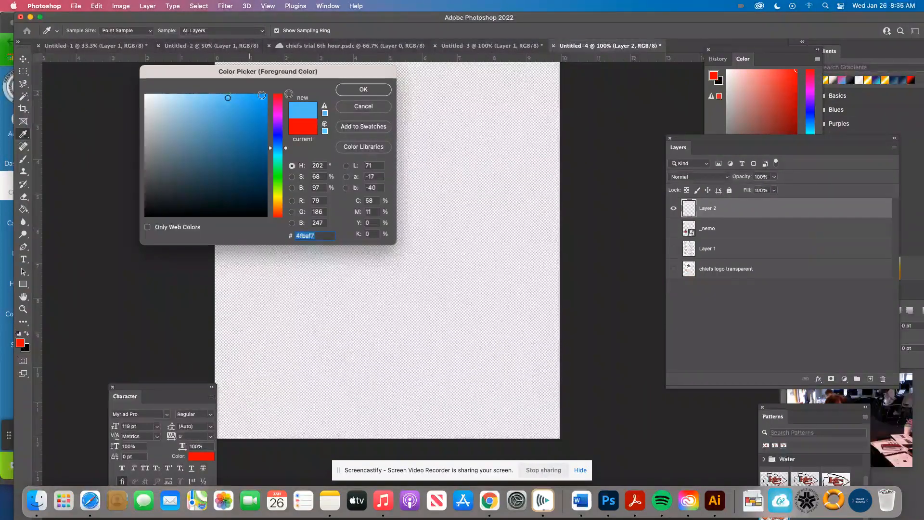
{"action": "left_click", "coordinate": [363, 89]}
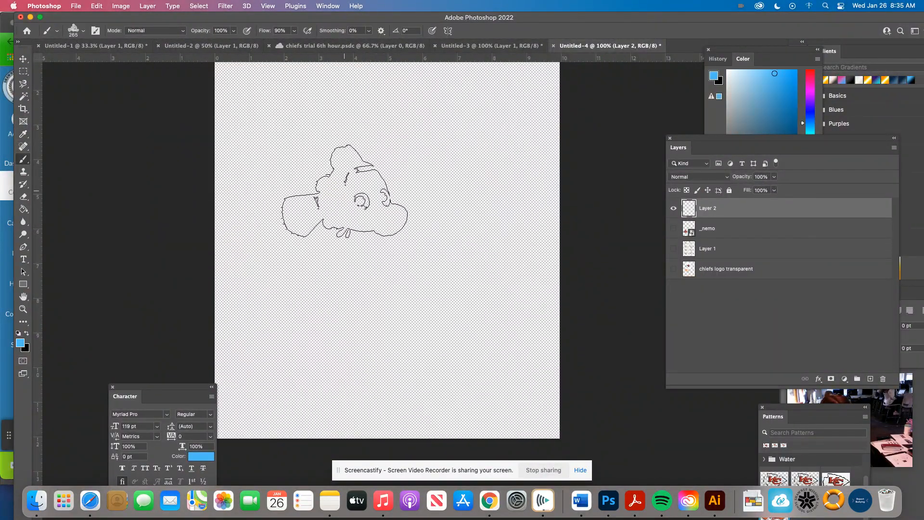
Step: Try stamping the Nemo brush once on Layer 2 at an enlarged size of 600, and undo the stamp
{"action": "key", "text": "bracketright"}
{"action": "key", "text": "bracketright"}
{"action": "key", "text": "bracketright"}
{"action": "key", "text": "bracketright"}
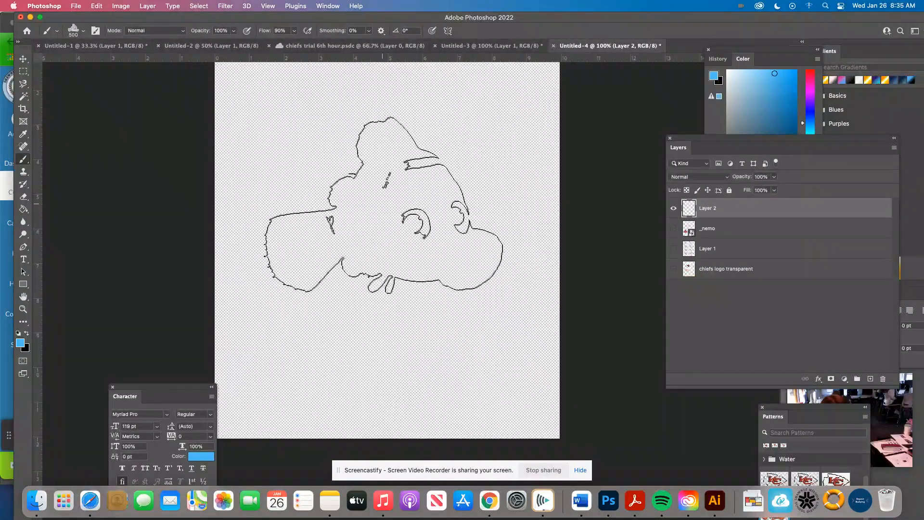
{"action": "left_click", "coordinate": [385, 204]}
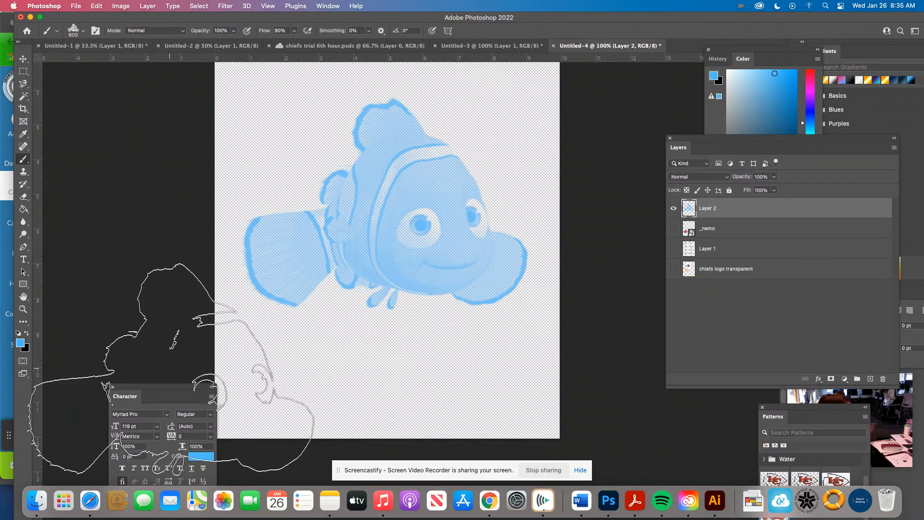
{"action": "key", "text": "super+z"}
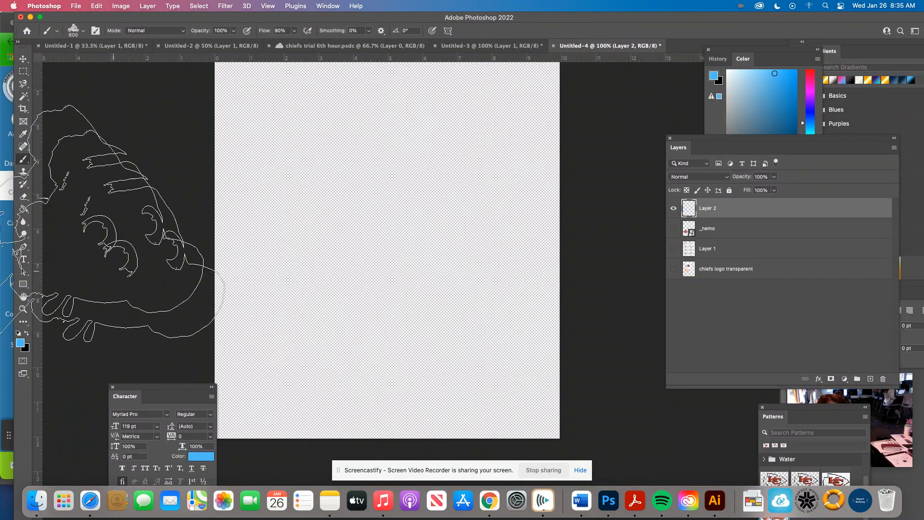
Step: Fill Layer 2 with the nemo pattern using the Paint Bucket with Pattern as its fill source
{"action": "left_click", "coordinate": [23, 209]}
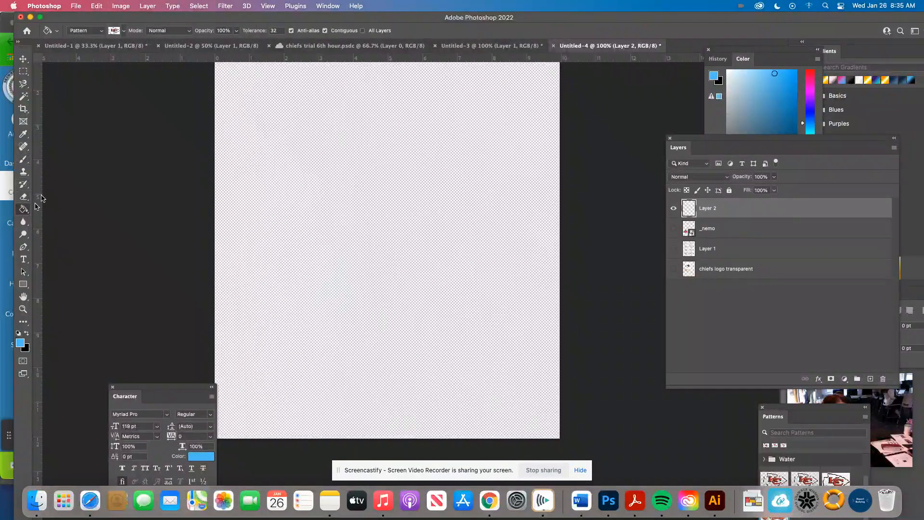
{"action": "left_click", "coordinate": [92, 32]}
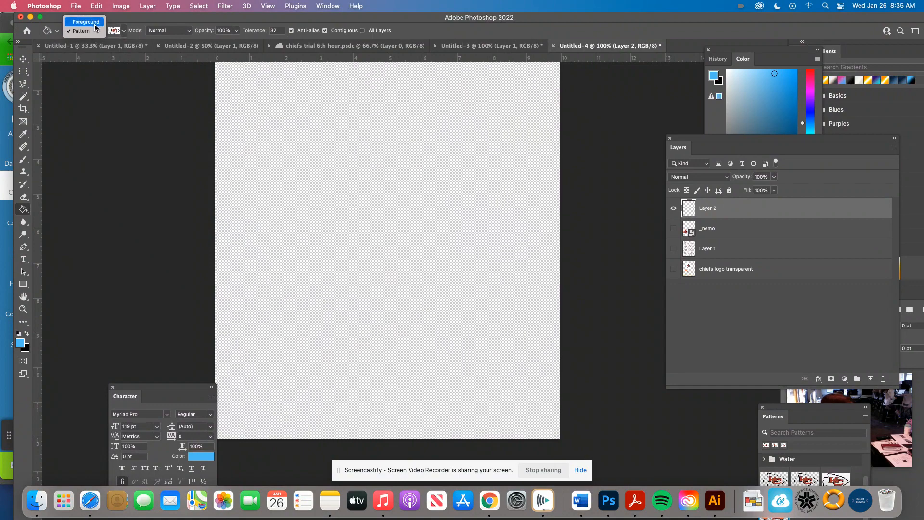
{"action": "left_click", "coordinate": [91, 31]}
{"action": "left_click", "coordinate": [124, 31]}
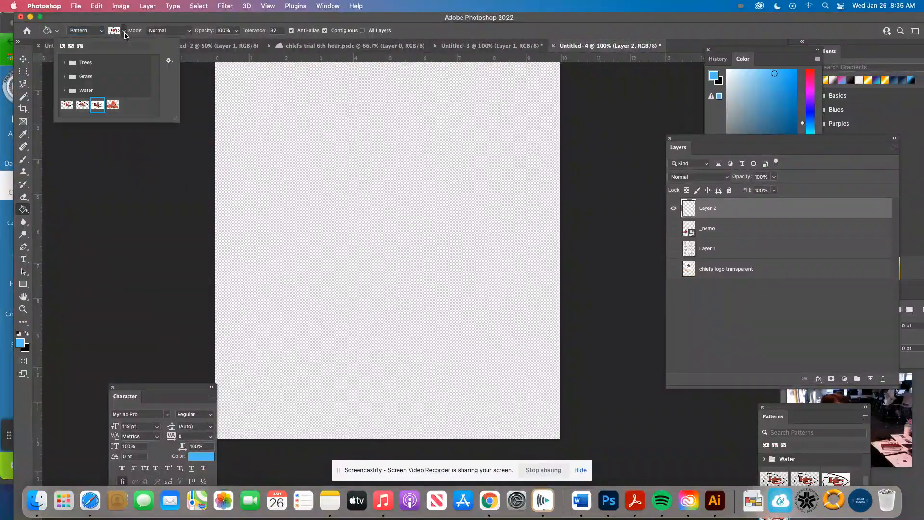
{"action": "left_click", "coordinate": [113, 106]}
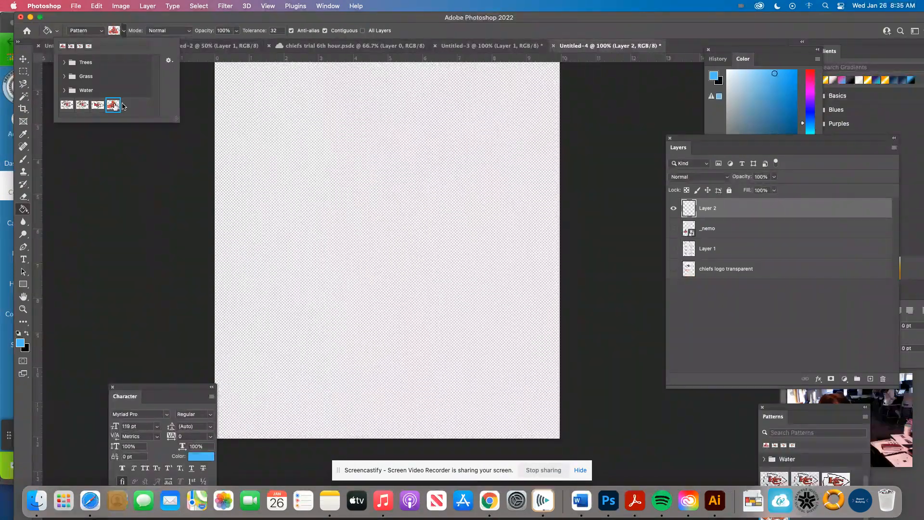
{"action": "left_click", "coordinate": [350, 139]}
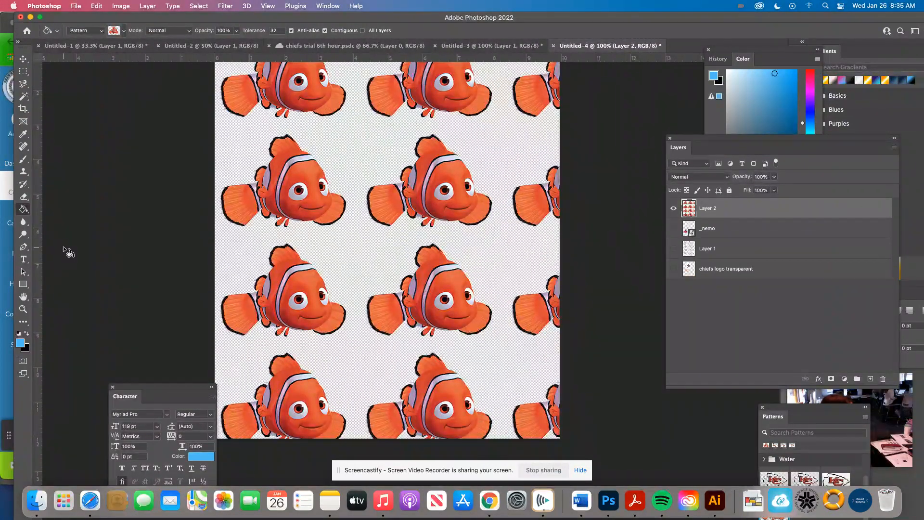
Step: Set the Paint Bucket's opacity to 39% and its blending mode to Color Dodge
{"action": "left_click", "coordinate": [236, 31]}
{"action": "left_click_drag", "start_coordinate": [239, 42], "coordinate": [218, 43]}
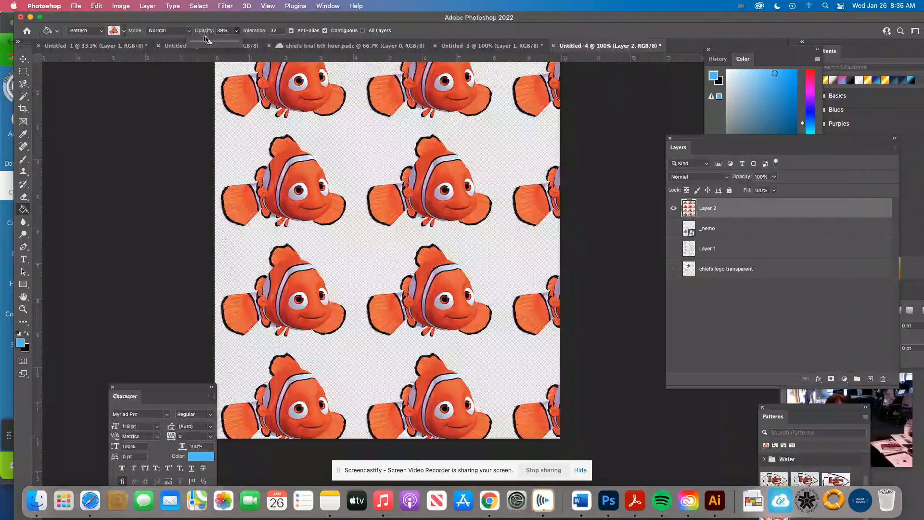
{"action": "left_click", "coordinate": [180, 31]}
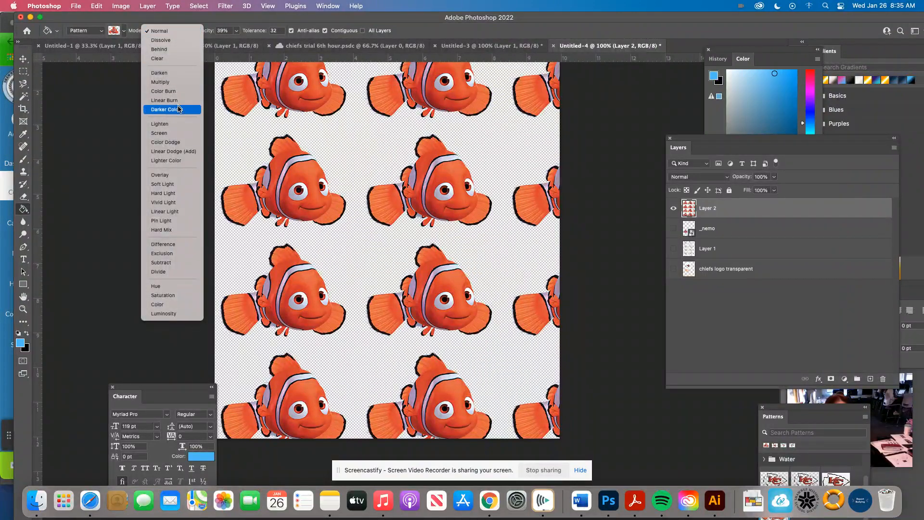
{"action": "left_click", "coordinate": [167, 142]}
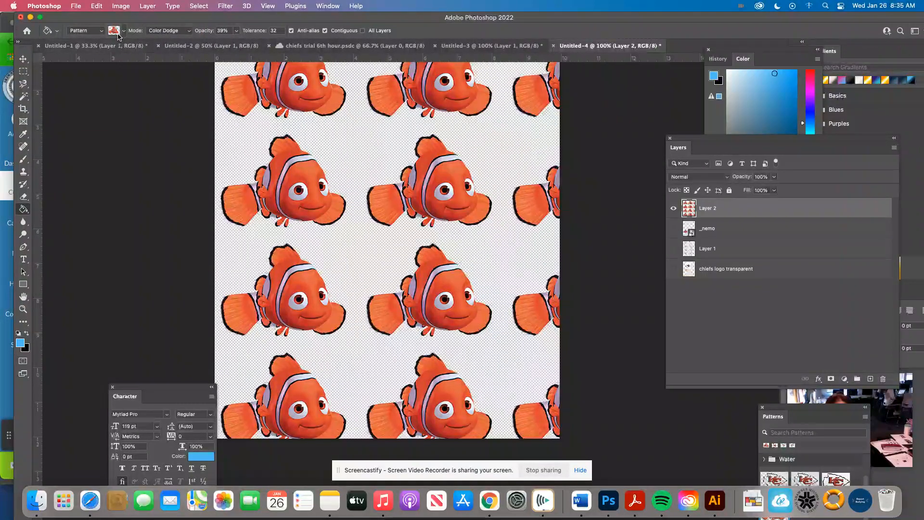
Step: Move the tiled fish pattern on Layer 2 down, away from the canvas's top edge
{"action": "left_click", "coordinate": [24, 60]}
{"action": "left_click_drag", "start_coordinate": [460, 99], "coordinate": [457, 219]}
{"action": "scroll", "coordinate": [484, 245], "scroll_direction": "up", "scroll_amount": 5}
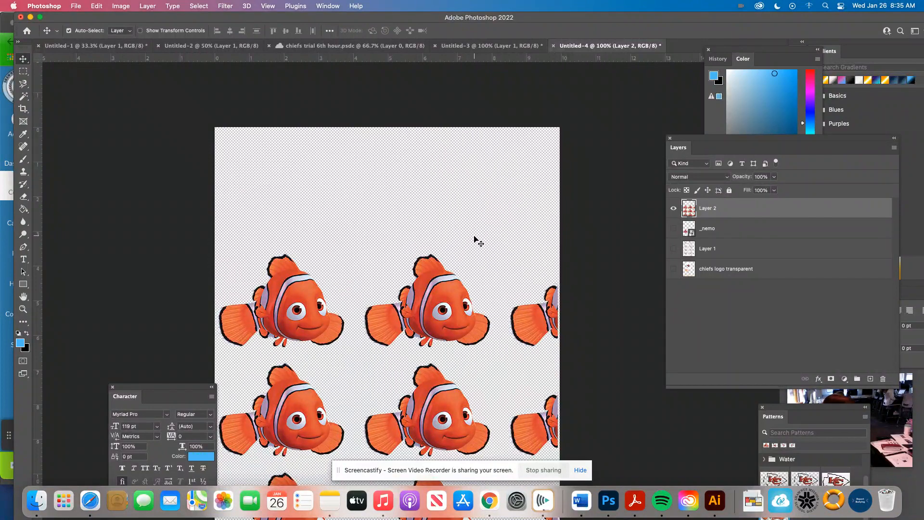
Step: Free-transform Layer 2's fish pattern, scaling it to about 66% and moving it into the canvas's upper-right area
{"action": "key", "text": "super+t"}
{"action": "left_click_drag", "start_coordinate": [429, 299], "coordinate": [483, 244]}
{"action": "left_click_drag", "start_coordinate": [284, 206], "coordinate": [401, 348]}
{"action": "left_click_drag", "start_coordinate": [490, 384], "coordinate": [508, 163]}
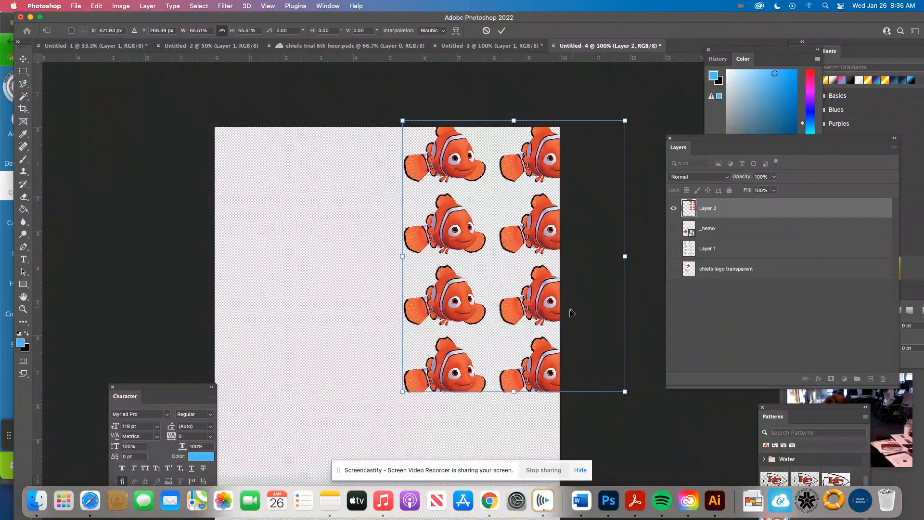
Step: Enlarge the fish pattern to about 104%, place it as a single column along the canvas's right edge, and apply the transform
{"action": "scroll", "coordinate": [522, 280], "scroll_direction": "down", "scroll_amount": 5}
{"action": "left_click_drag", "start_coordinate": [516, 249], "coordinate": [646, 386]}
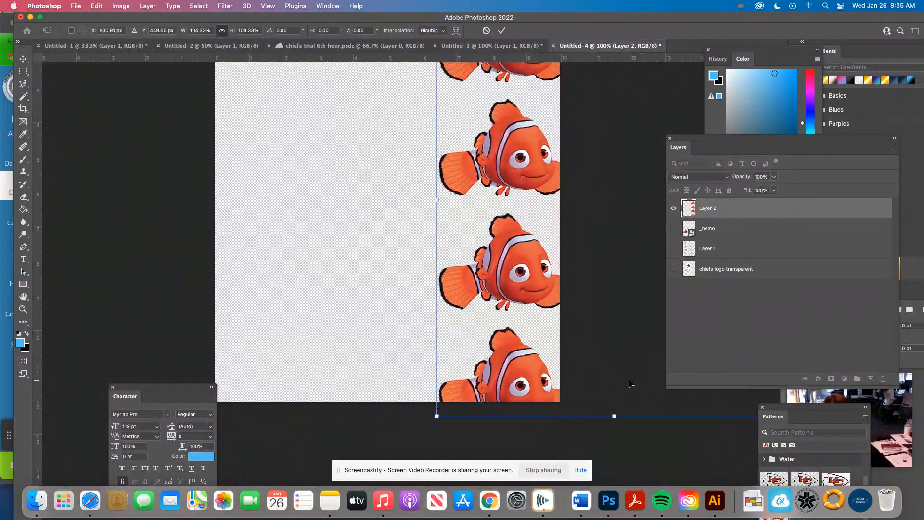
{"action": "scroll", "coordinate": [640, 370], "scroll_direction": "up", "scroll_amount": 3}
{"action": "scroll", "coordinate": [639, 369], "scroll_direction": "up", "scroll_amount": 8}
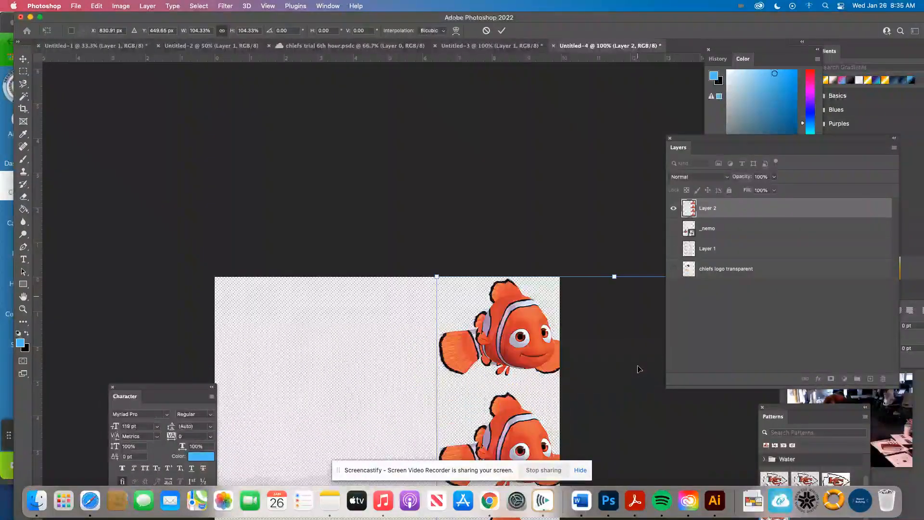
{"action": "mouse_move", "coordinate": [528, 345]}
{"action": "left_mouse_down"}
{"action": "mouse_move", "coordinate": [514, 345]}
{"action": "mouse_move", "coordinate": [527, 345]}
{"action": "left_mouse_up"}
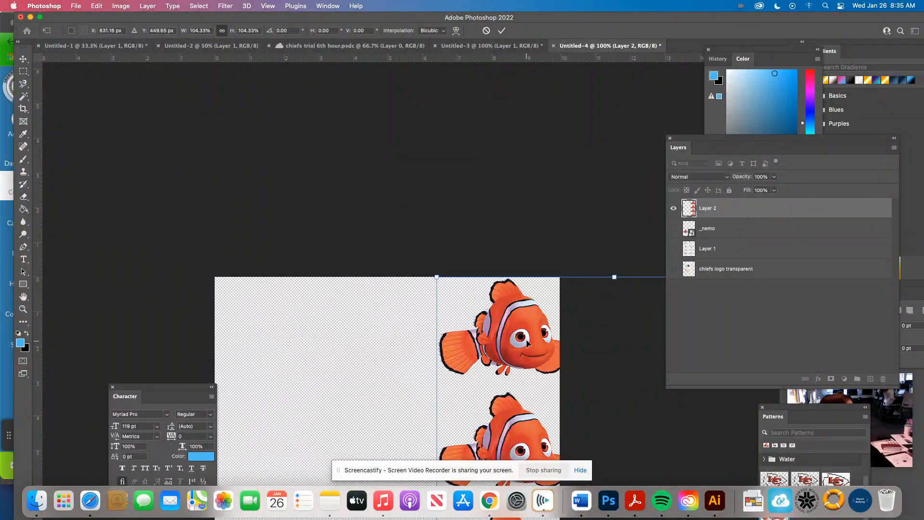
{"action": "key", "text": "Return"}
{"action": "scroll", "coordinate": [561, 388], "scroll_direction": "down", "scroll_amount": 8}
{"action": "scroll", "coordinate": [560, 388], "scroll_direction": "down", "scroll_amount": 7}
{"action": "scroll", "coordinate": [558, 386], "scroll_direction": "up", "scroll_amount": 6}
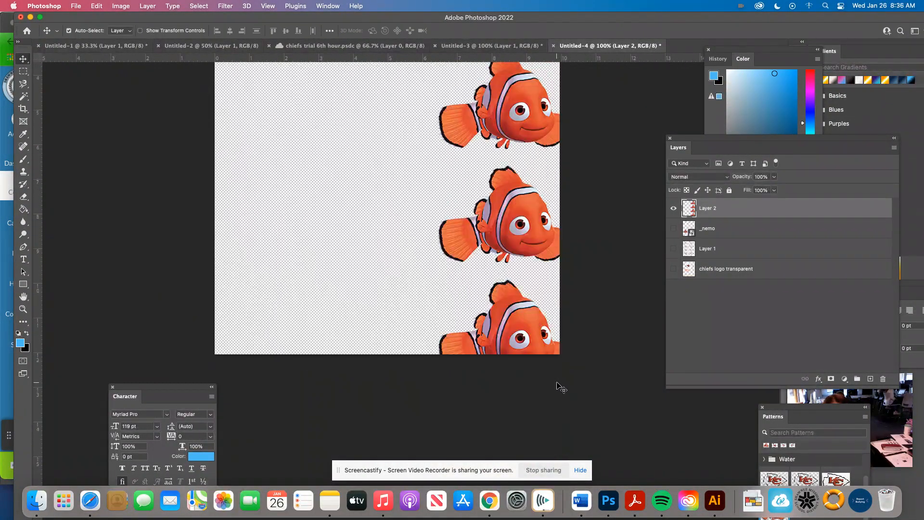
Step: Hide Layer 2 and select the chiefs logo transparent layer
{"action": "left_click", "coordinate": [674, 209]}
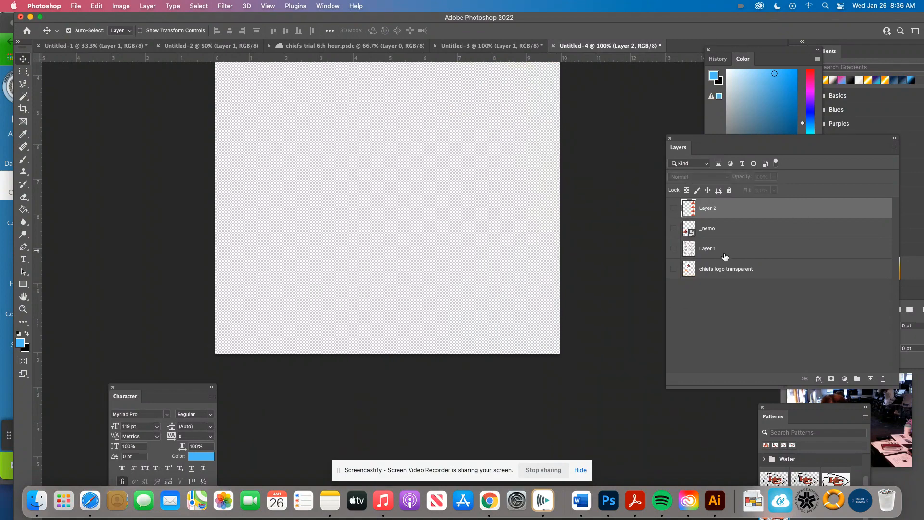
{"action": "left_click", "coordinate": [721, 268]}
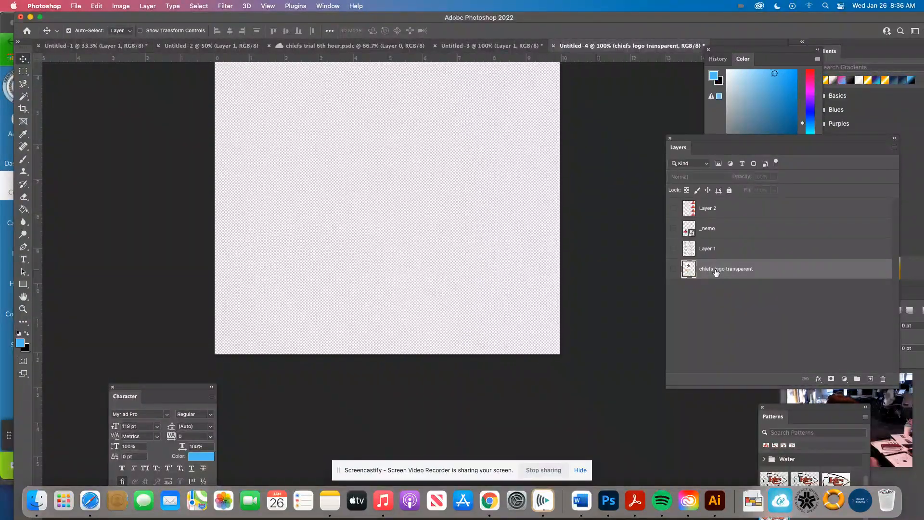